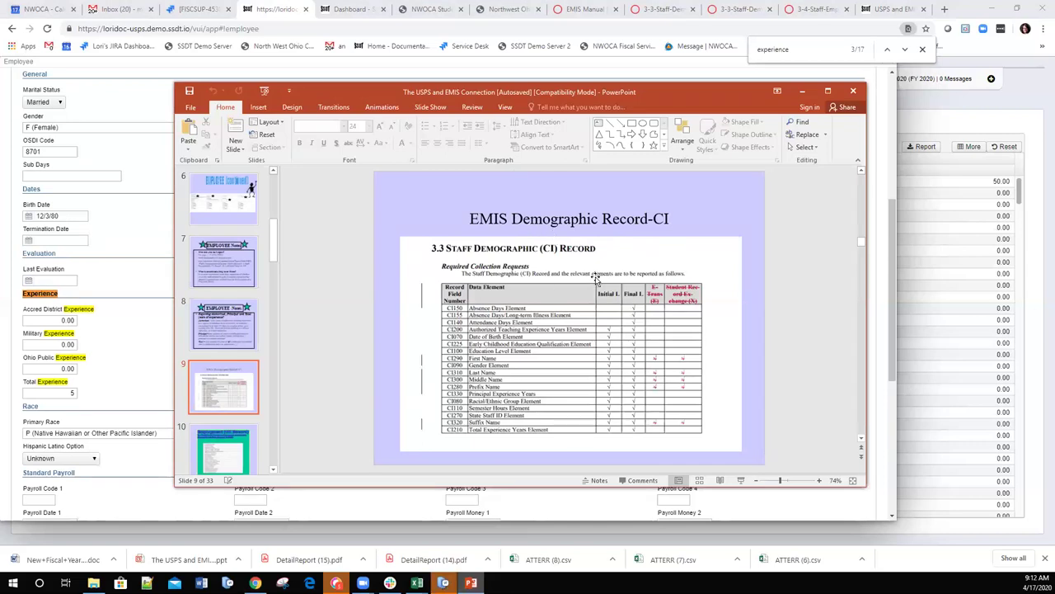
# Step: Review the slides from the Employment (CK Record) overview through the Position Notes
pyautogui.scroll(-1, 595, 280)
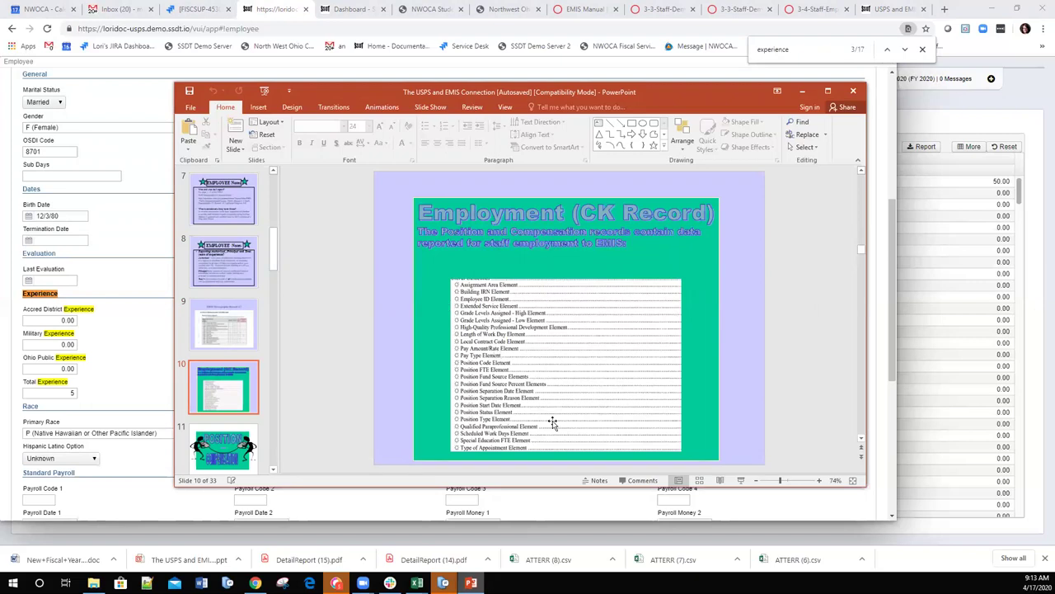
pyautogui.click(659, 237)
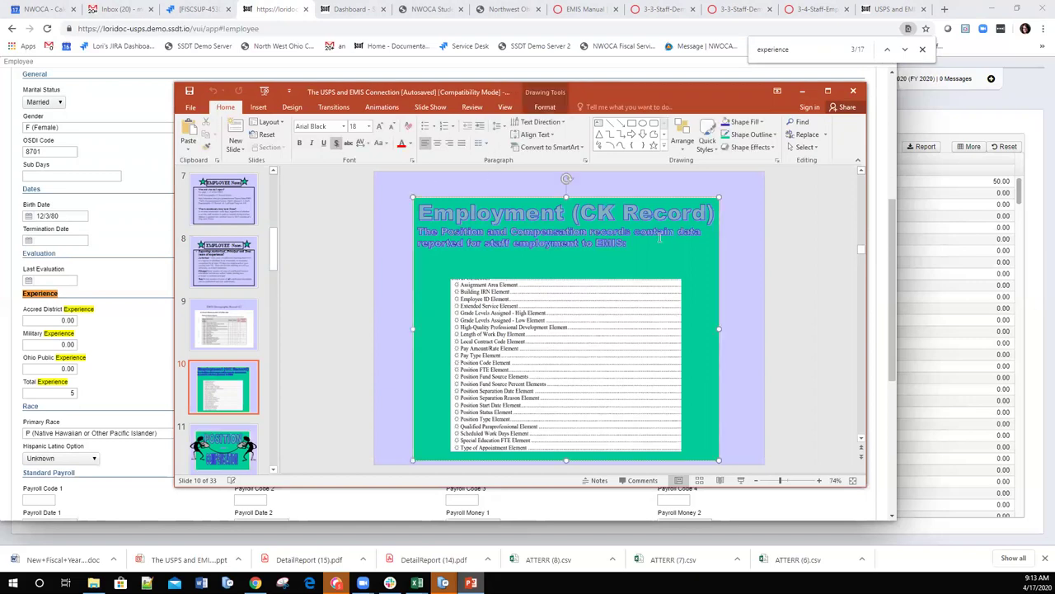
pyautogui.scroll(-1, 732, 240)
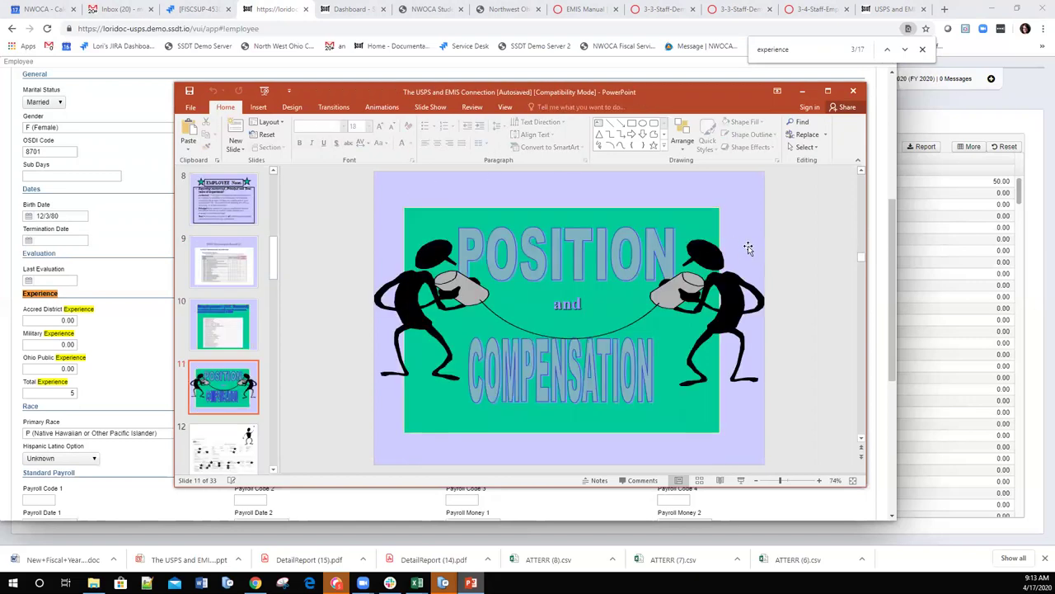
pyautogui.scroll(-2, 721, 261)
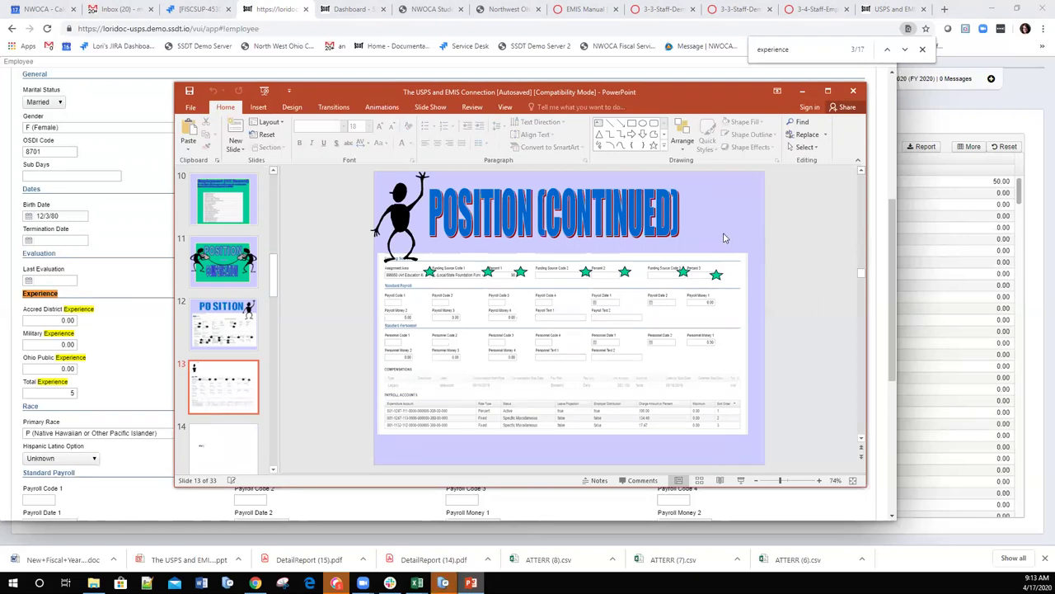
pyautogui.scroll(-1, 584, 225)
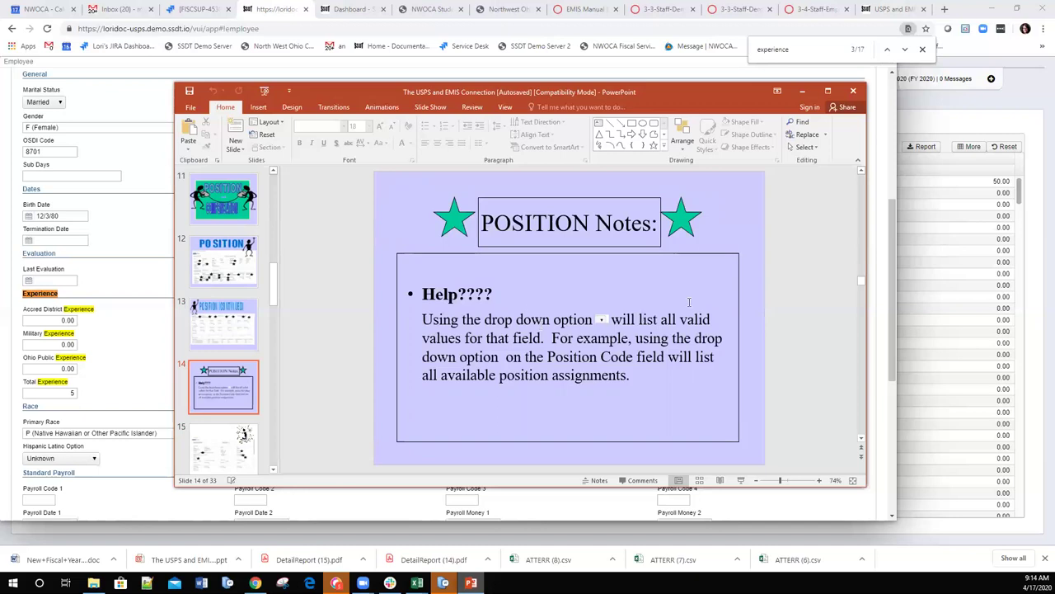
pyautogui.click(736, 228)
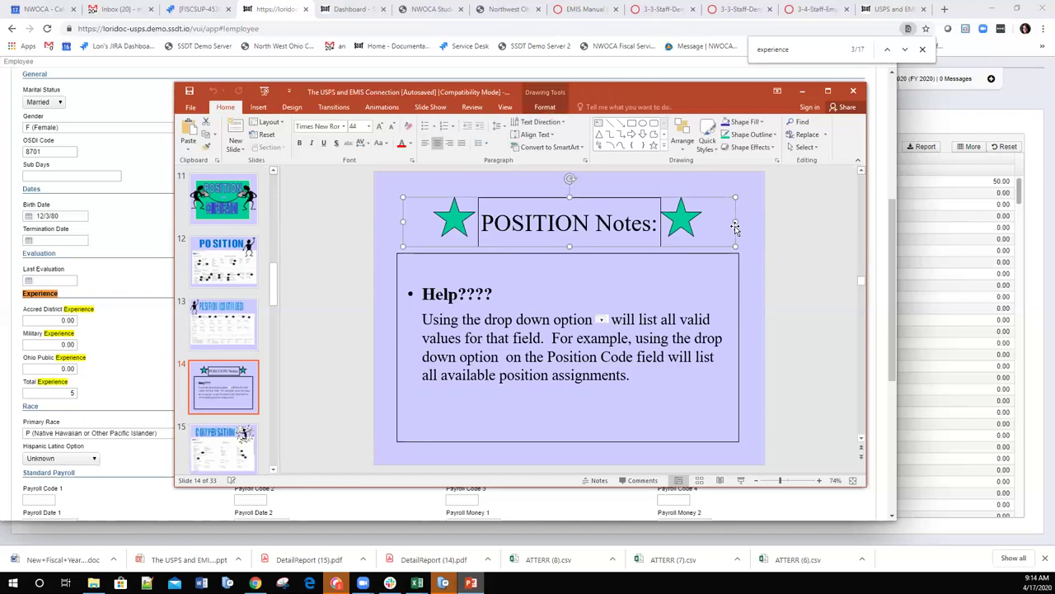
# Step: Review the Compensation slides and their notes through the FTE example for a part-time teacher
pyautogui.press('pagedown')
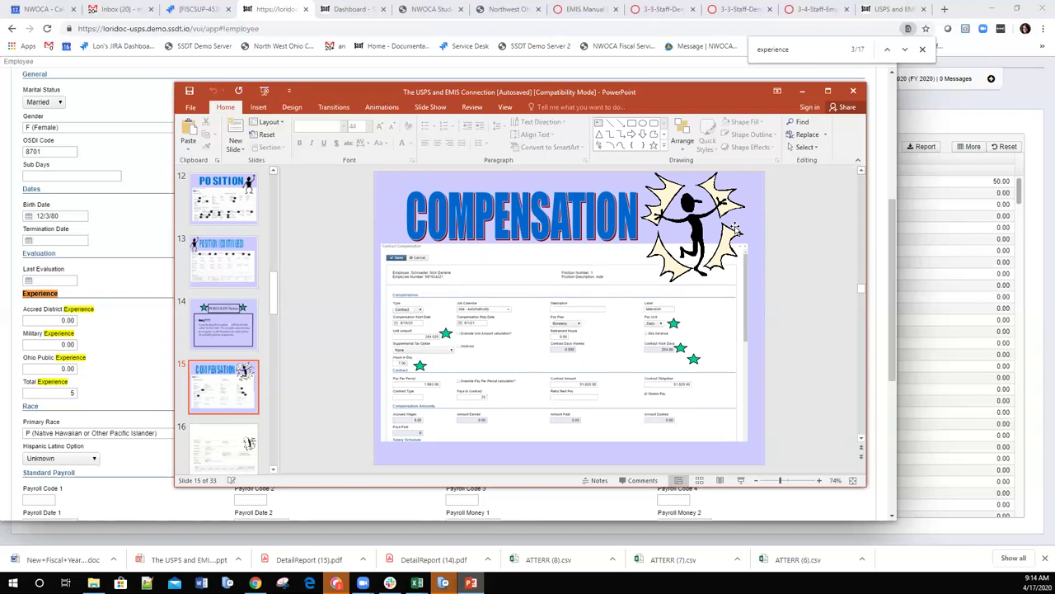
pyautogui.scroll(-3, 737, 228)
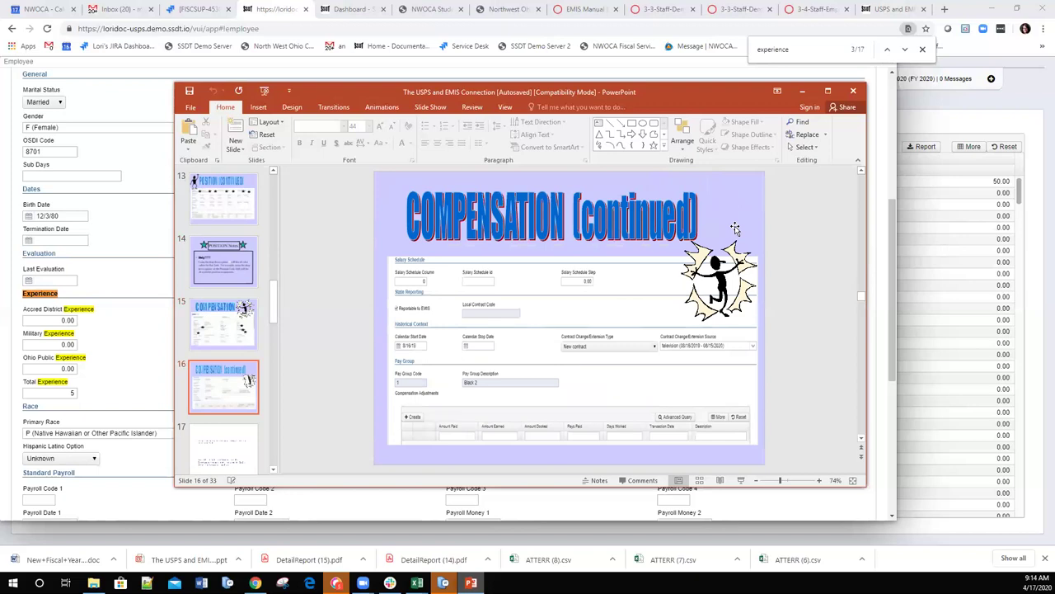
pyautogui.scroll(-2, 735, 228)
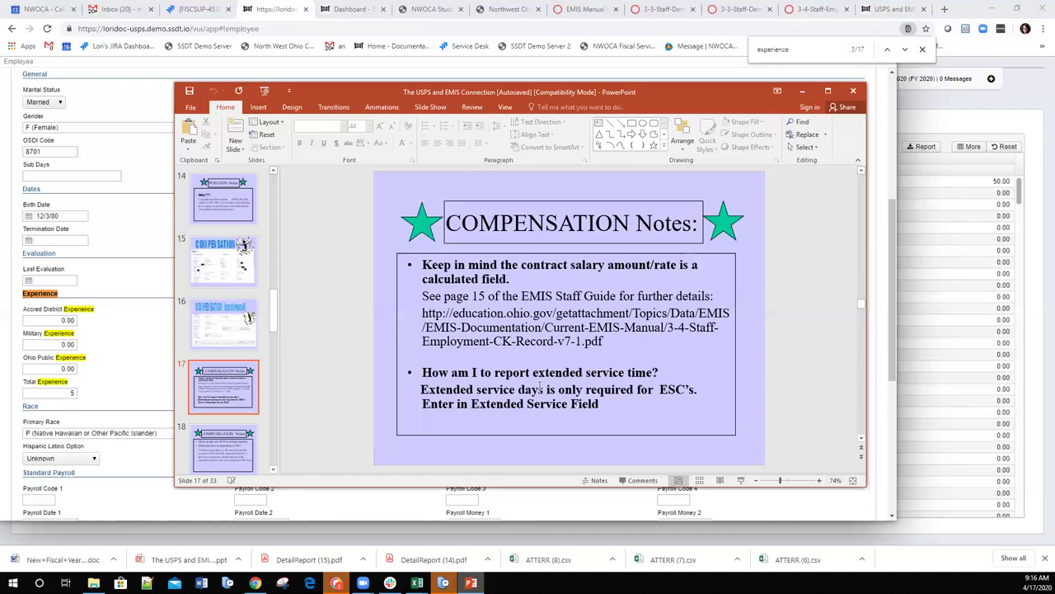
pyautogui.click(568, 328)
pyautogui.scroll(-1, 568, 329)
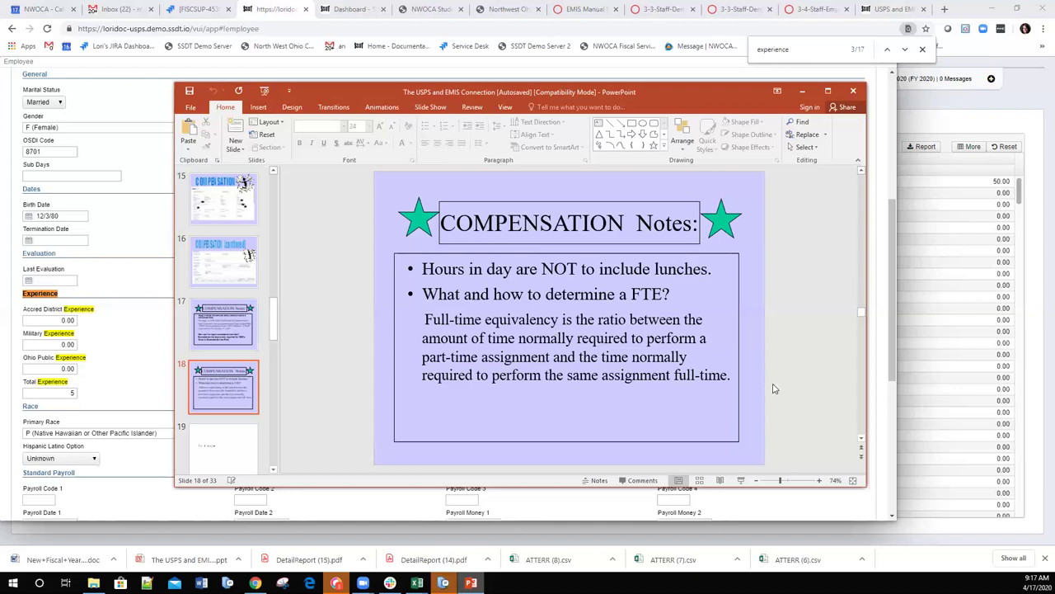
pyautogui.scroll(-1, 696, 339)
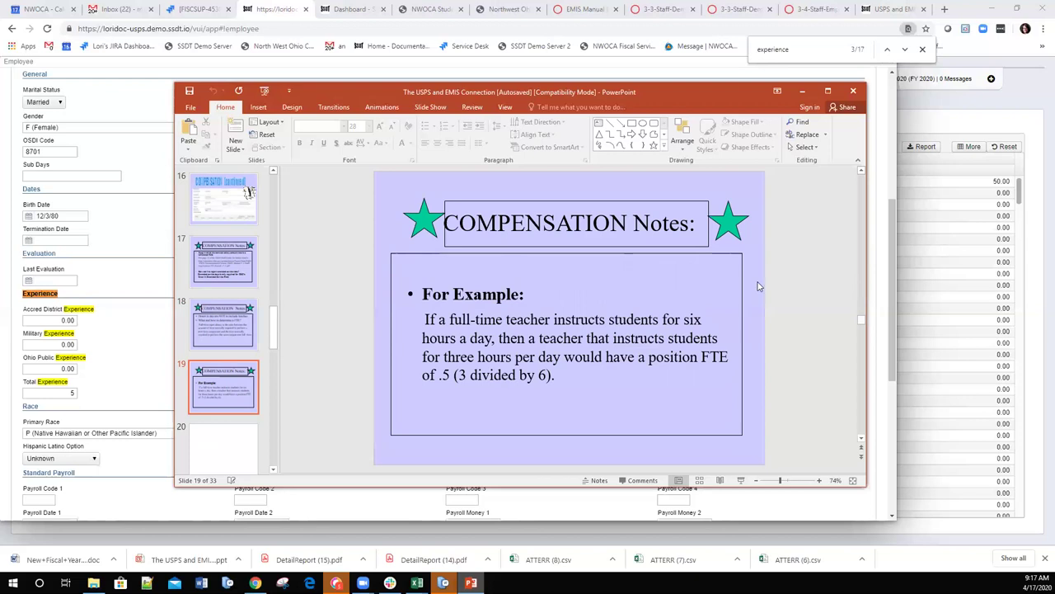
pyautogui.scroll(-2, 757, 287)
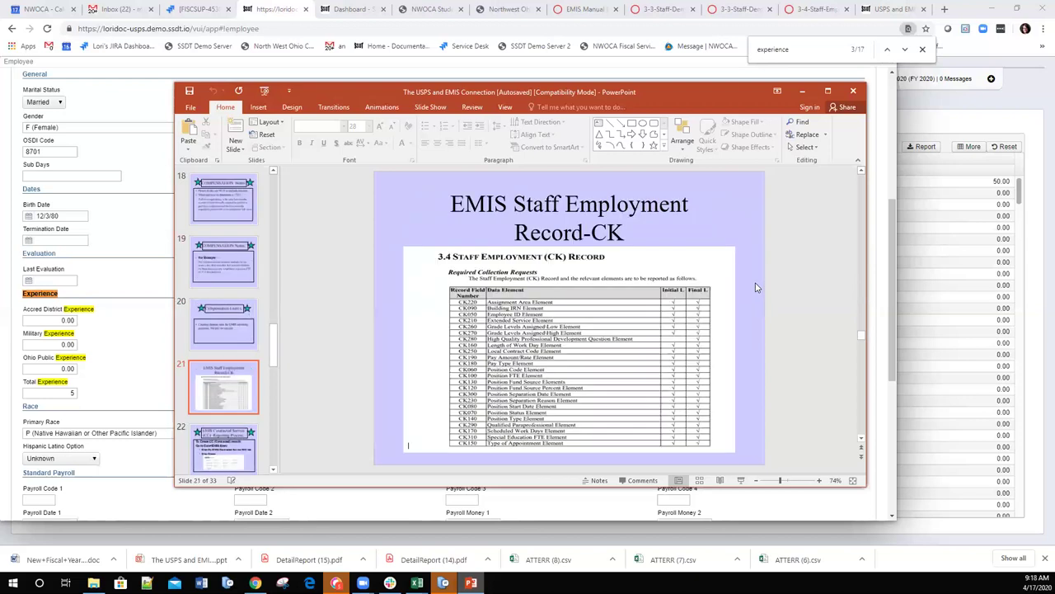
pyautogui.scroll(2, 732, 282)
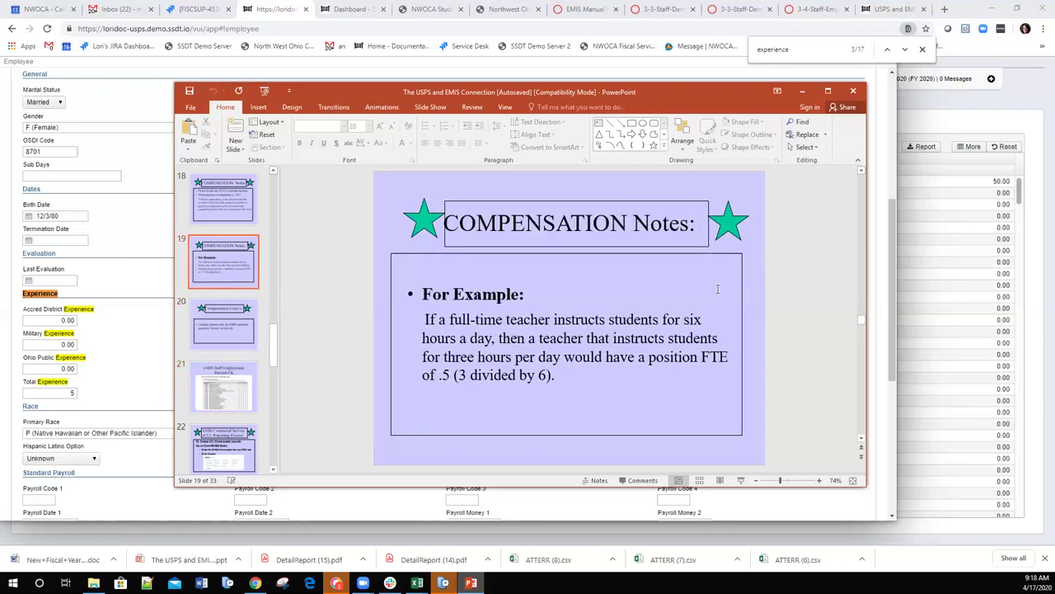
# Step: Read through the slides from Compensation Extra's to the EMIS Contracted Service (CC) Reporting Process
pyautogui.scroll(-1, 719, 287)
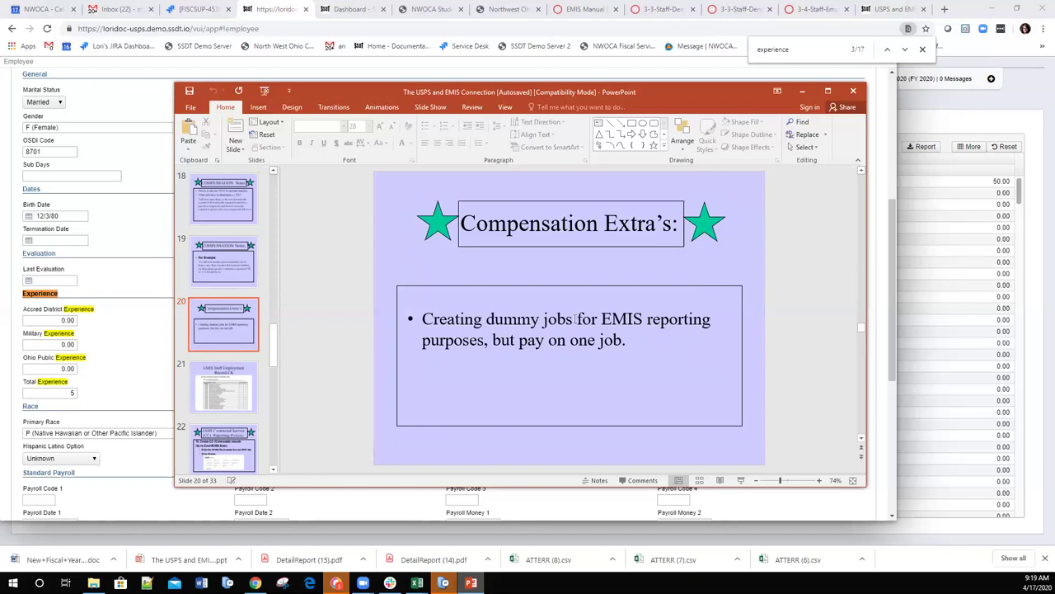
pyautogui.click(717, 292)
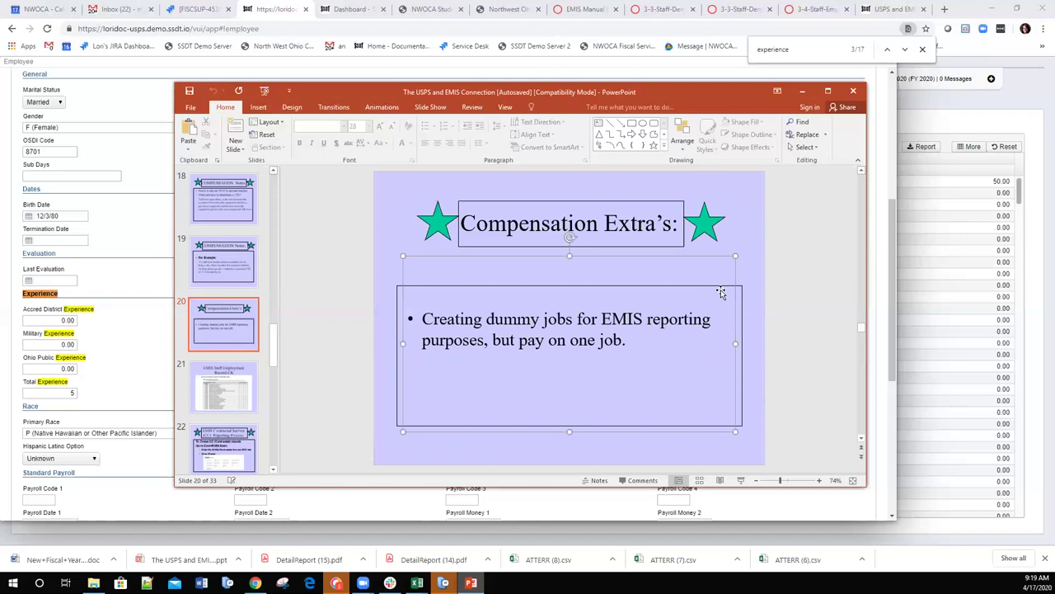
pyautogui.press('pagedown')
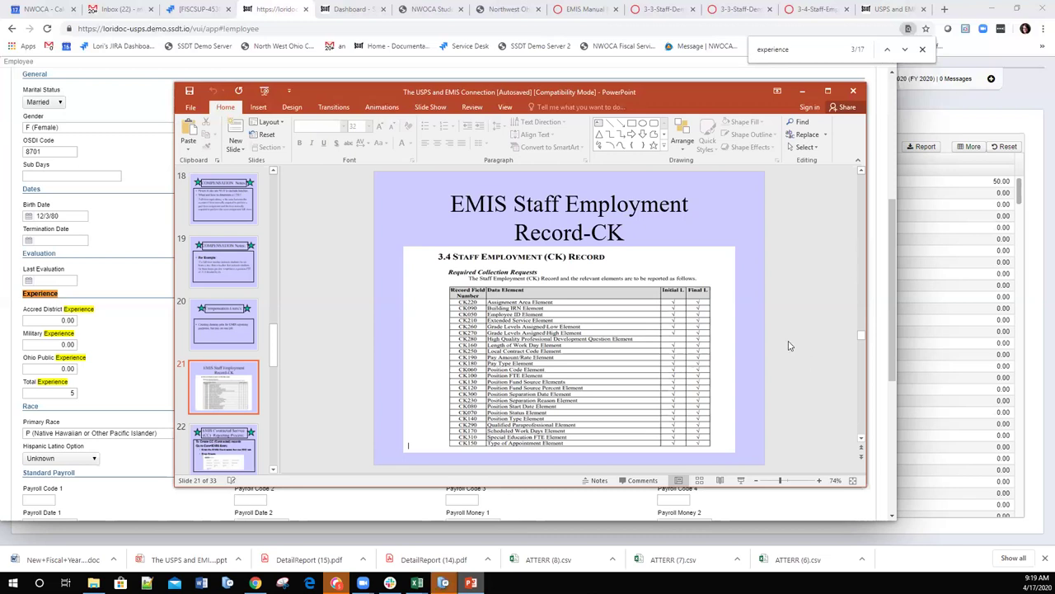
pyautogui.scroll(-1, 785, 340)
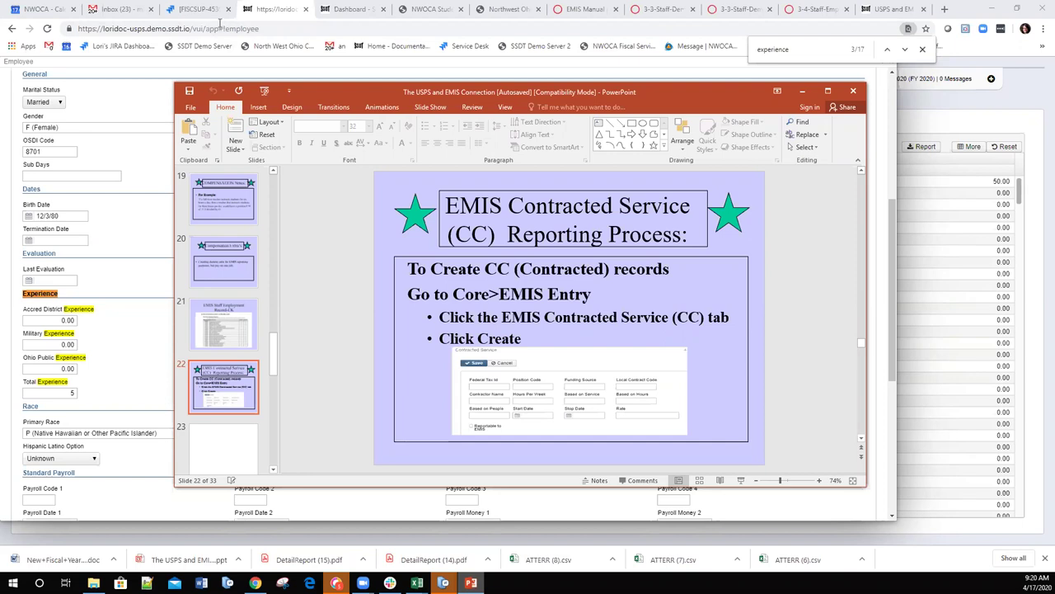
# Step: Switch to USPS in the browser and view the first employee's record in EMIS Employee Entry, closing it without changes
pyautogui.click(275, 15)
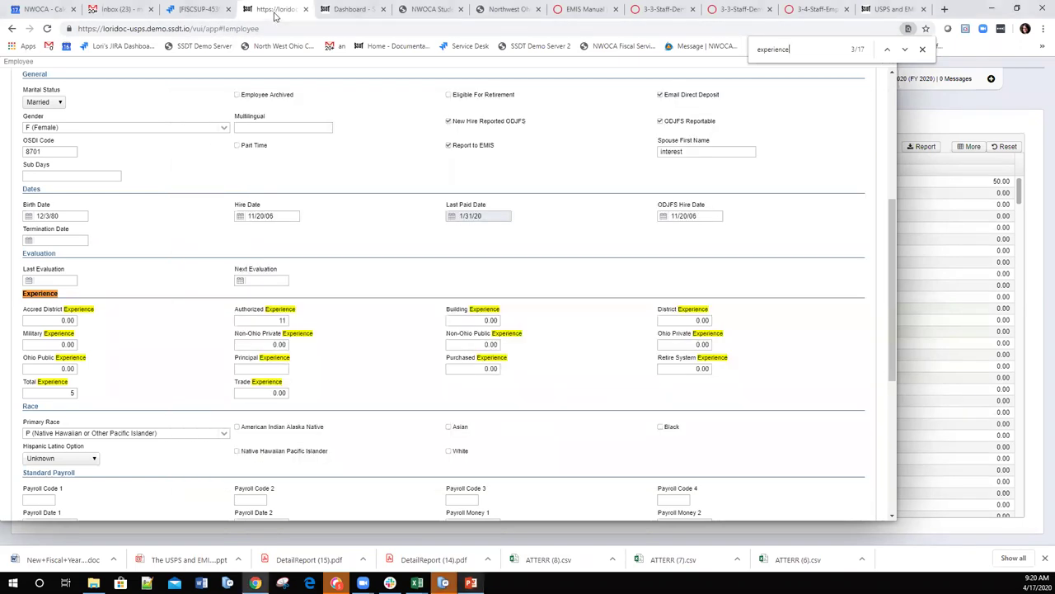
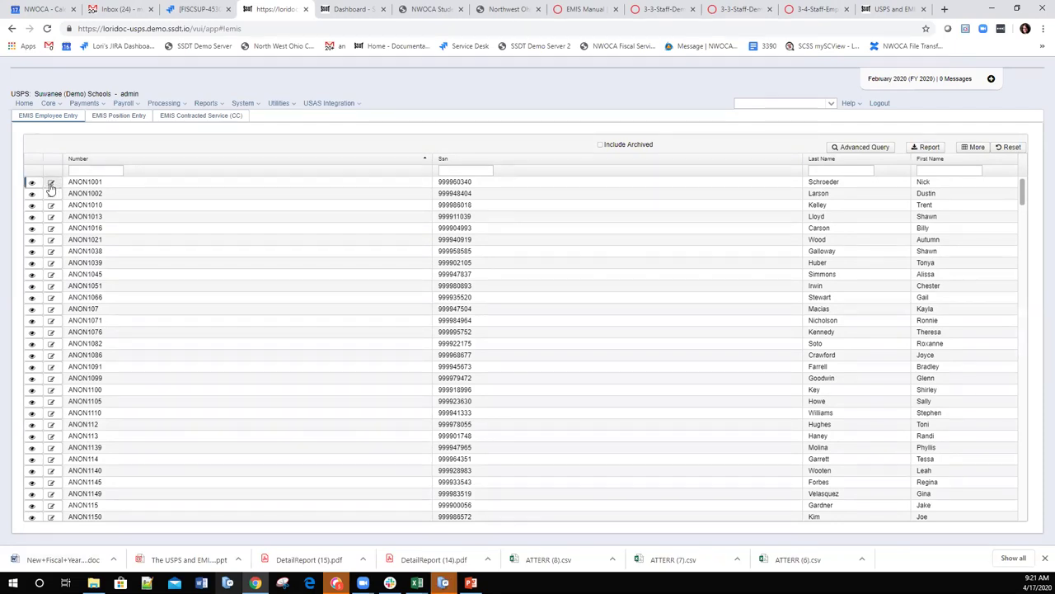
pyautogui.click(51, 183)
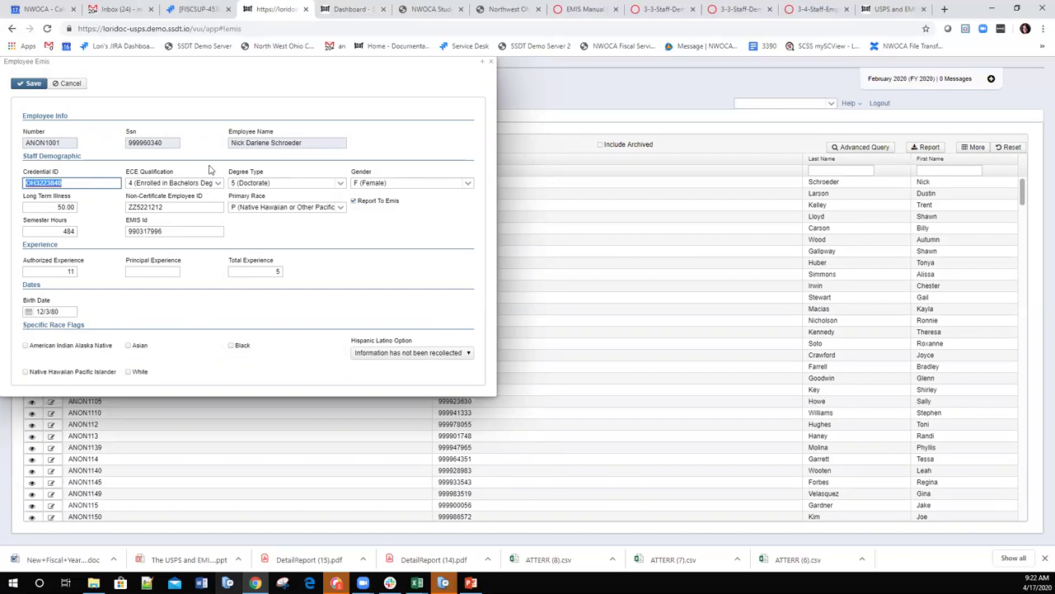
pyautogui.click(487, 64)
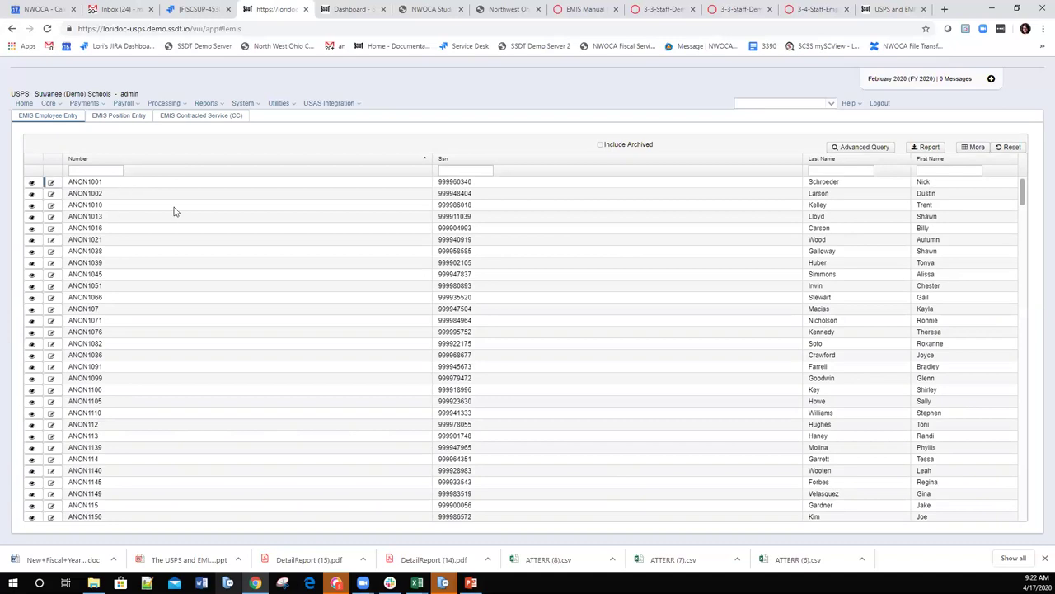
# Step: View the first position record in EMIS Position Entry and close it without changes
pyautogui.click(118, 118)
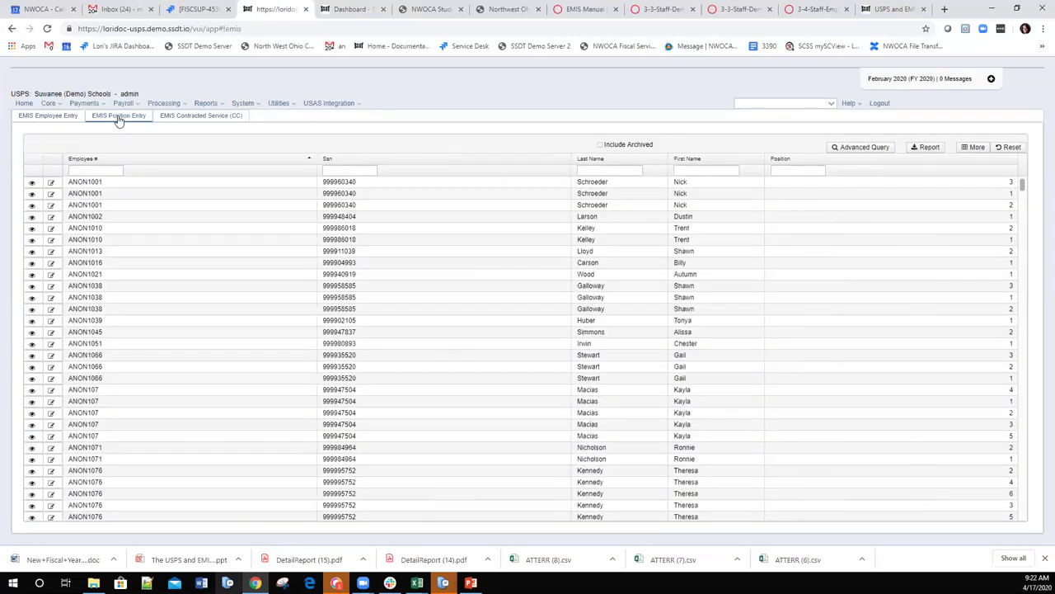
pyautogui.click(51, 183)
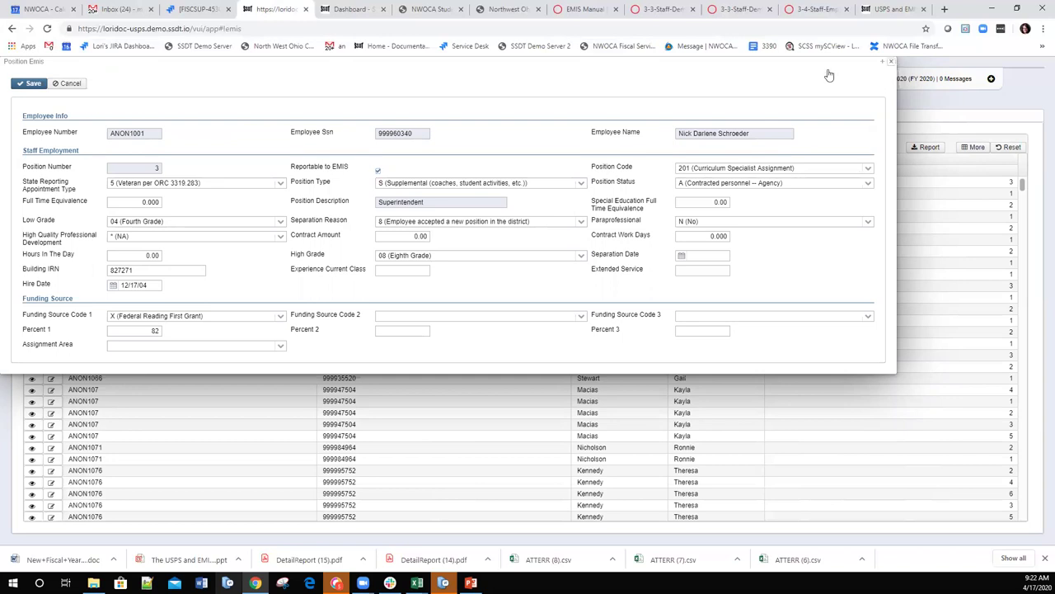
pyautogui.press('Escape')
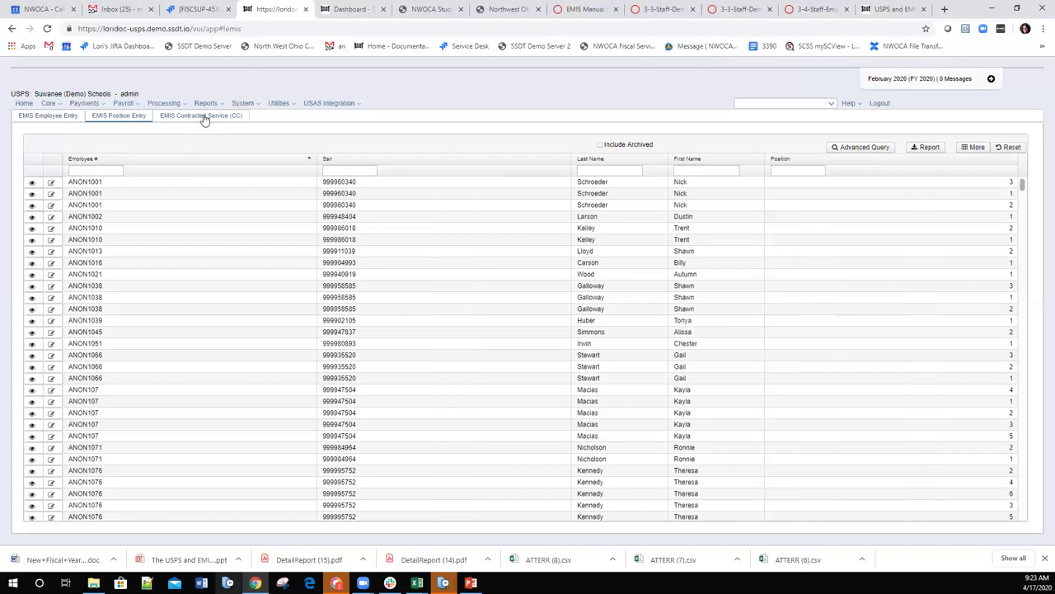
# Step: Create an EMIS Contracted Service (CC) entry with Based on People set to Y (Yes) and Based on Service set to N (No)
pyautogui.click(204, 116)
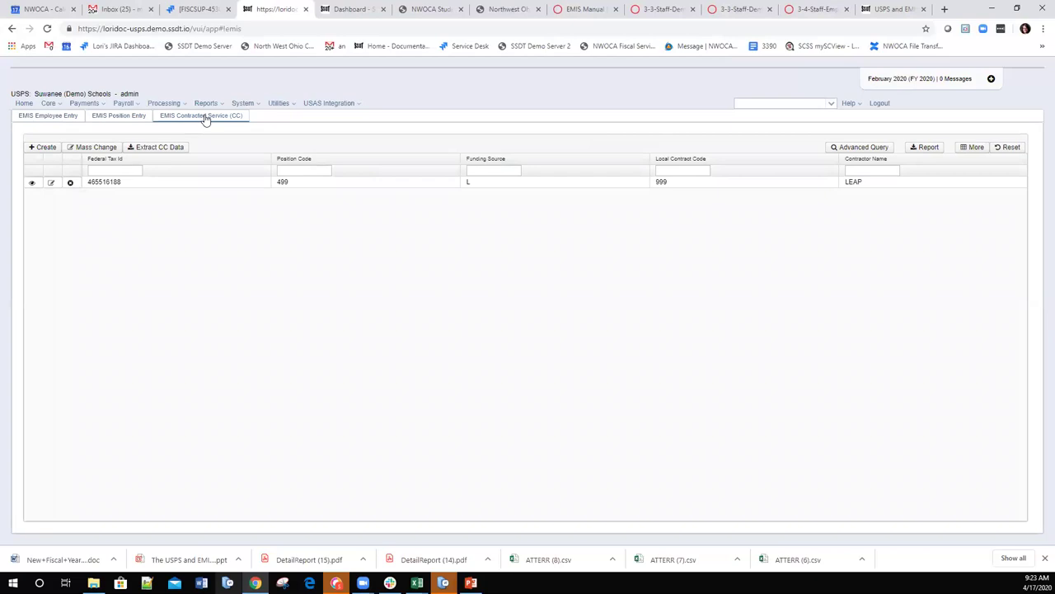
pyautogui.click(41, 147)
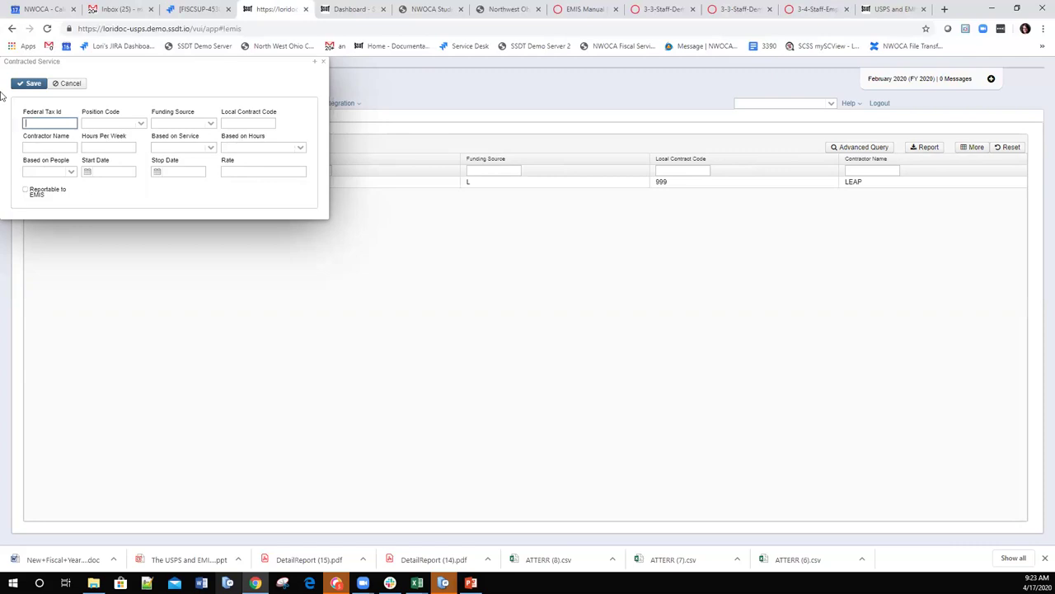
pyautogui.click(72, 172)
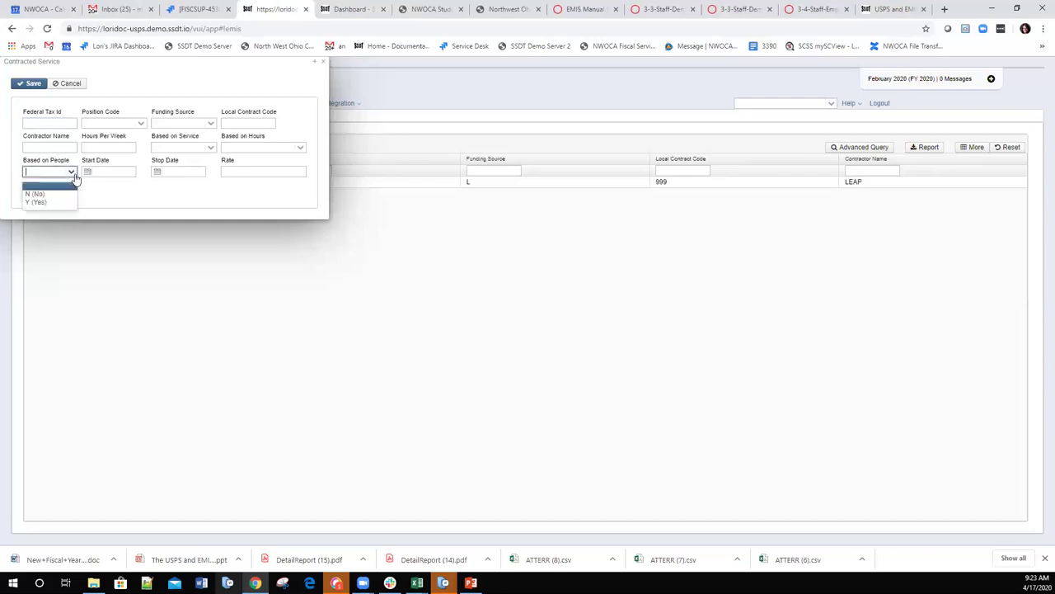
pyautogui.click(39, 205)
pyautogui.click(210, 150)
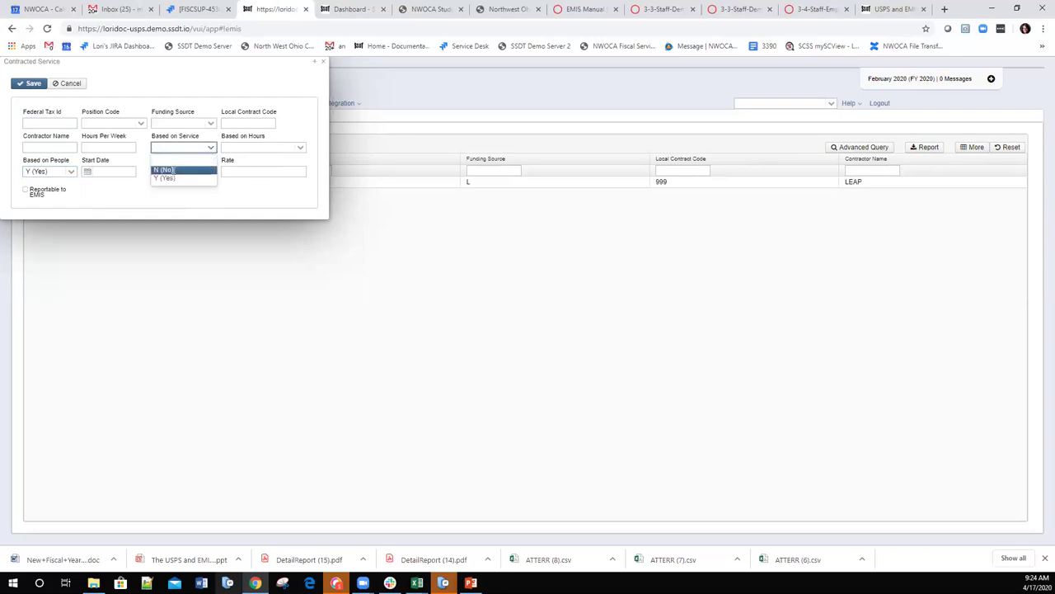
pyautogui.click(167, 171)
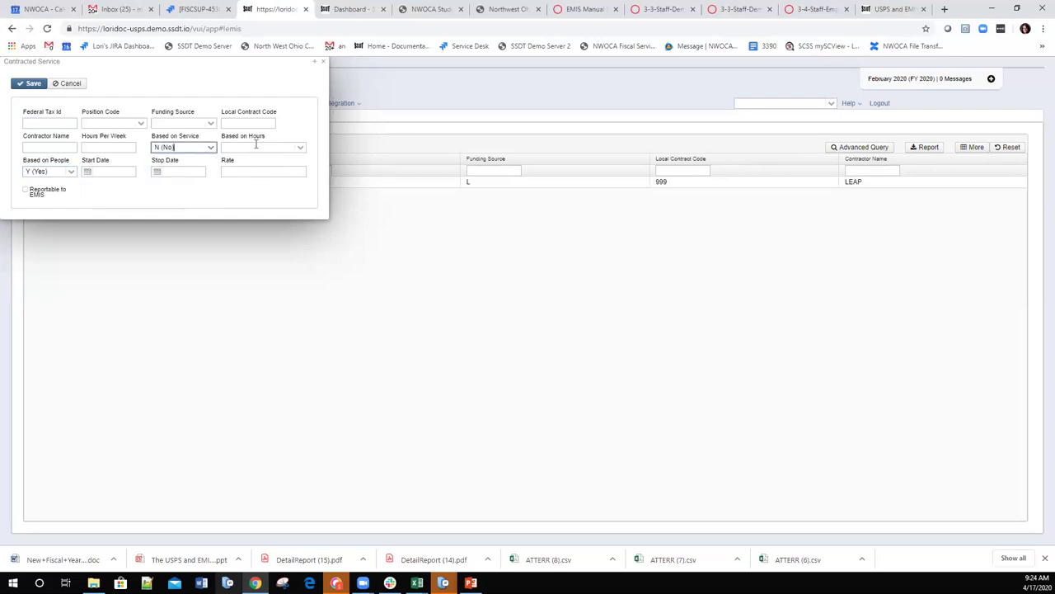
# Step: Check the choices for Based on Hours and the Hours Per Week field without entering a value
pyautogui.click(299, 150)
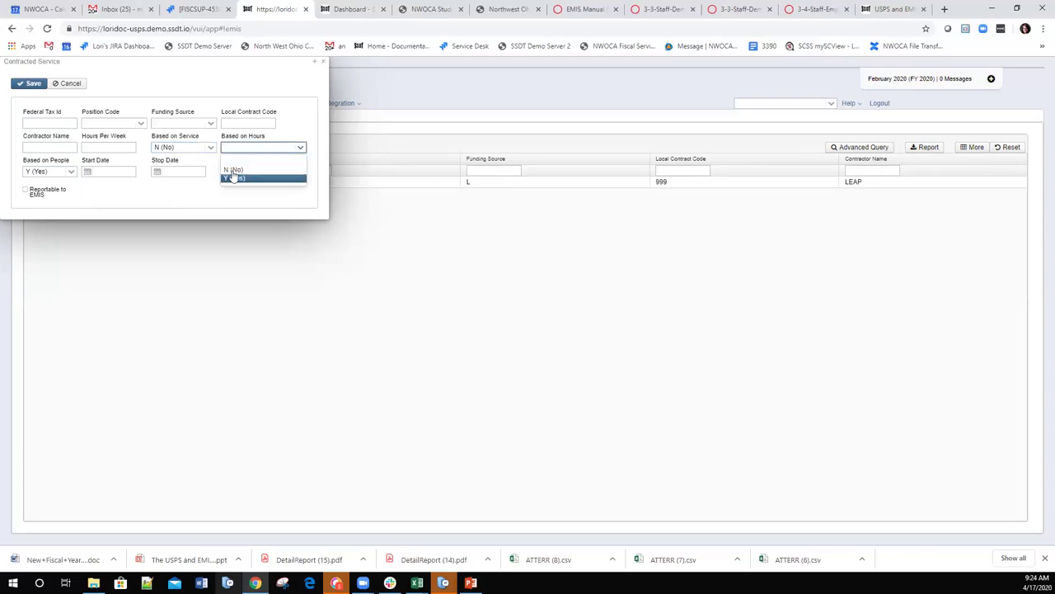
pyautogui.click(300, 147)
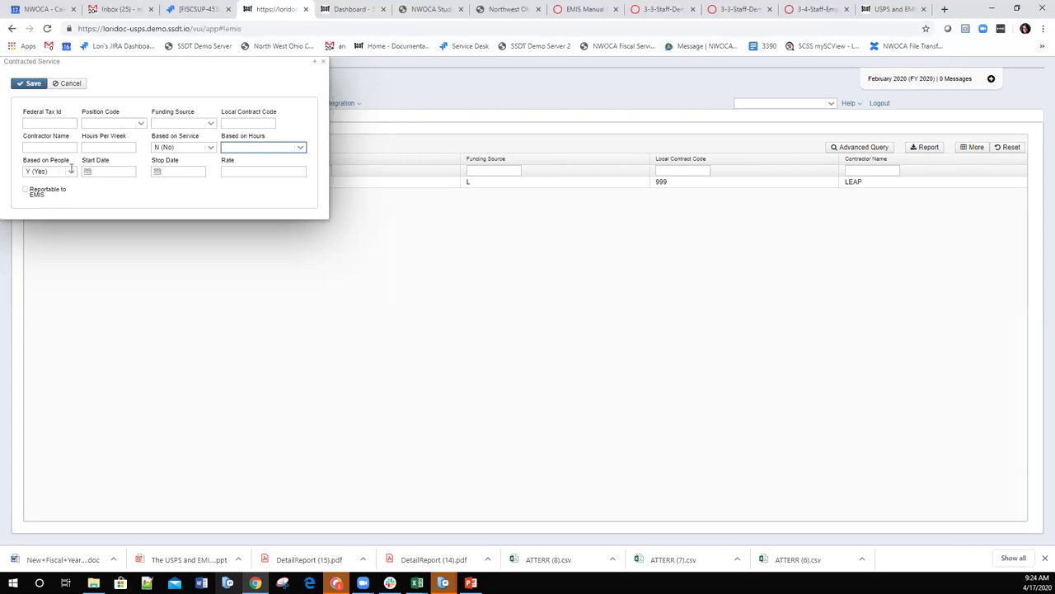
pyautogui.click(107, 147)
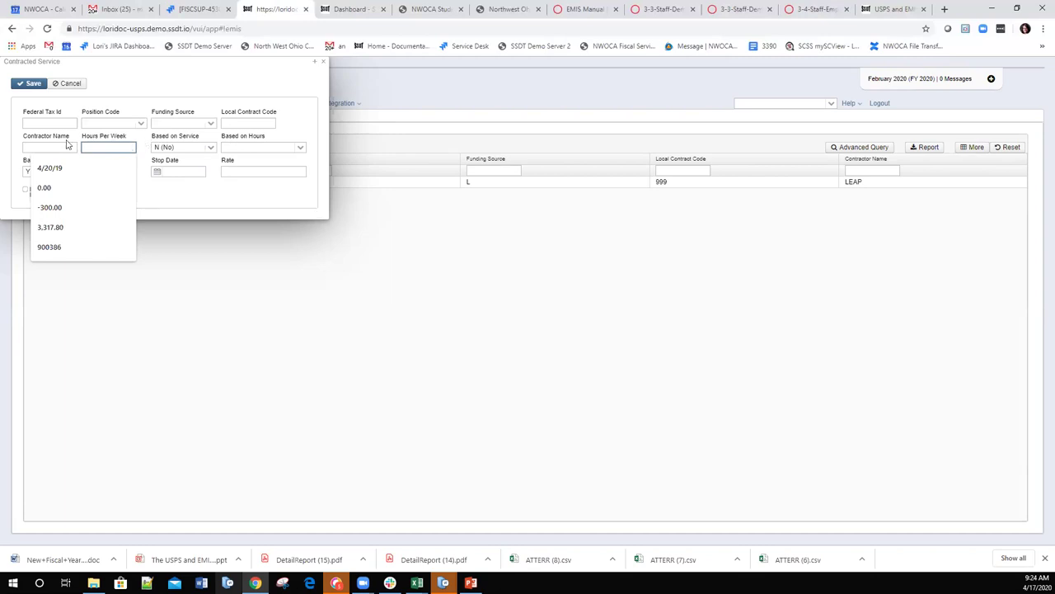
pyautogui.click(196, 190)
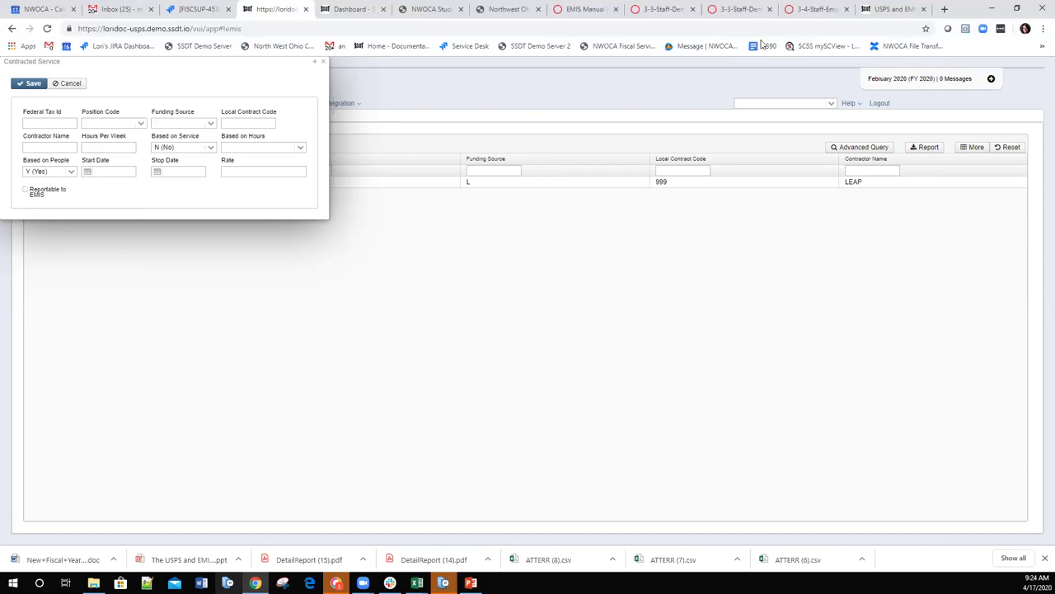
# Step: Maximize the Contracted Service form and reduce the browser from full screen to a smaller window
pyautogui.click(315, 62)
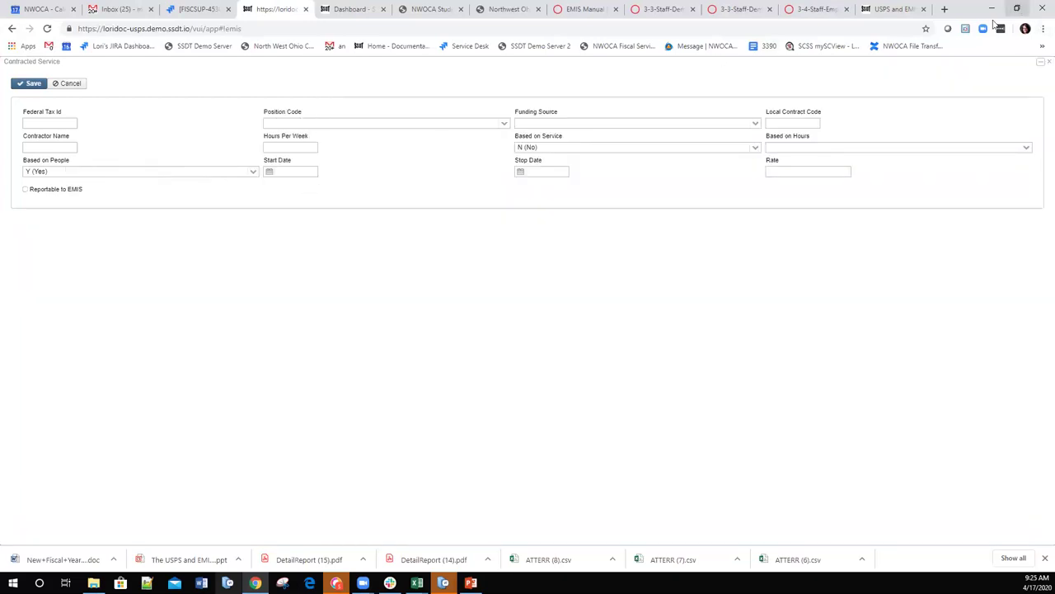
pyautogui.click(1019, 8)
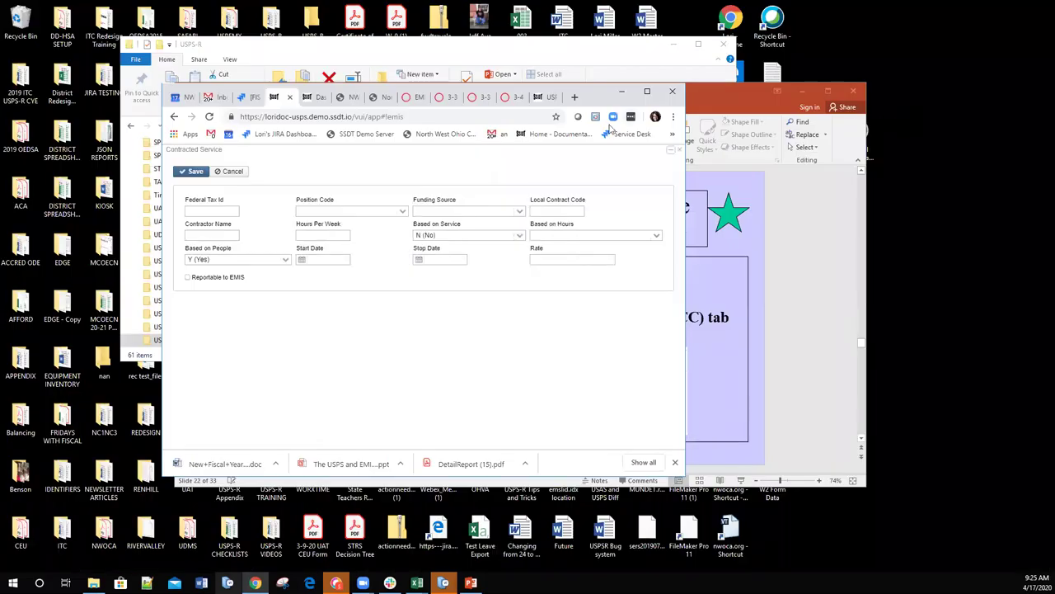
# Step: Extract the EMIS Contracted Service (CC) data to CC_Extract in the Downloads folder, then review the saved file and close it
pyautogui.click(648, 92)
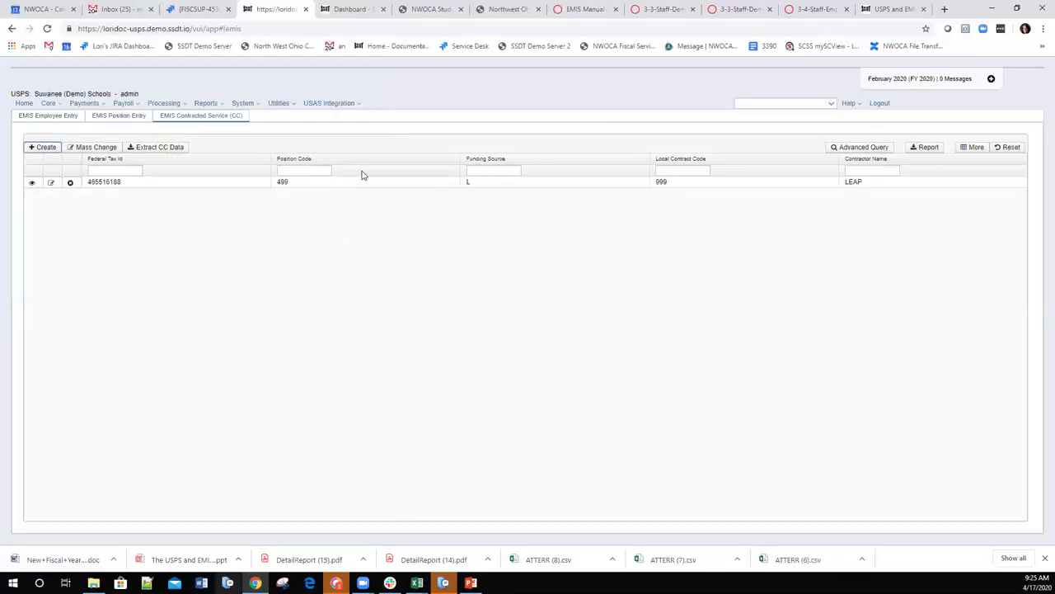
pyautogui.click(153, 148)
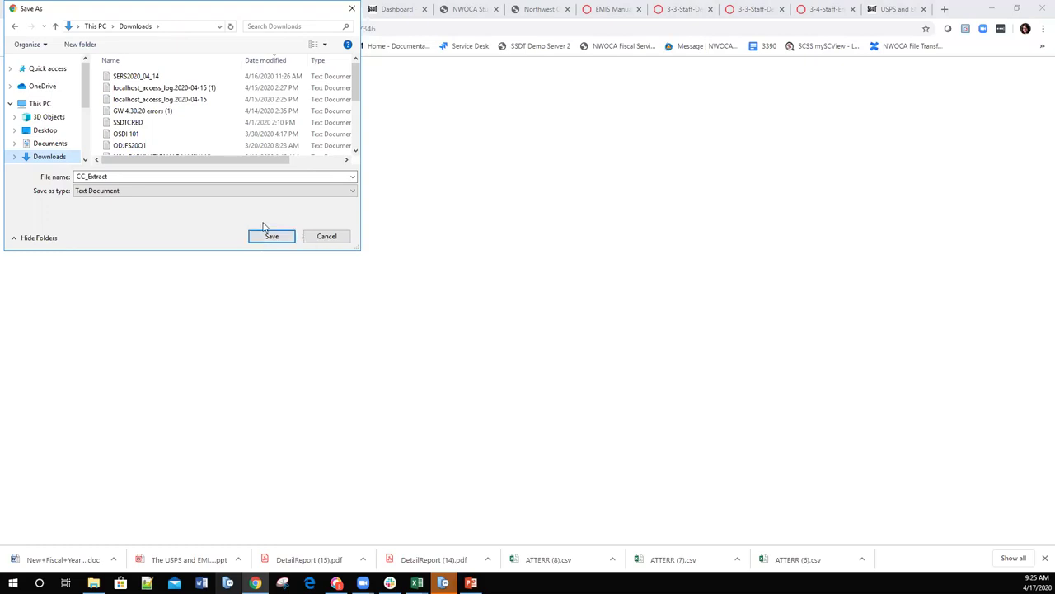
pyautogui.click(273, 236)
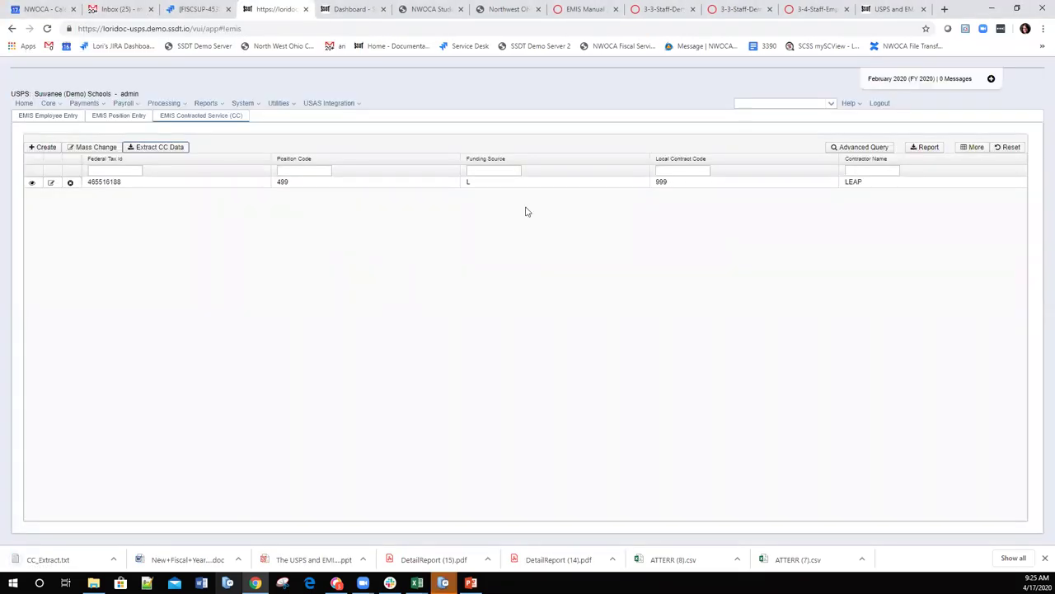
pyautogui.click(59, 561)
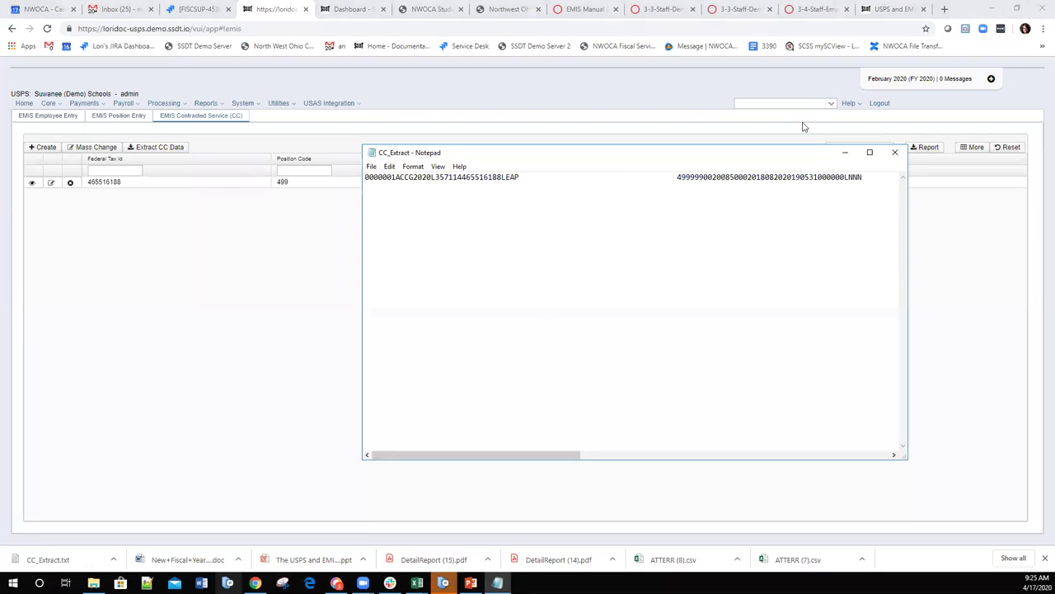
pyautogui.click(894, 152)
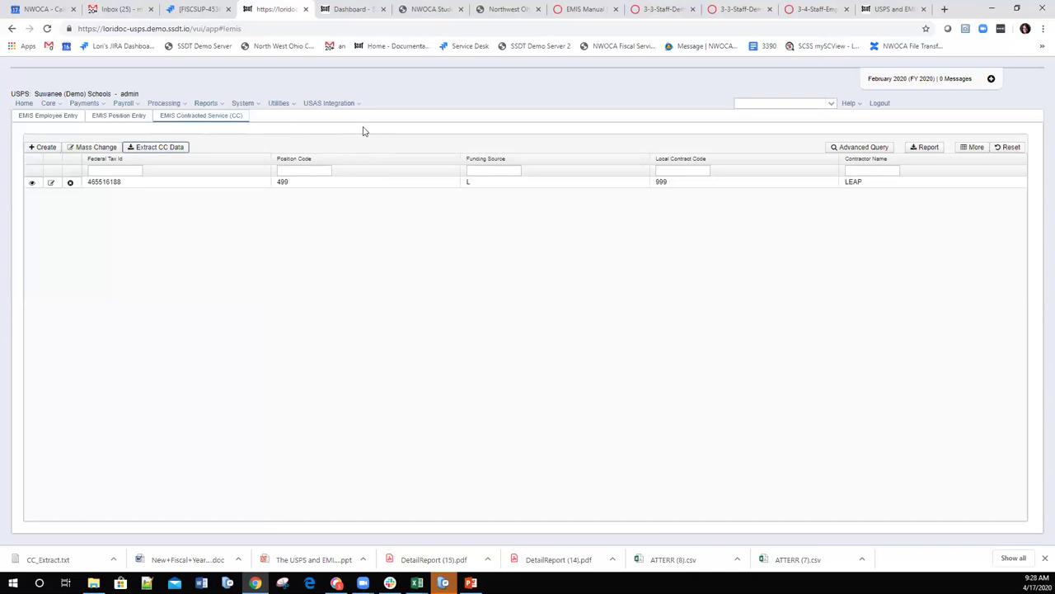
# Step: Install the EMIS Contractor Module in the system's module list
pyautogui.click(258, 105)
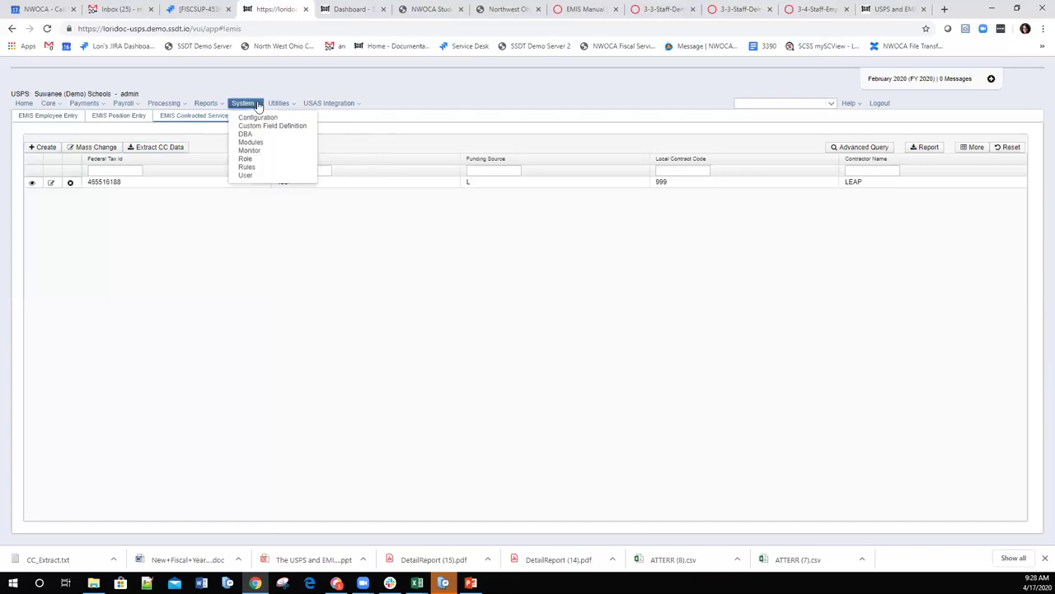
pyautogui.click(252, 143)
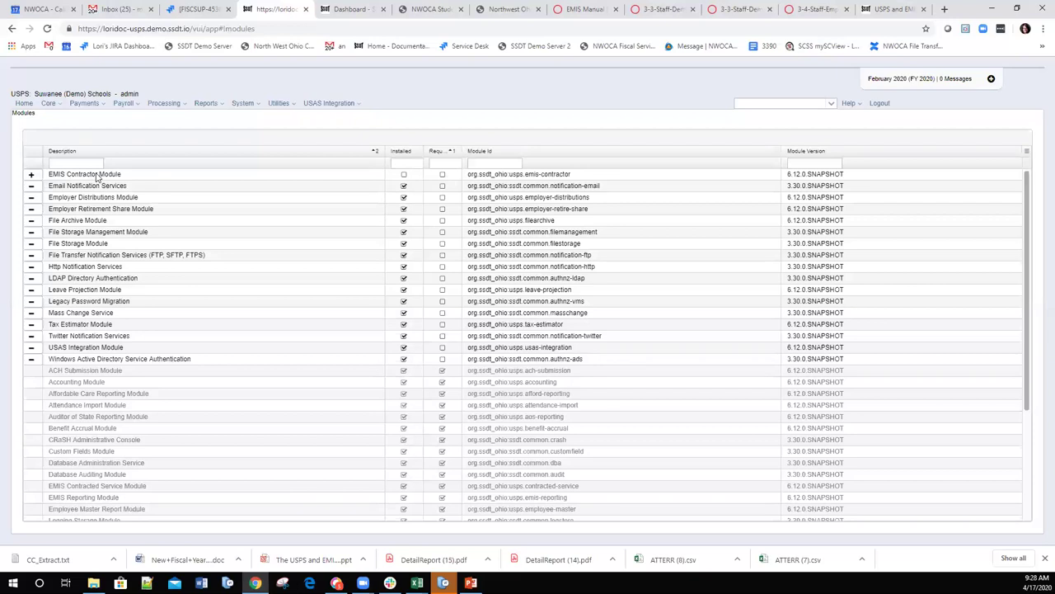
pyautogui.click(31, 175)
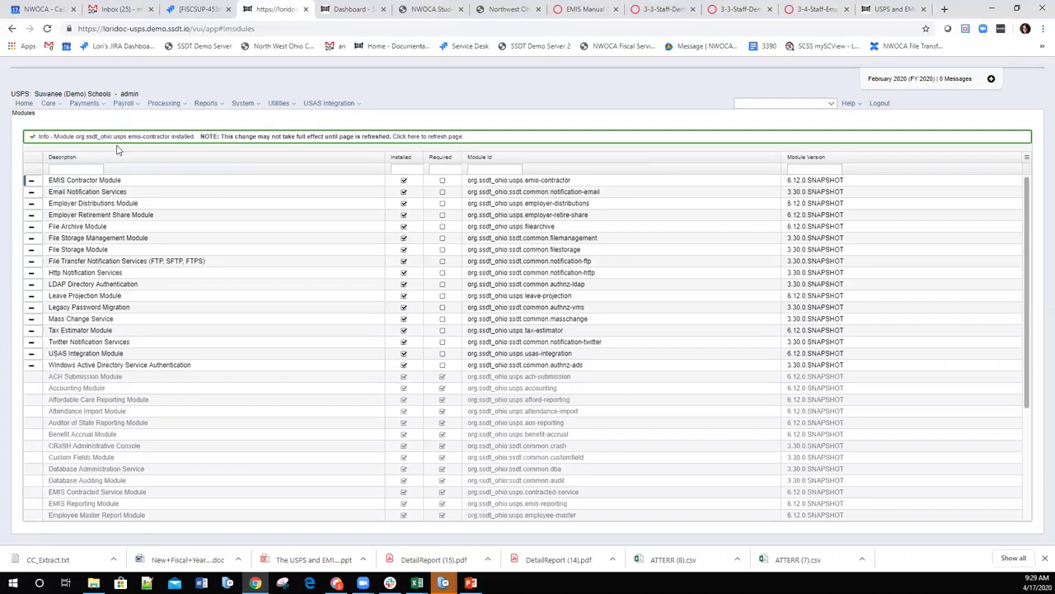
# Step: View the EMIS Contractor (CJ) records in EMIS Entry and examine a blank contractor form, closing it without saving
pyautogui.click(52, 106)
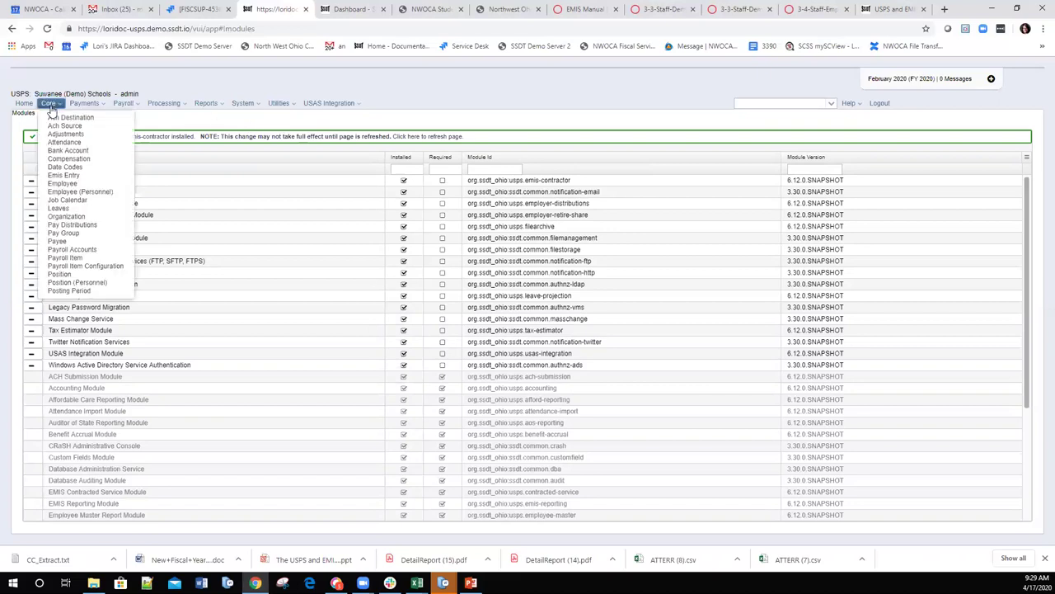
pyautogui.click(57, 176)
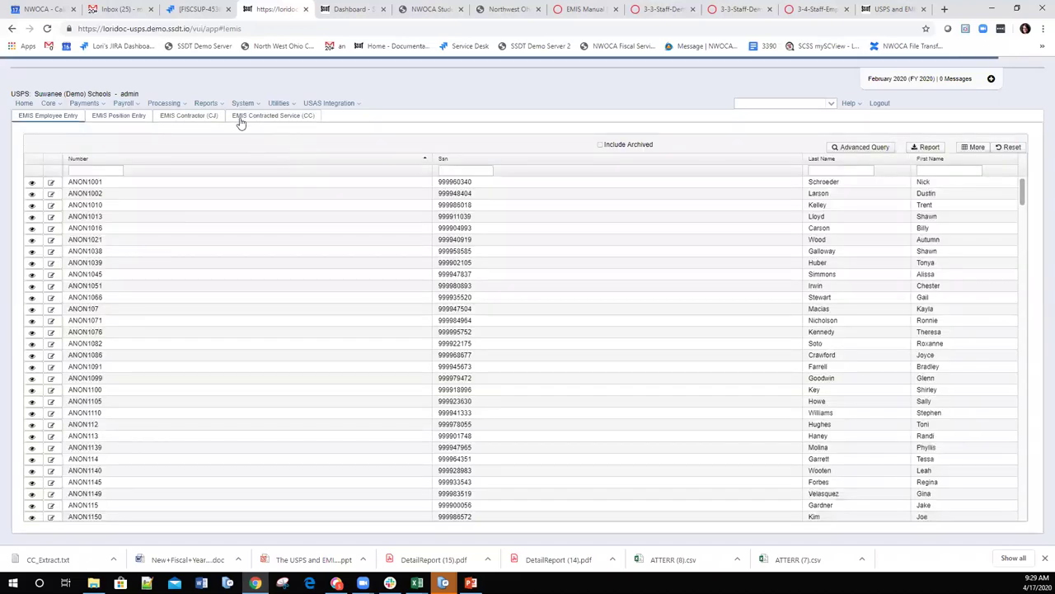
pyautogui.click(185, 116)
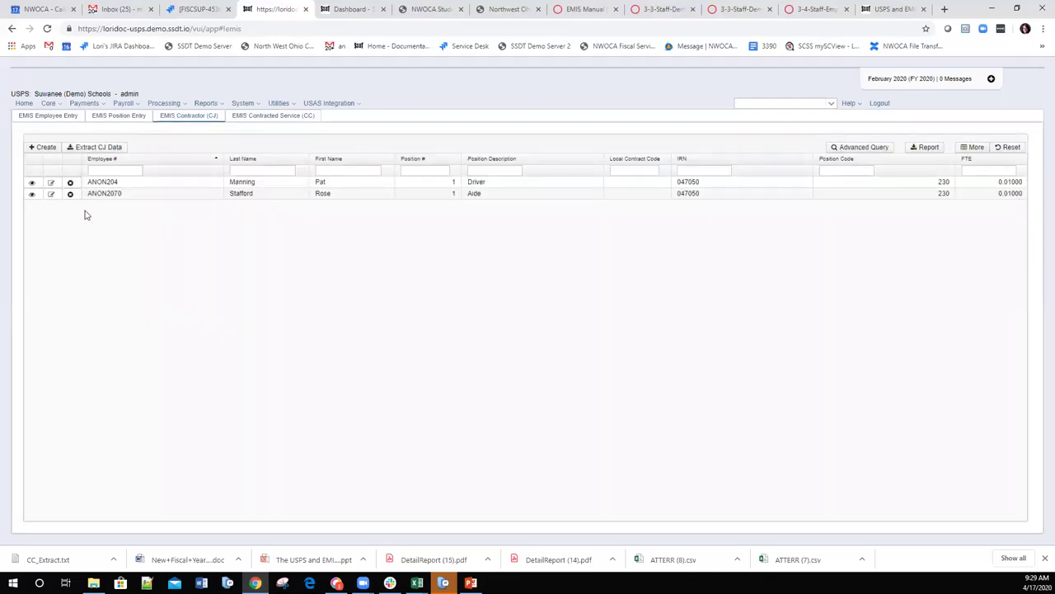
pyautogui.click(41, 149)
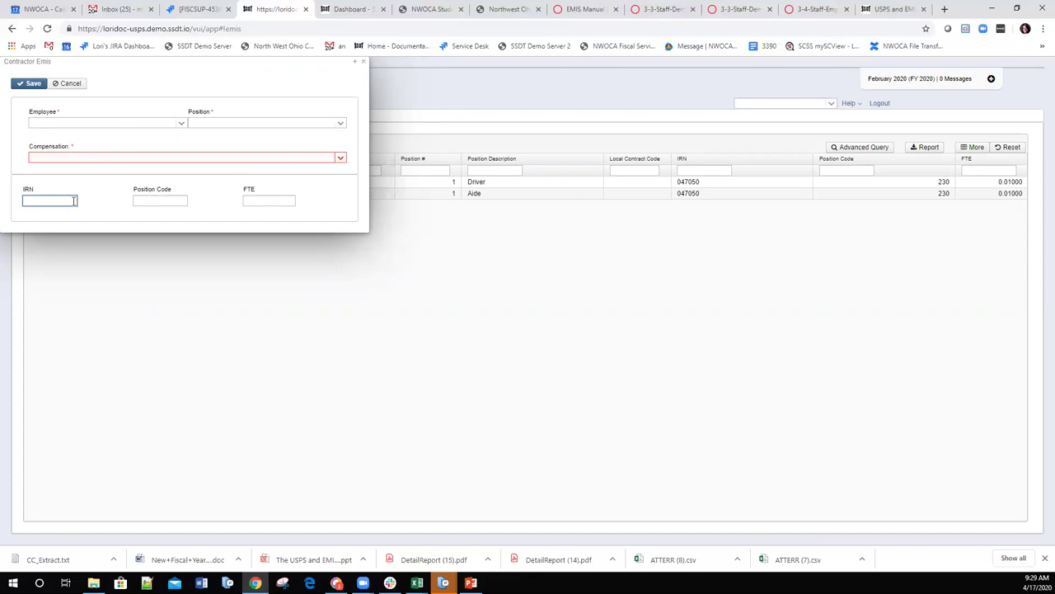
pyautogui.click(362, 64)
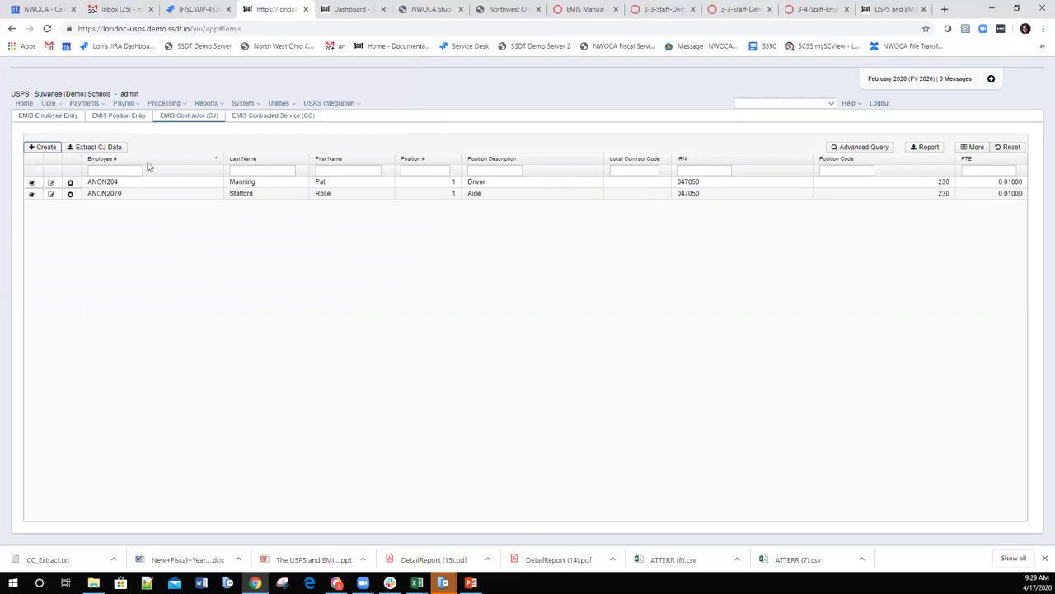
# Step: Extract the EMIS Contractor (CJ) data to CJ_Extract in the Downloads folder, then check the saved file and close it
pyautogui.click(93, 149)
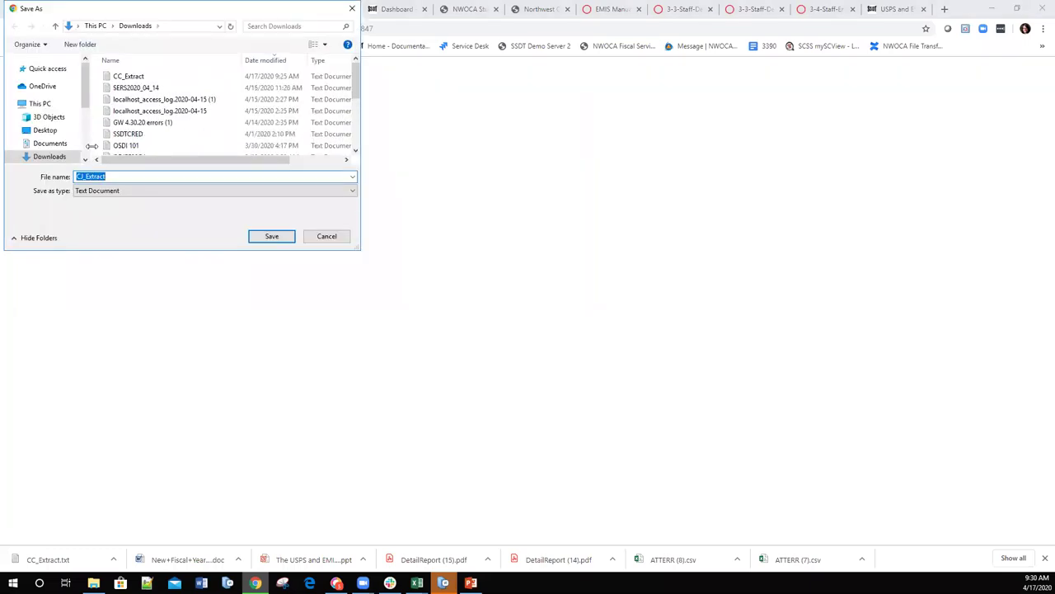
pyautogui.click(269, 237)
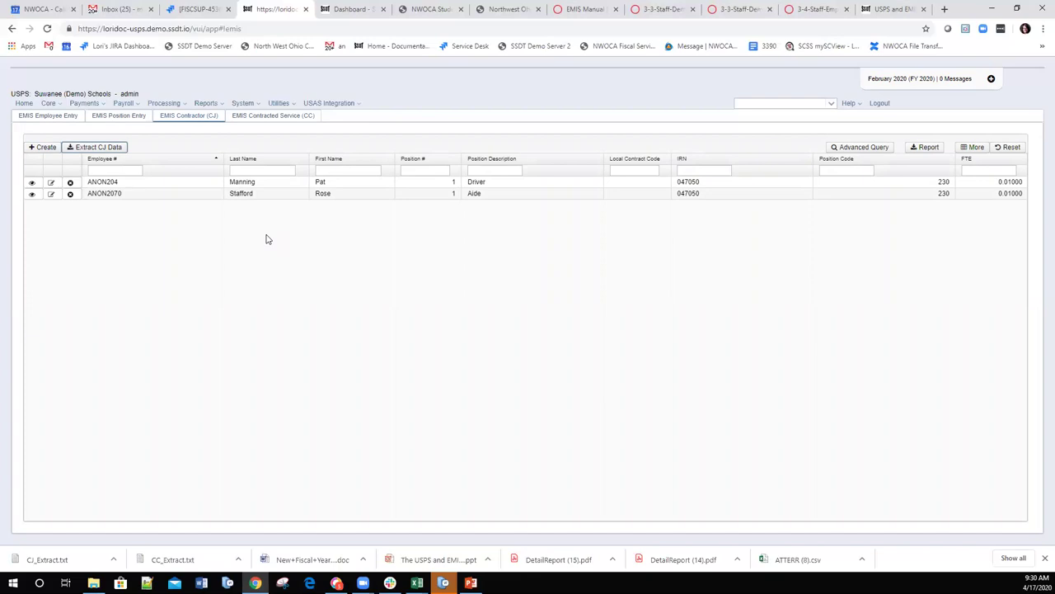
pyautogui.click(47, 560)
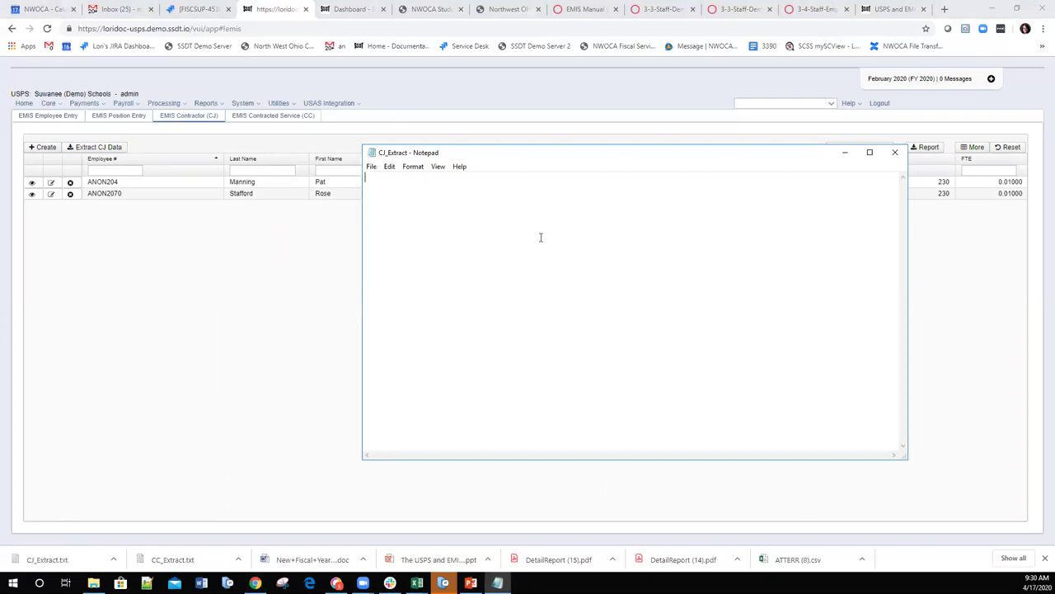
pyautogui.click(892, 154)
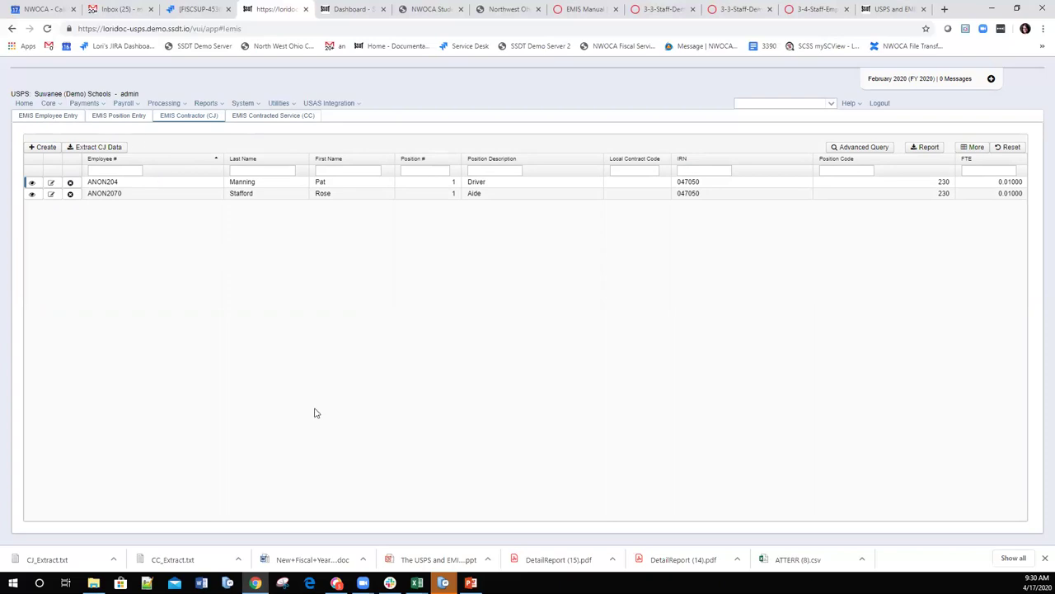
# Step: Switch to the PowerPoint presentation and show the SIF Data Collection slide
pyautogui.click(471, 583)
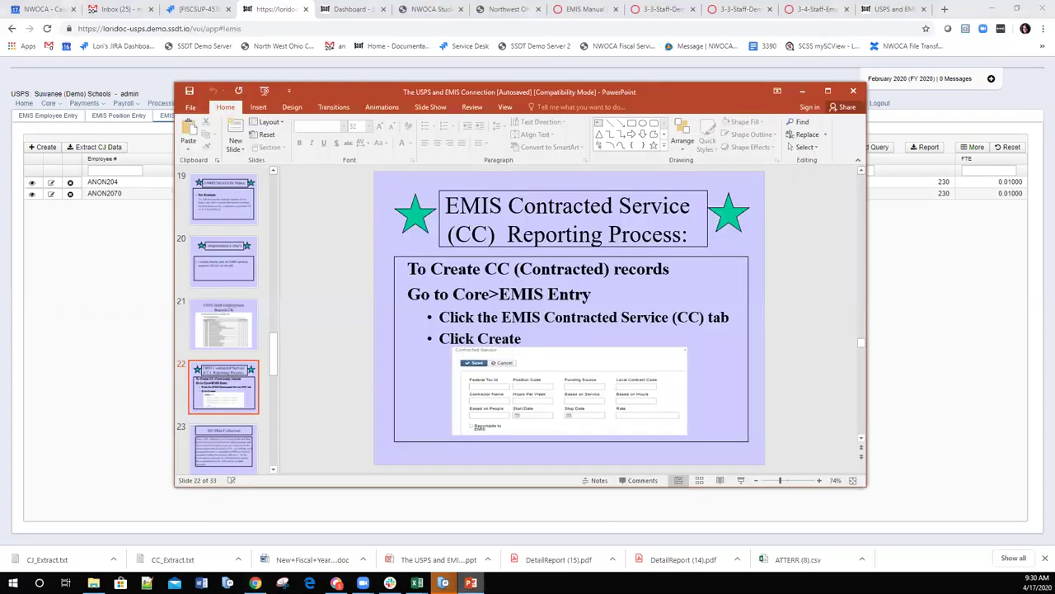
pyautogui.click(634, 319)
pyautogui.scroll(-2, 635, 320)
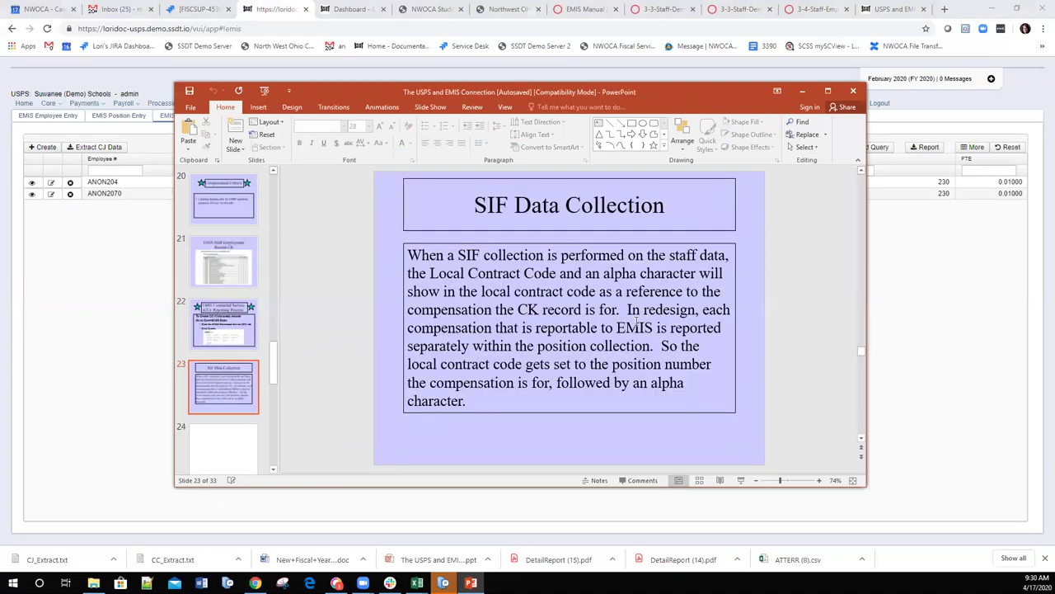
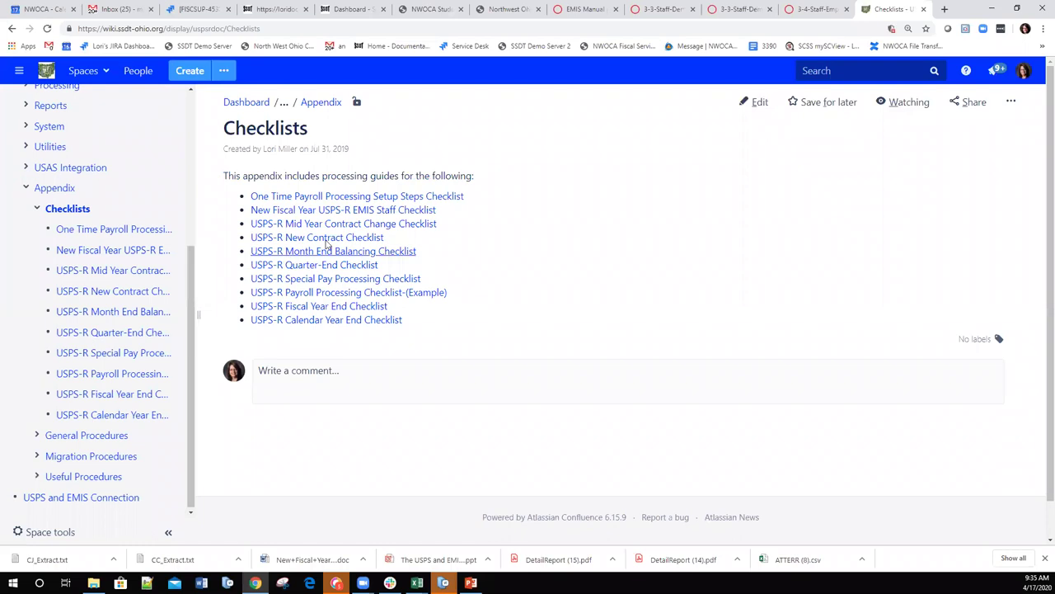
# Step: Consult the New Fiscal Year USPS-R EMIS Staff Checklist and review the EMIS Reporting Configuration with its Reporting Id choices, closing it without changes
pyautogui.click(345, 212)
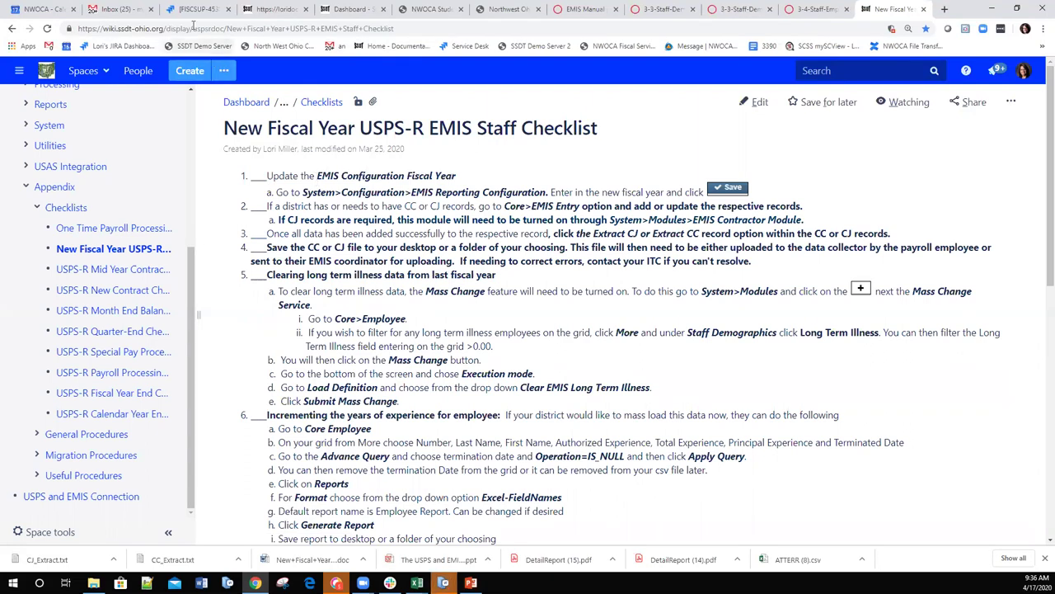
pyautogui.click(268, 10)
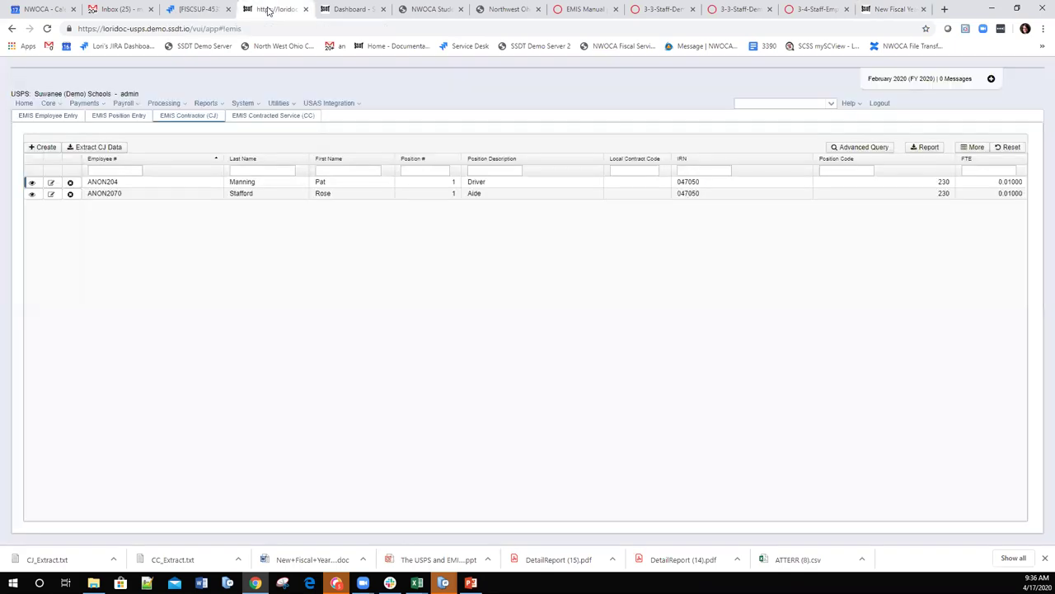
pyautogui.click(246, 104)
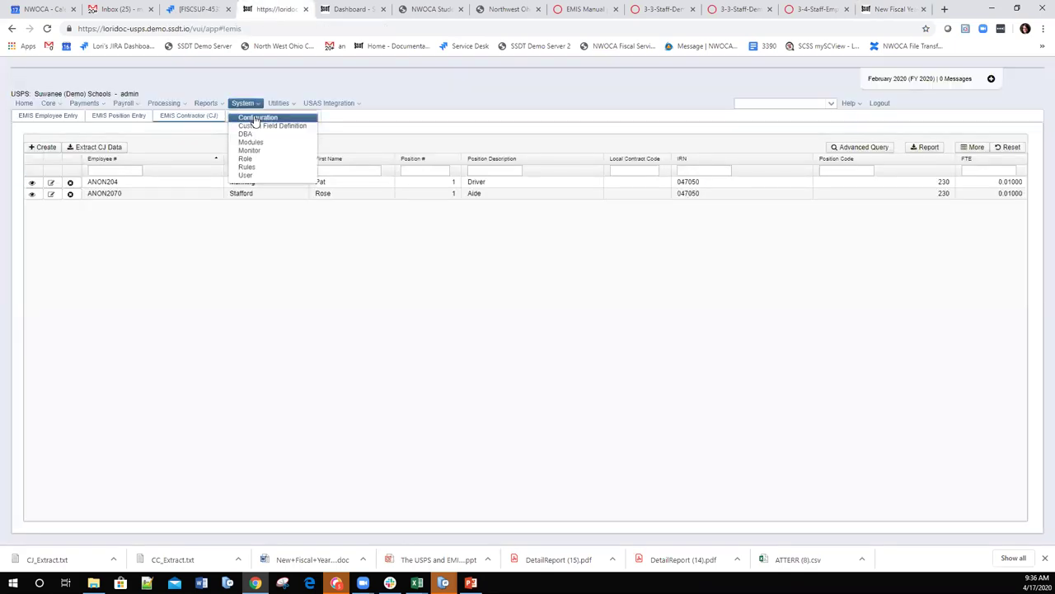
pyautogui.click(256, 119)
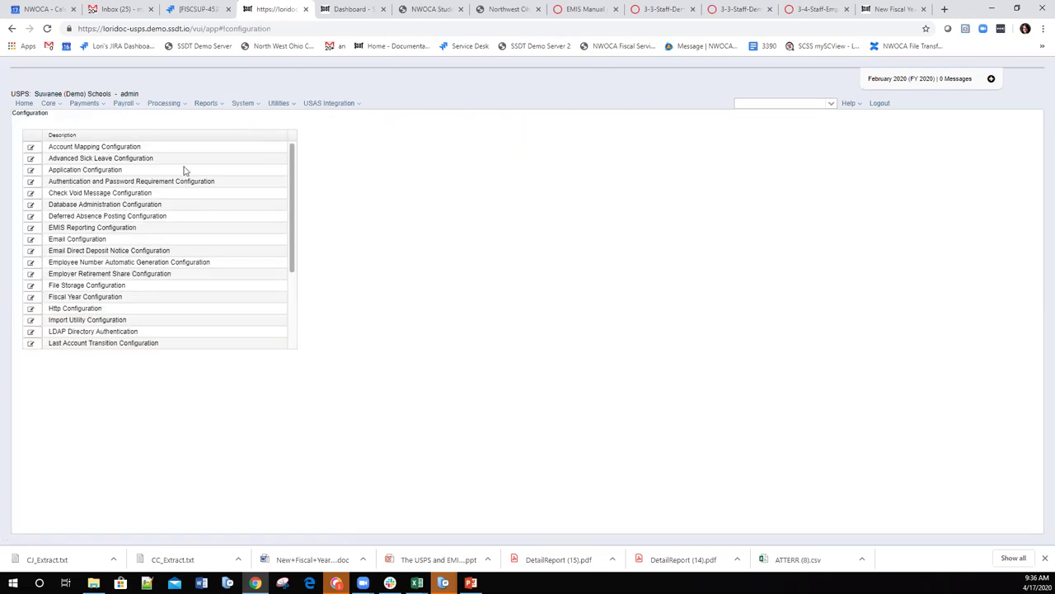
pyautogui.click(30, 230)
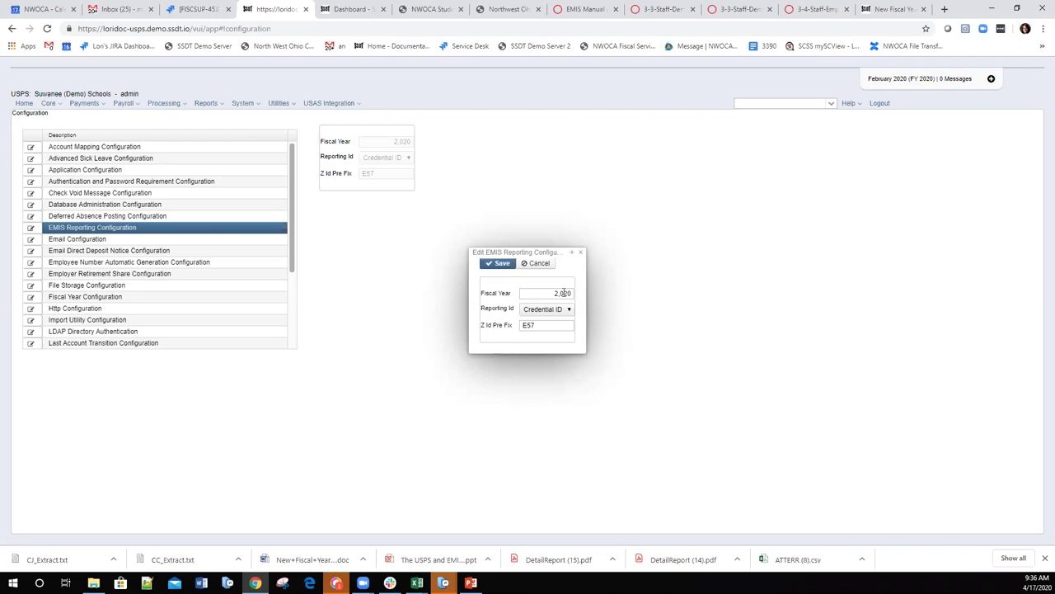
pyautogui.moveTo(546, 293)
pyautogui.click(569, 310)
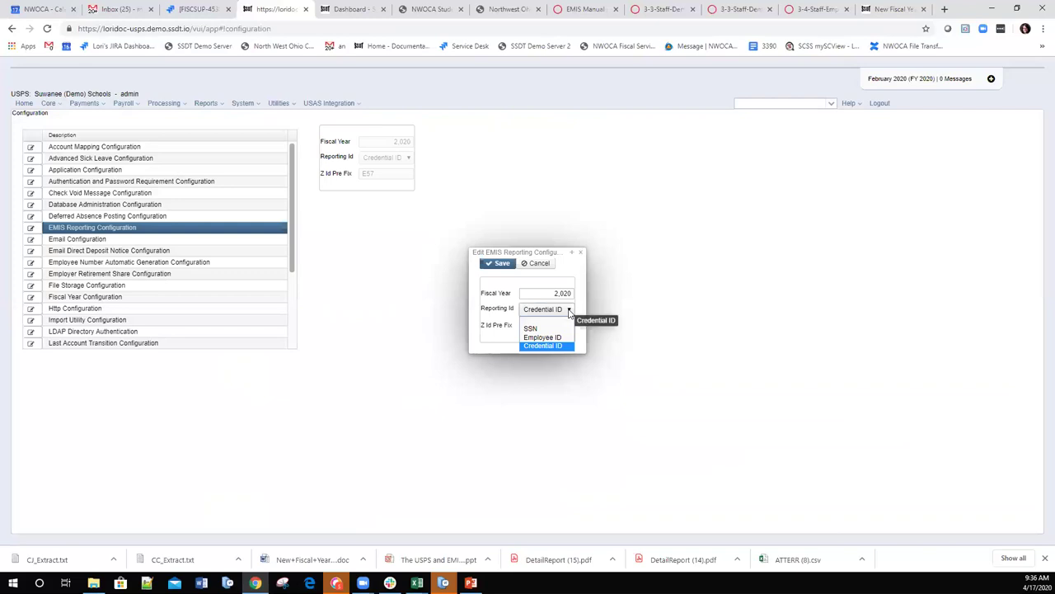
pyautogui.click(569, 311)
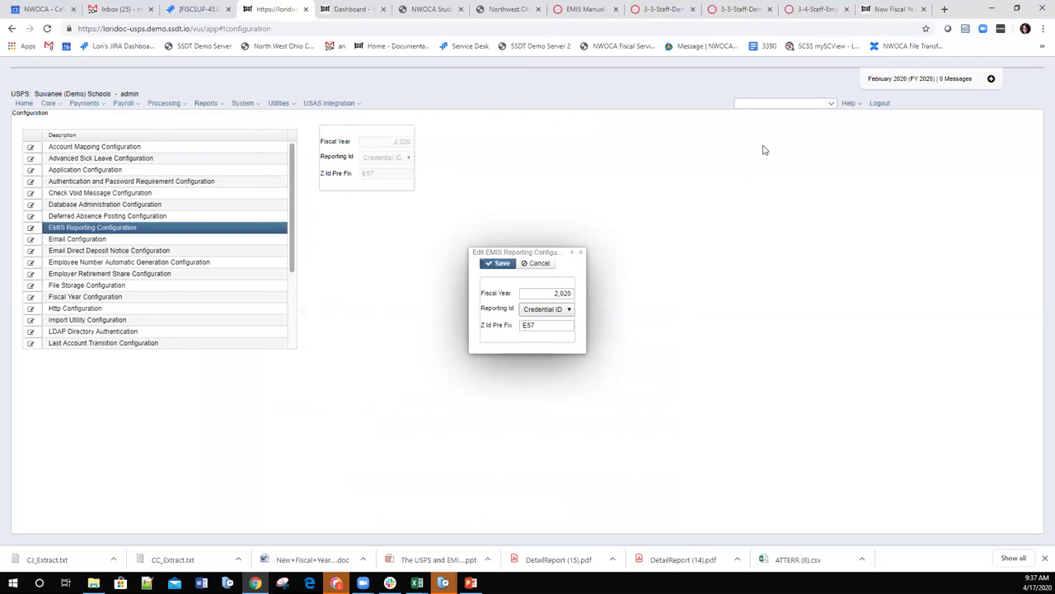
pyautogui.click(889, 11)
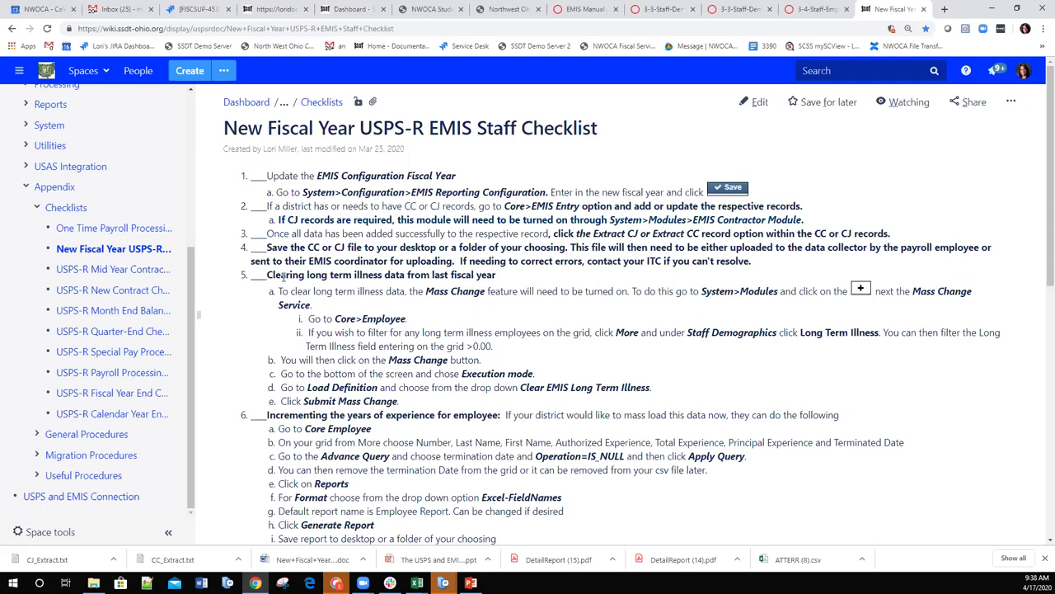
pyautogui.click(276, 10)
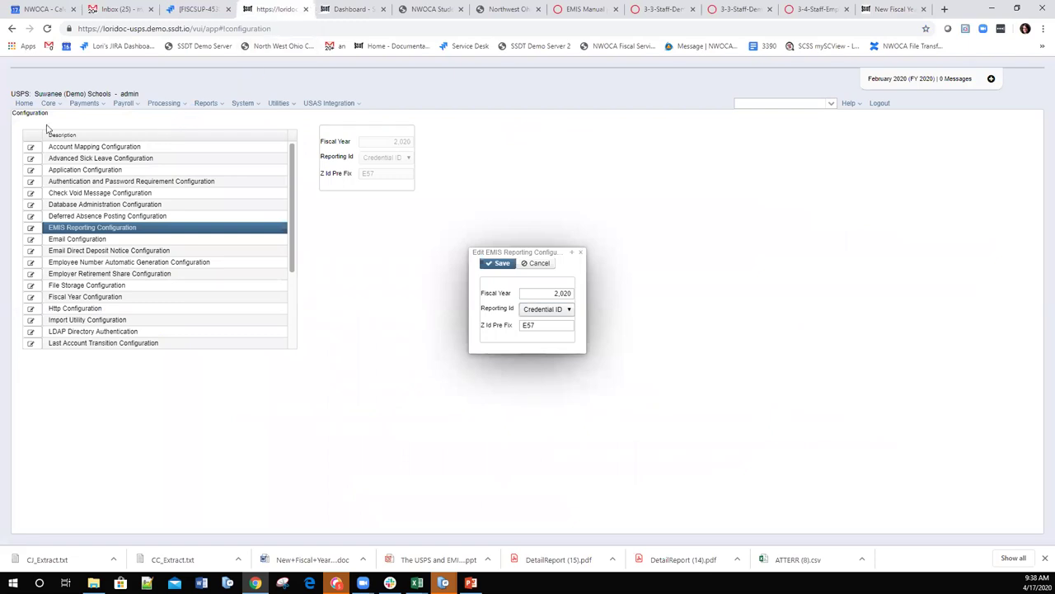
pyautogui.click(570, 251)
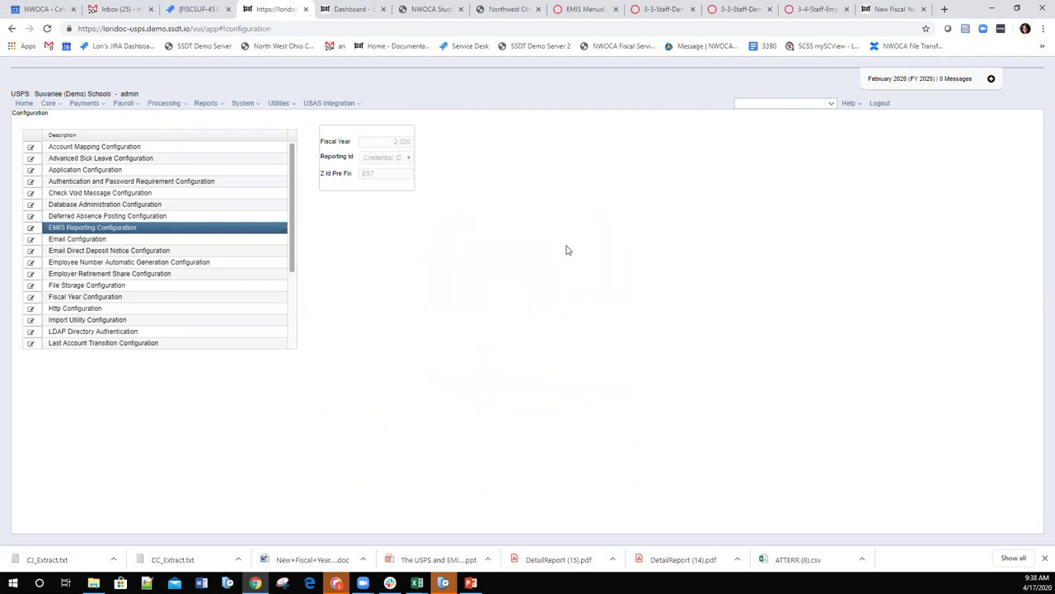
# Step: Filter the core Employee grid to show employees with Long Term Illness >1
pyautogui.click(52, 103)
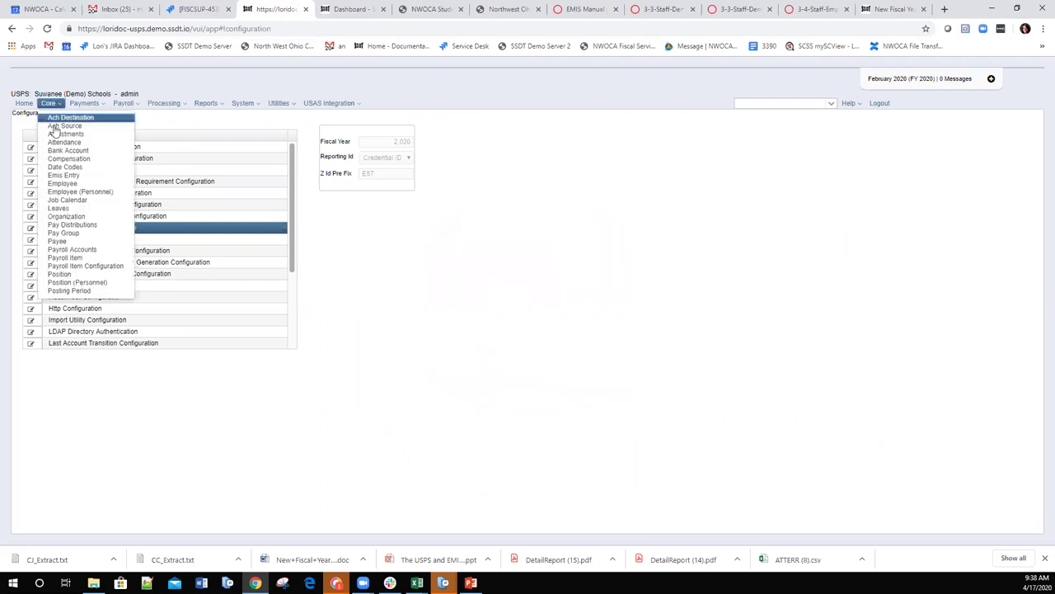
pyautogui.click(66, 186)
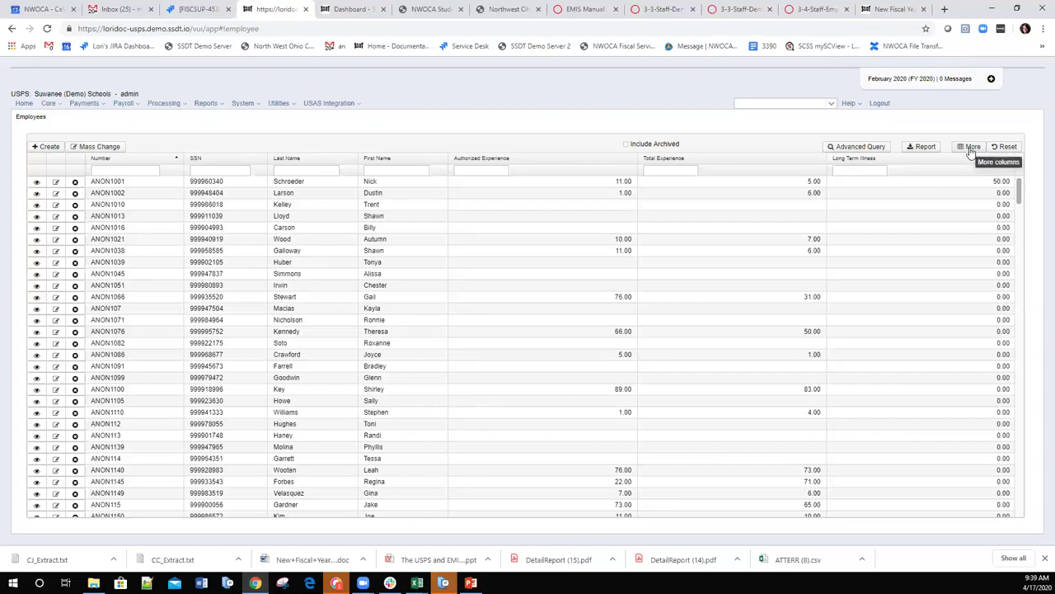
pyautogui.click(858, 168)
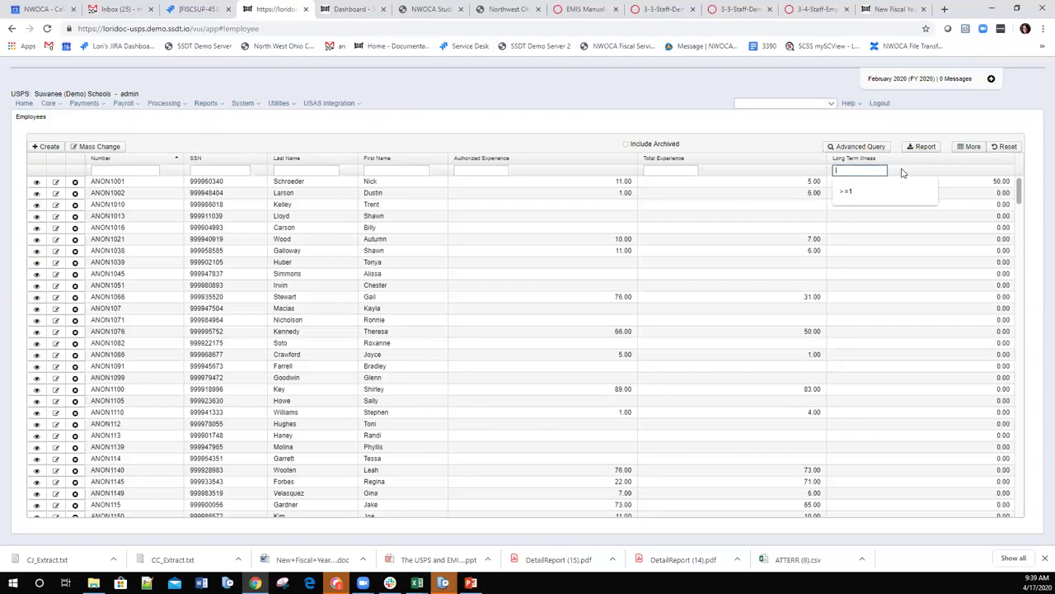
pyautogui.write('>1')
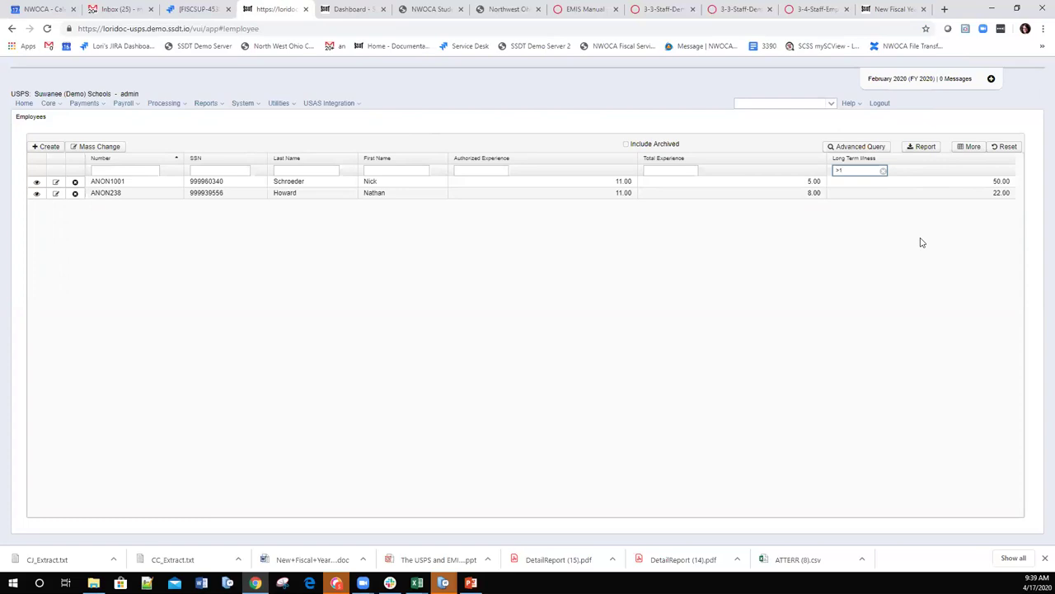
# Step: Run a mass change on the filtered employees in execution mode with the Clear Employee Long Term Illness (SSDT) definition
pyautogui.click(96, 148)
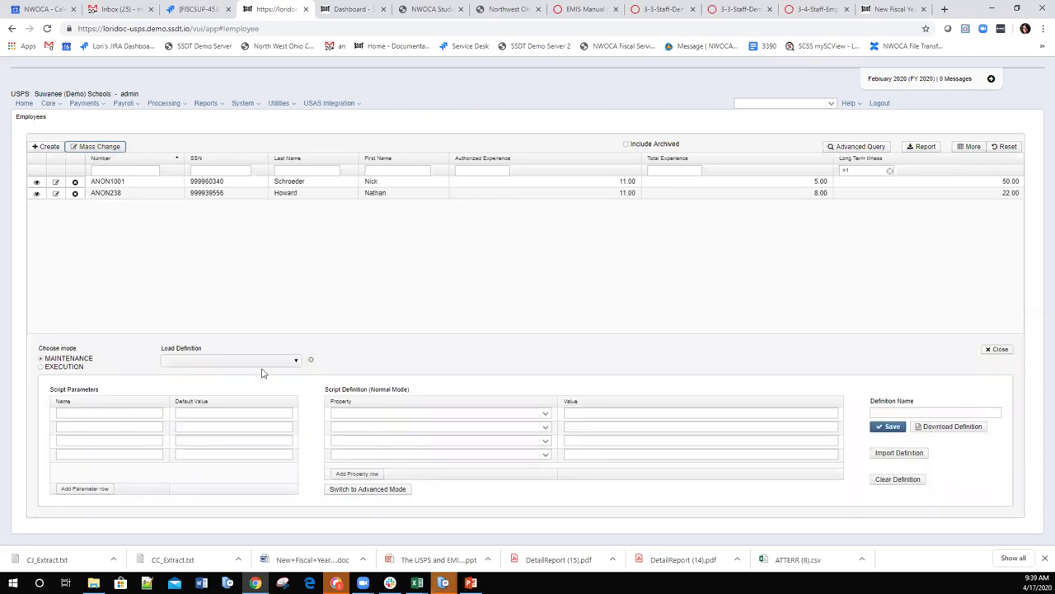
pyautogui.click(295, 361)
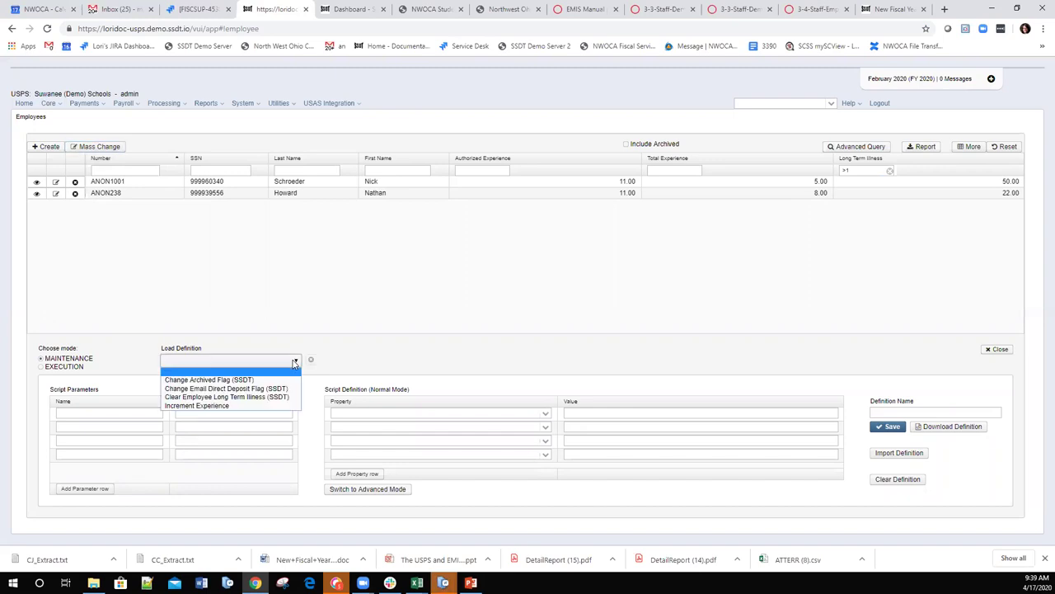
pyautogui.click(219, 398)
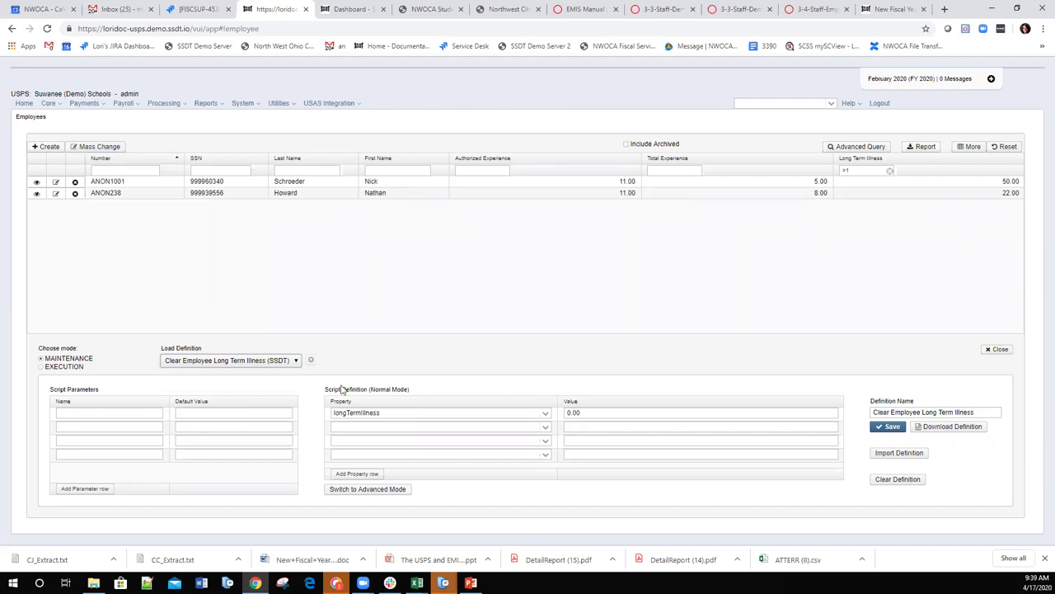
pyautogui.click(40, 366)
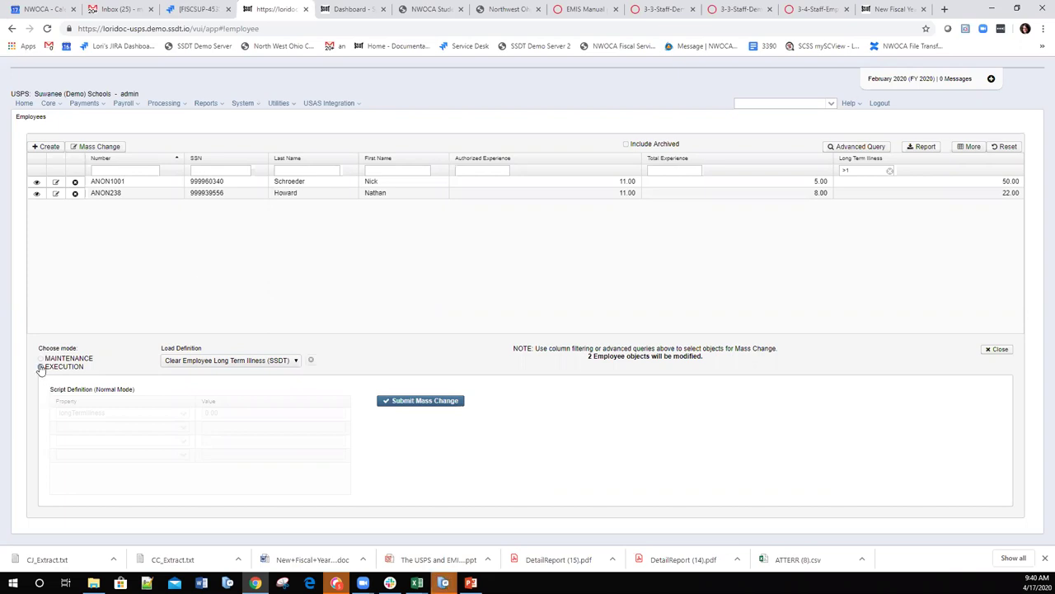
pyautogui.click(413, 402)
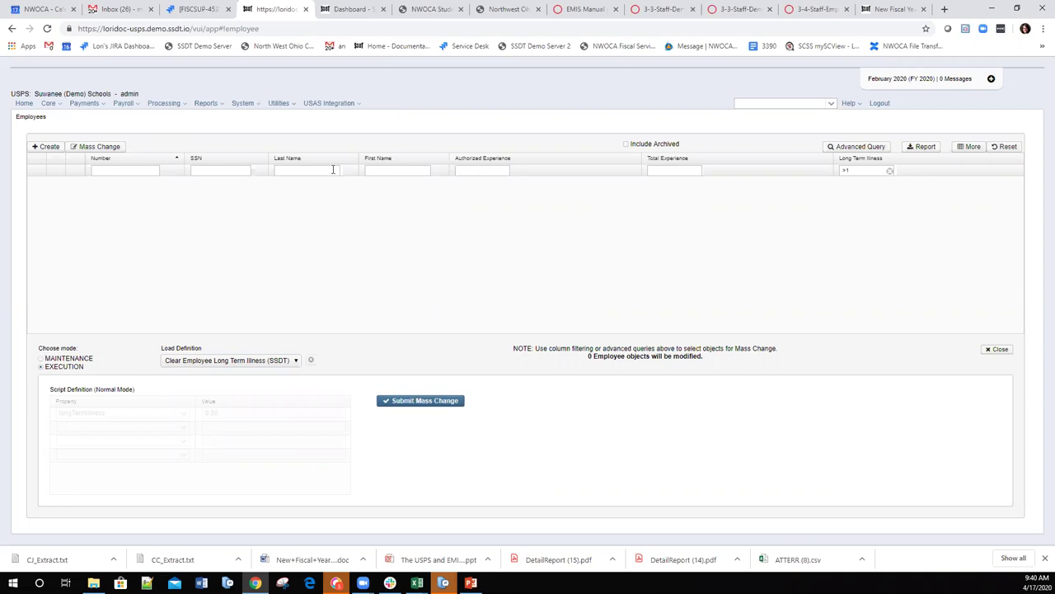
# Step: Clear the grid filter to check the employees' Long Term Illness values, and filter that column again for >1
pyautogui.click(890, 170)
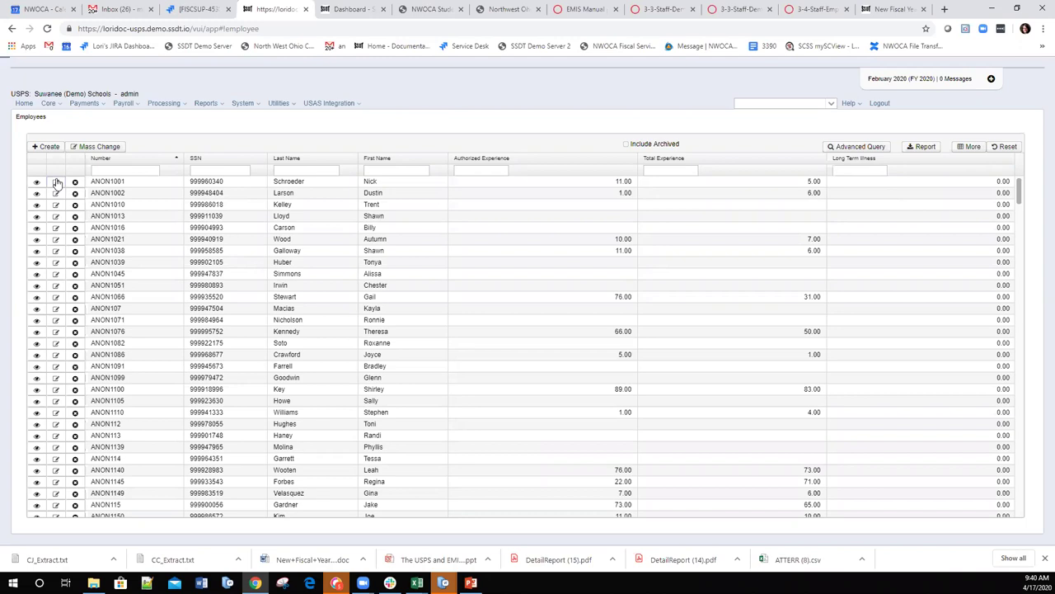
pyautogui.doubleClick(936, 182)
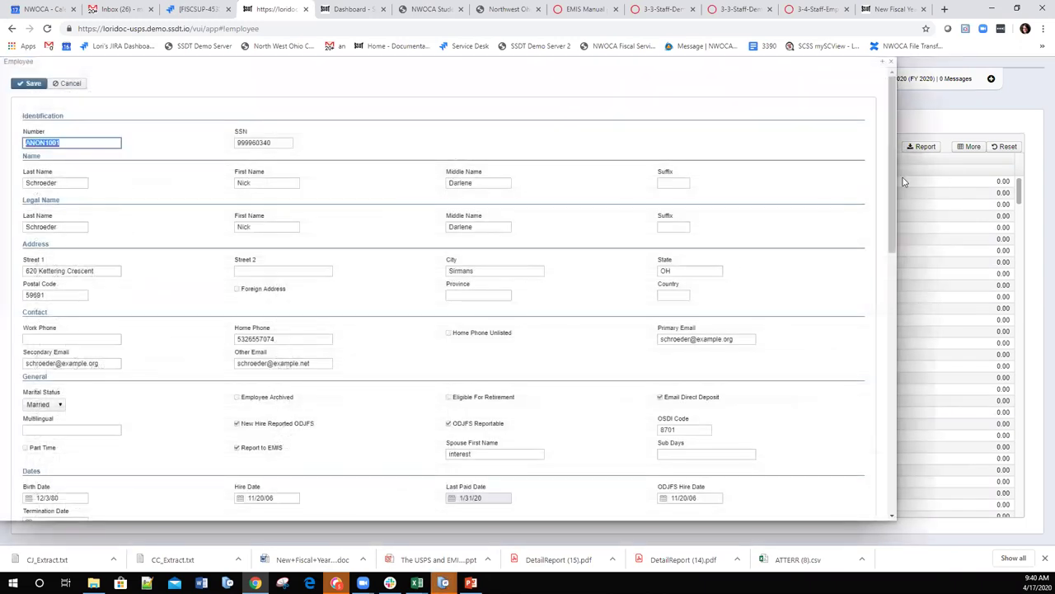
pyautogui.click(889, 65)
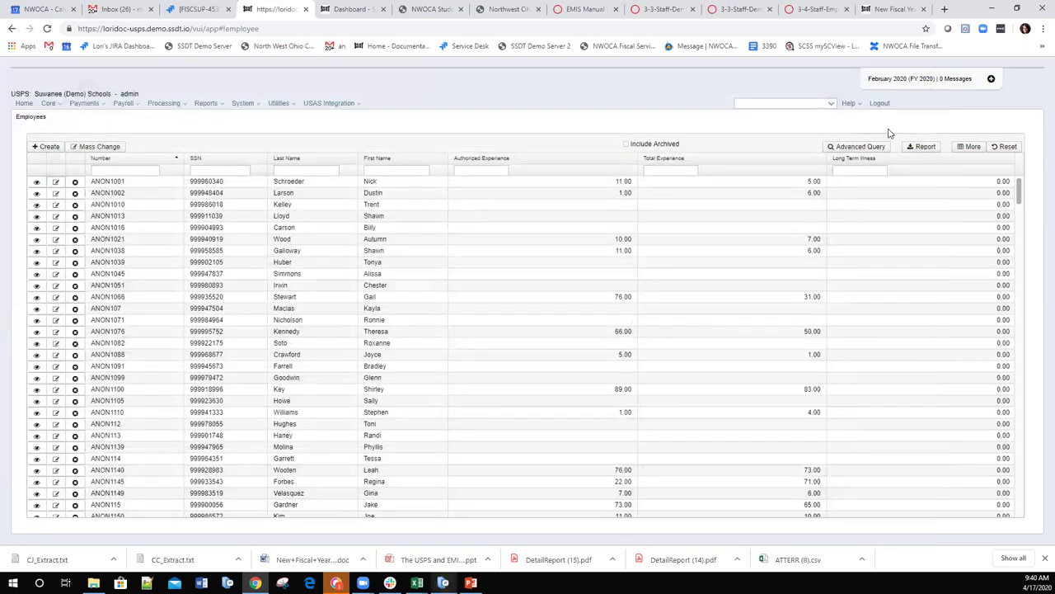
pyautogui.click(859, 168)
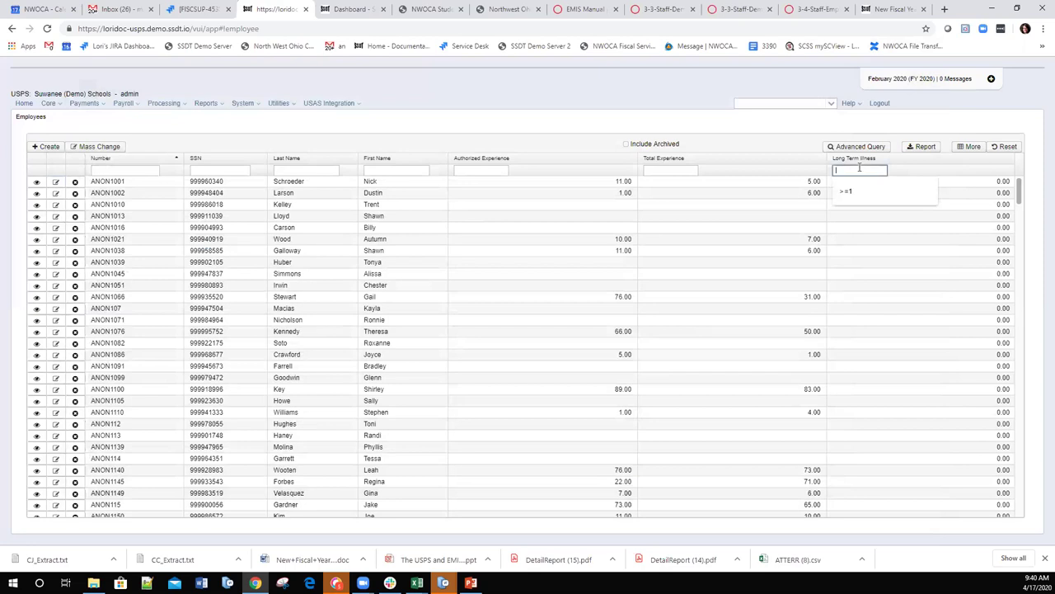
pyautogui.write('>1')
pyautogui.press('Return')
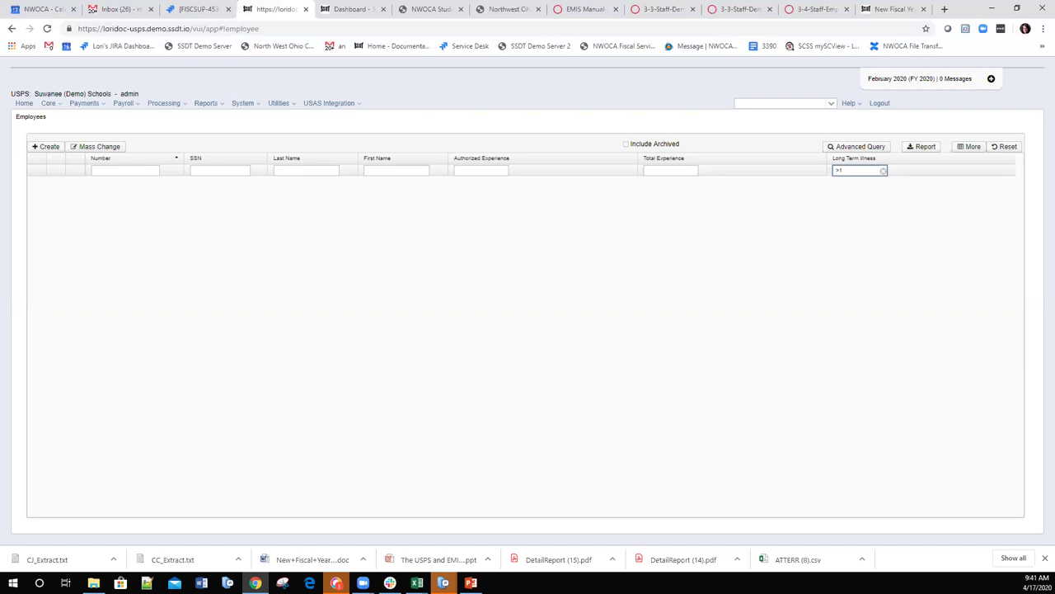
# Step: Leave the checklist page for the NWOCA website and go from its NBEC links to the SSDT Public Wiki
pyautogui.hotkey('ctrl', '9')
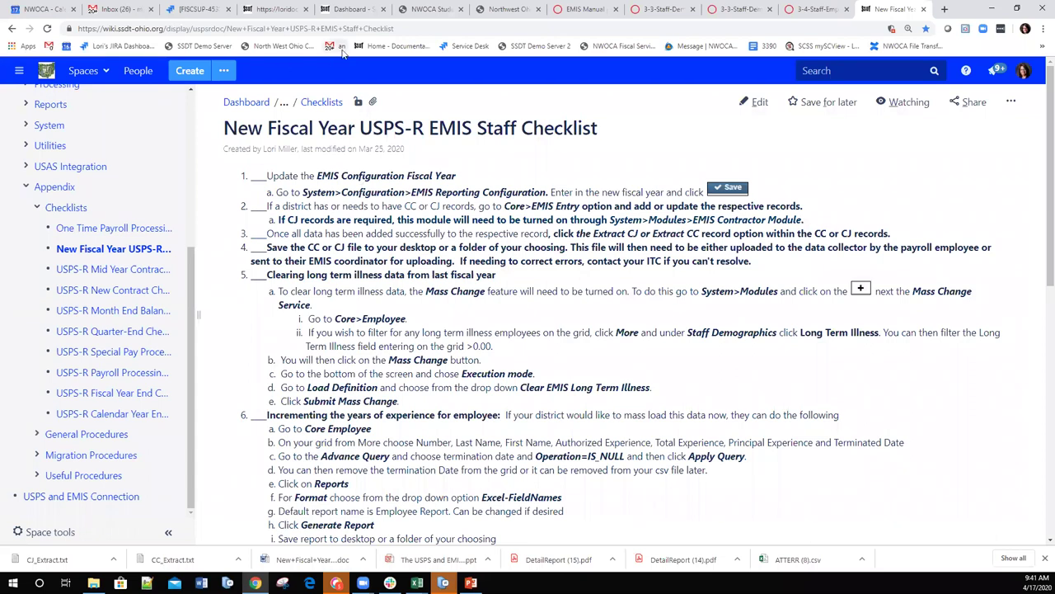
pyautogui.click(281, 47)
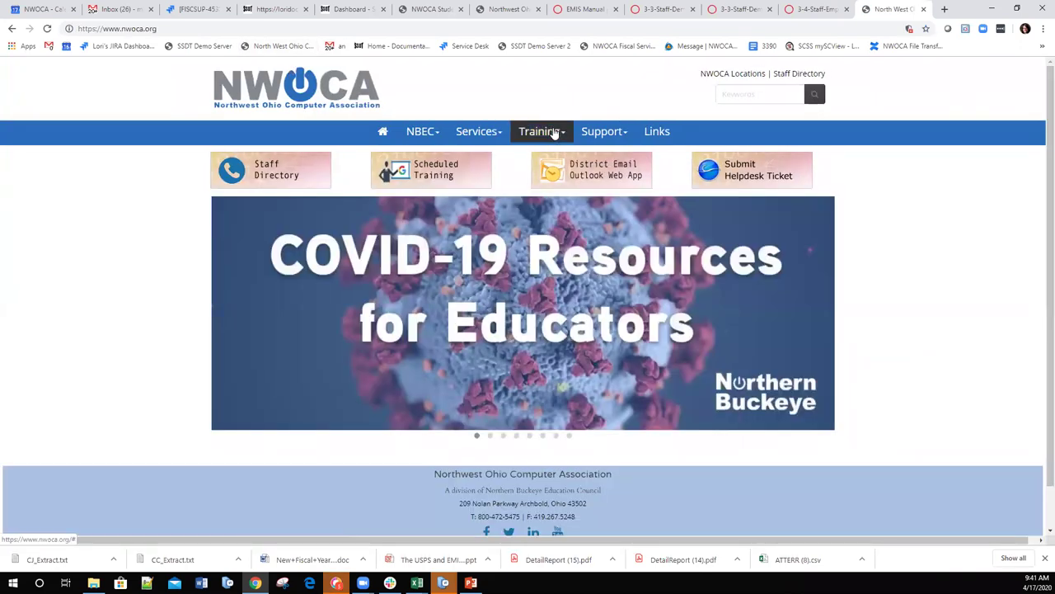
pyautogui.click(422, 132)
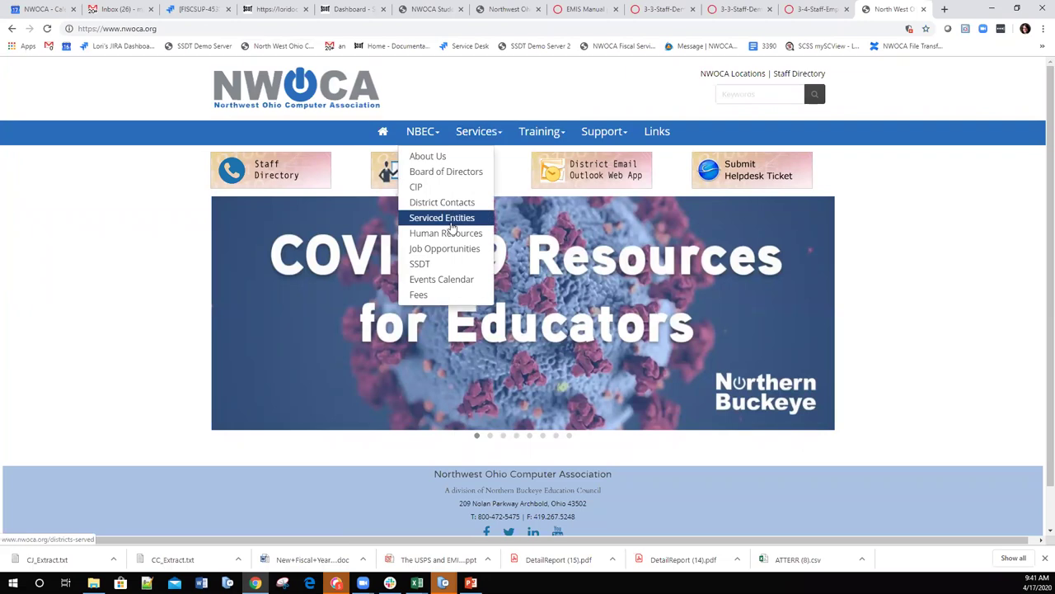
pyautogui.click(416, 266)
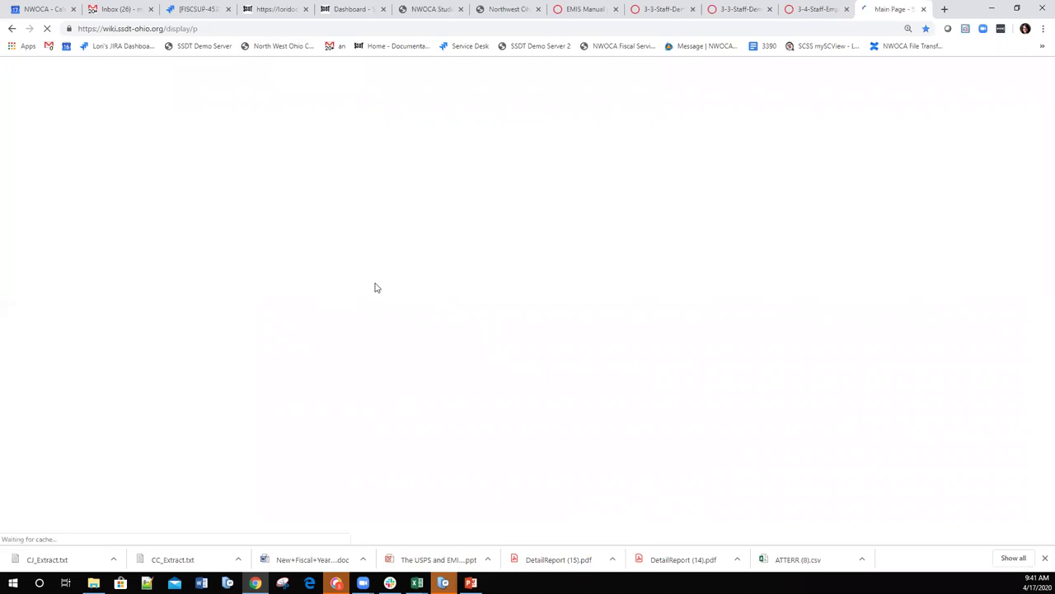
# Step: Open the State Software Steering Committee space and review its meeting documents, recently updated pages and member list
pyautogui.scroll(-15, 362, 315)
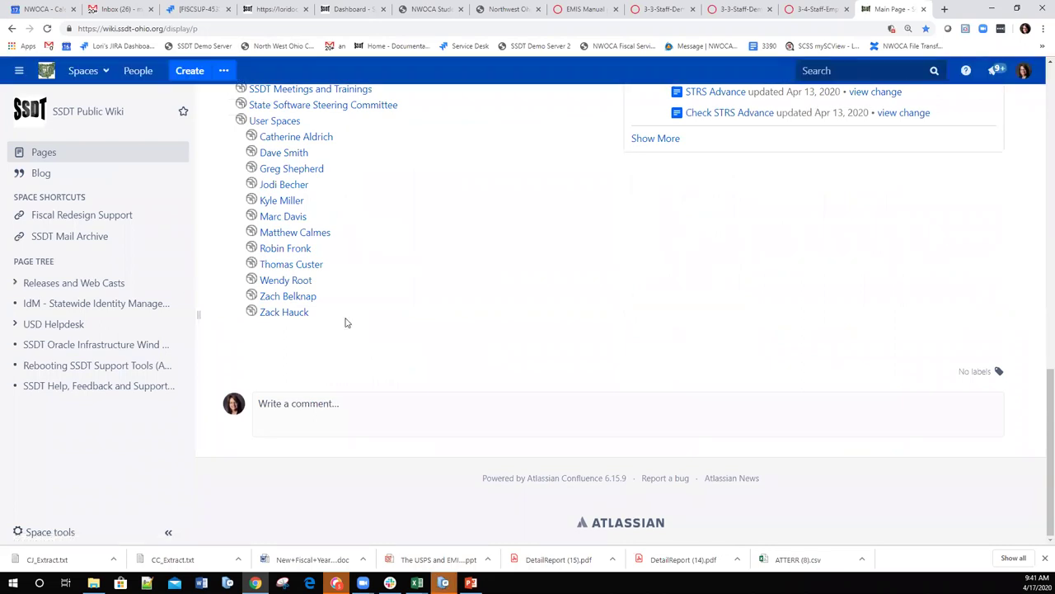
pyautogui.scroll(1, 334, 322)
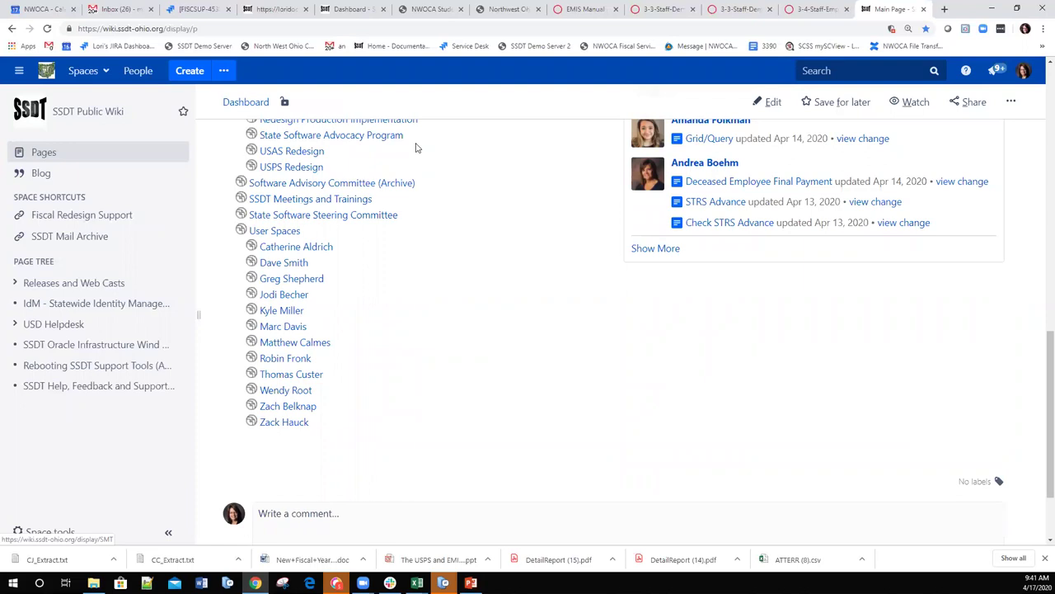
pyautogui.scroll(1, 387, 195)
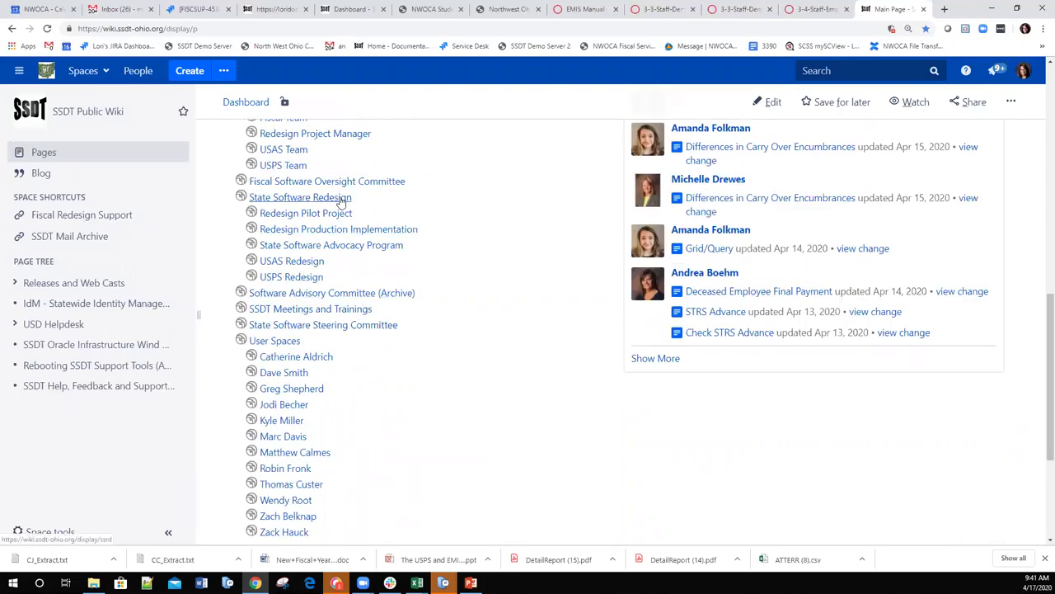
pyautogui.click(330, 327)
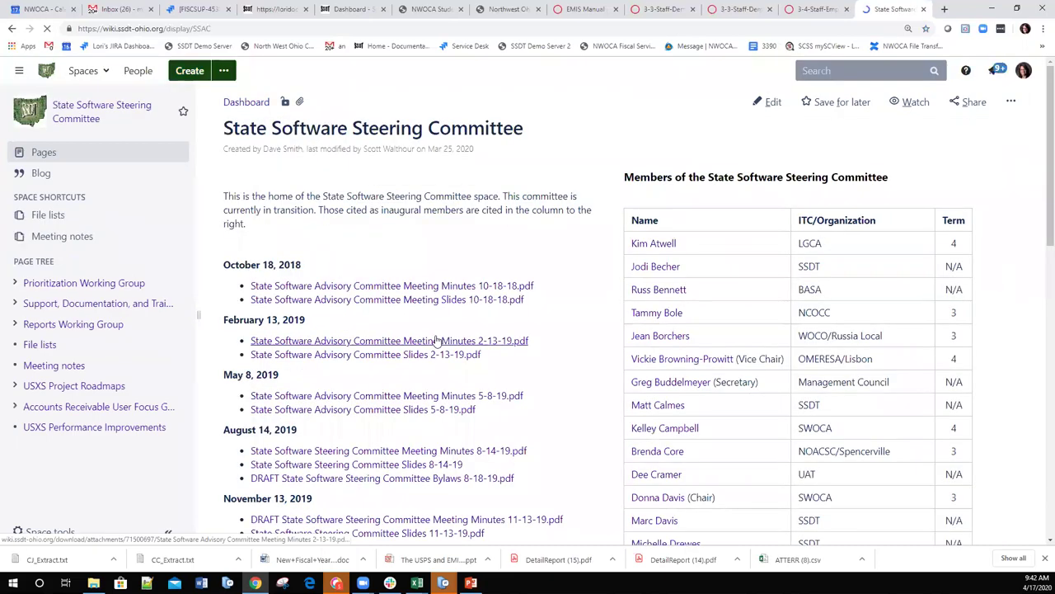
pyautogui.scroll(-6, 437, 341)
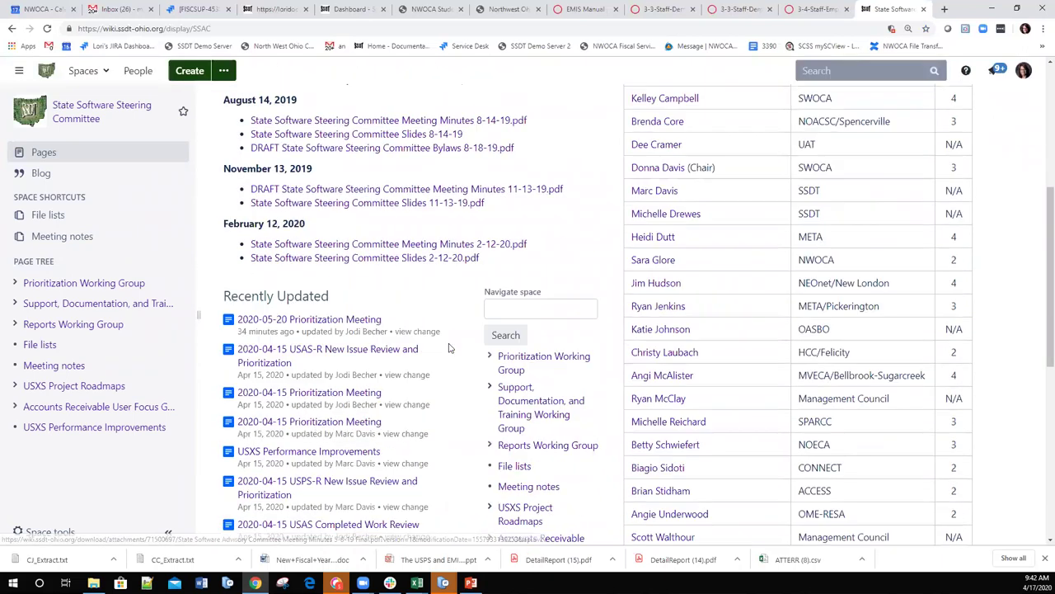
pyautogui.scroll(-1, 440, 346)
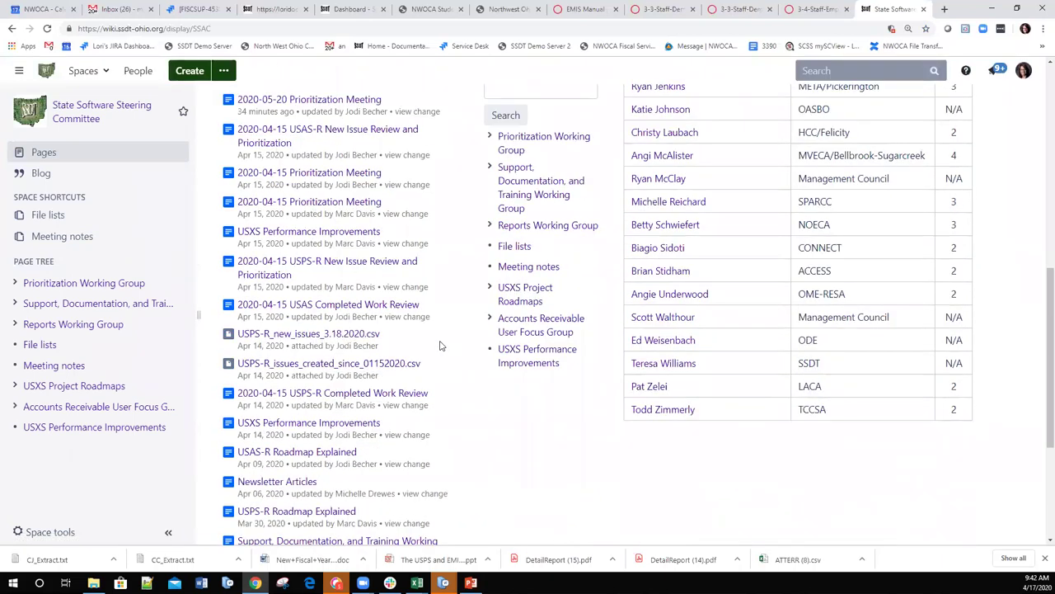
pyautogui.scroll(4, 441, 346)
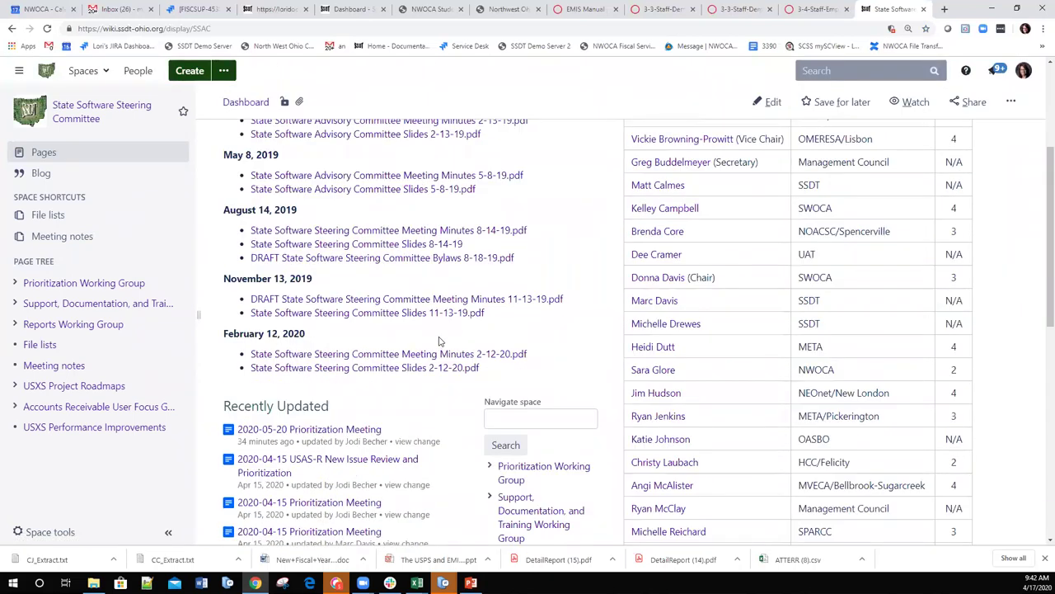
pyautogui.scroll(2, 305, 313)
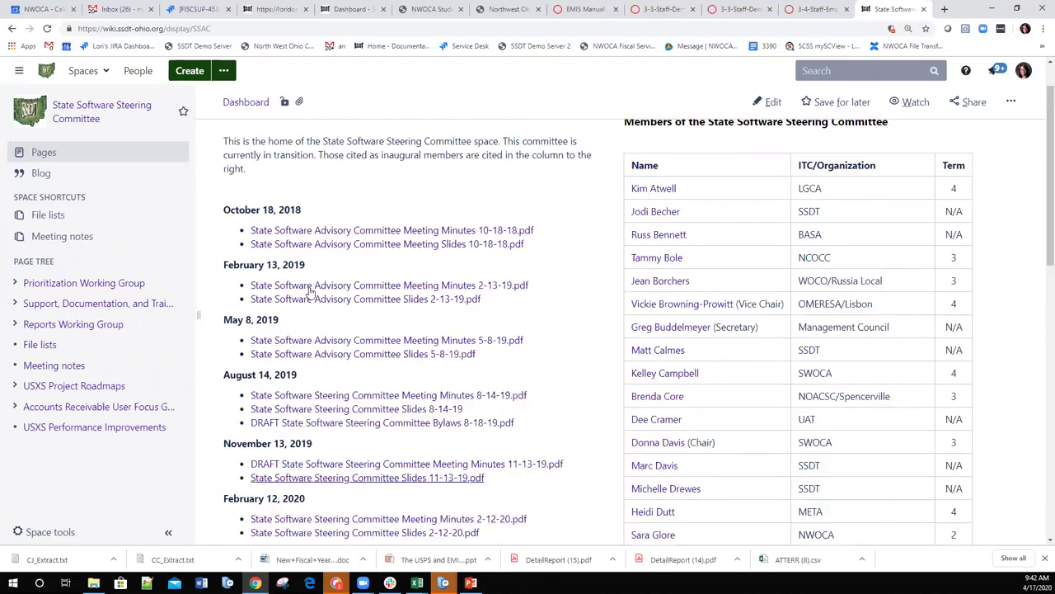
pyautogui.scroll(1, 309, 290)
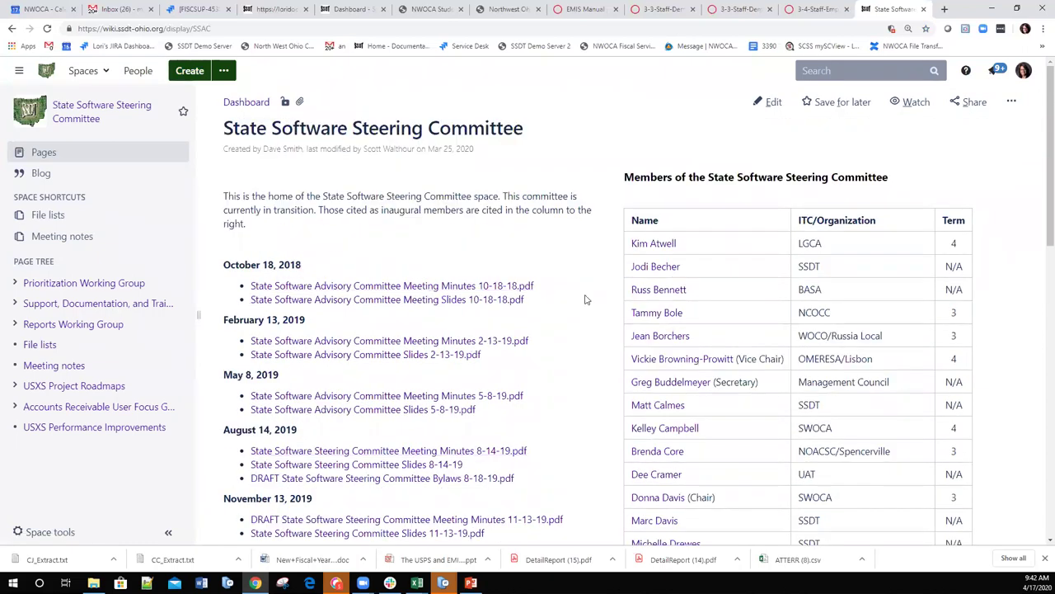
pyautogui.scroll(-3, 583, 300)
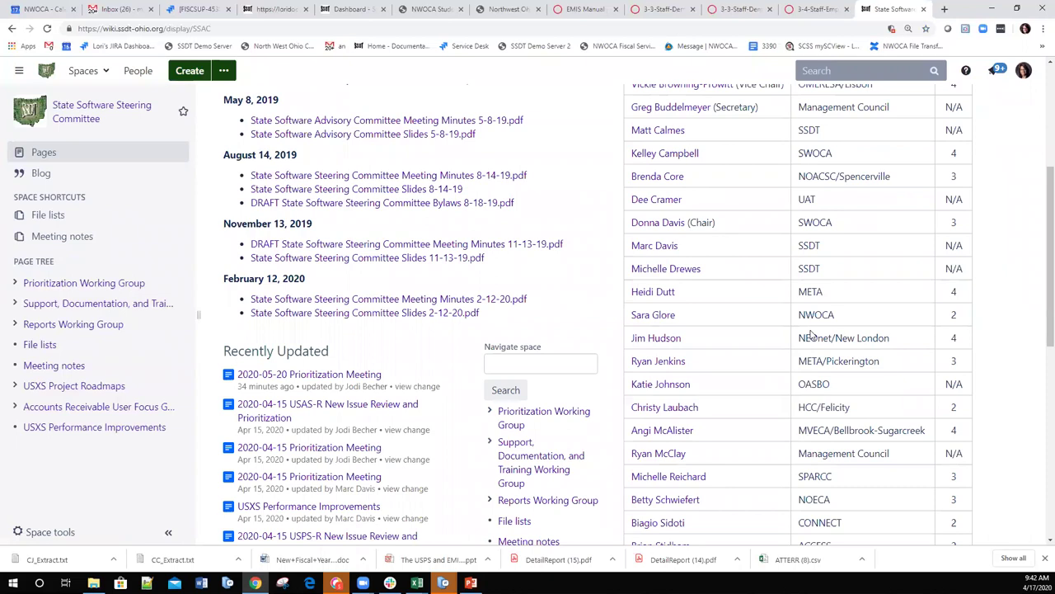
pyautogui.scroll(-10, 609, 319)
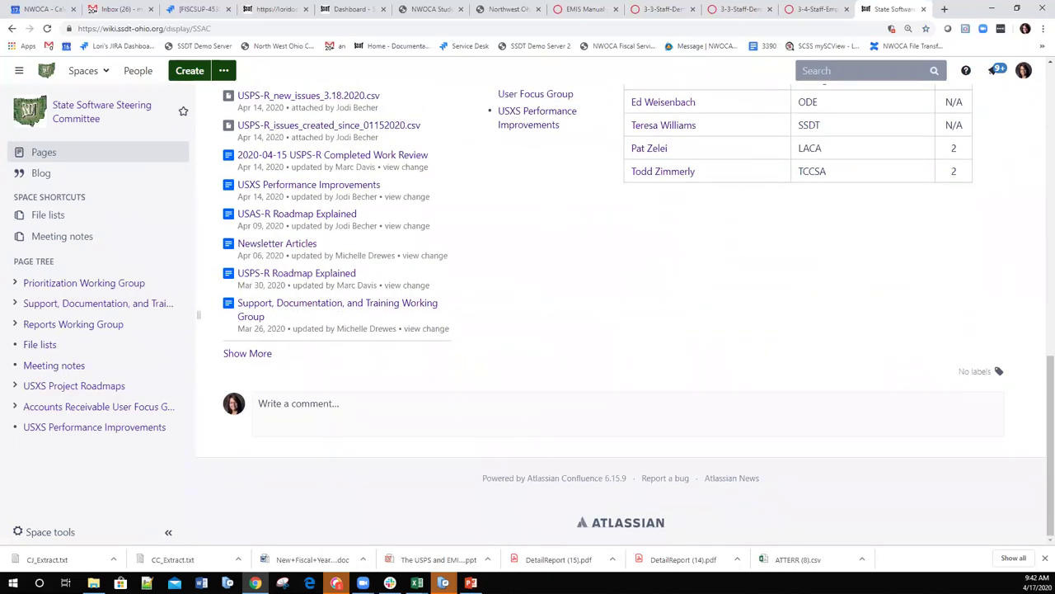
pyautogui.scroll(3, 343, 358)
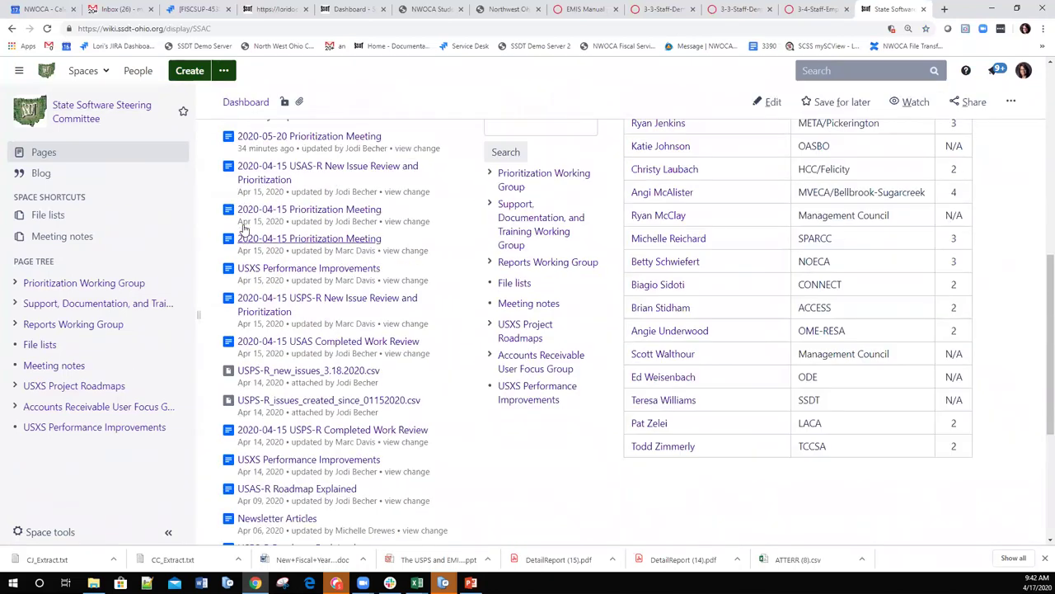
pyautogui.scroll(8, 243, 229)
# Step: Check the Fiscal Software Oversight Committee home page from the SSDT wiki main page, and return to the main page
pyautogui.click(11, 29)
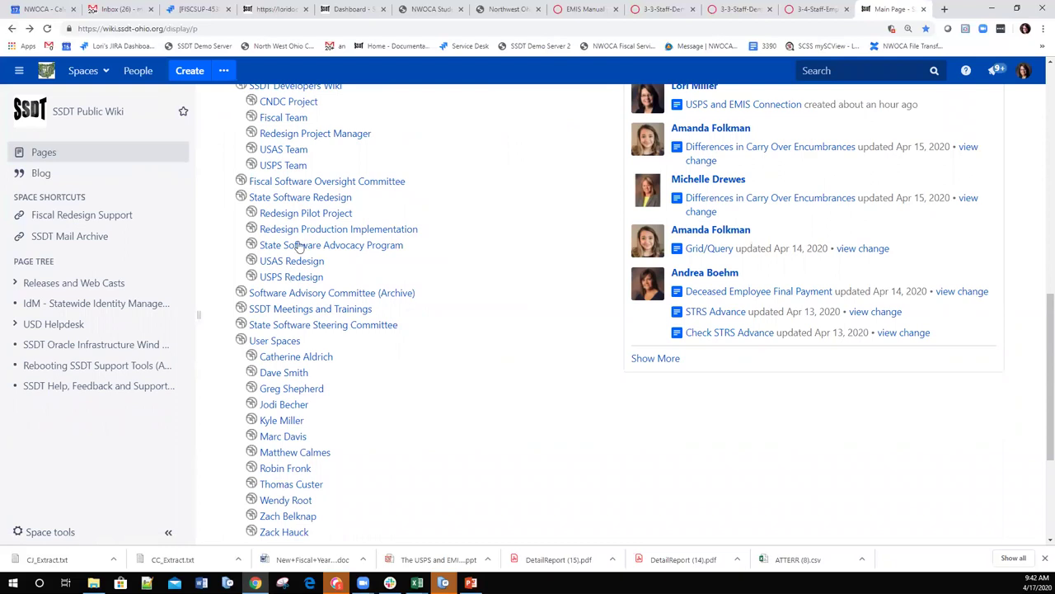
pyautogui.click(324, 183)
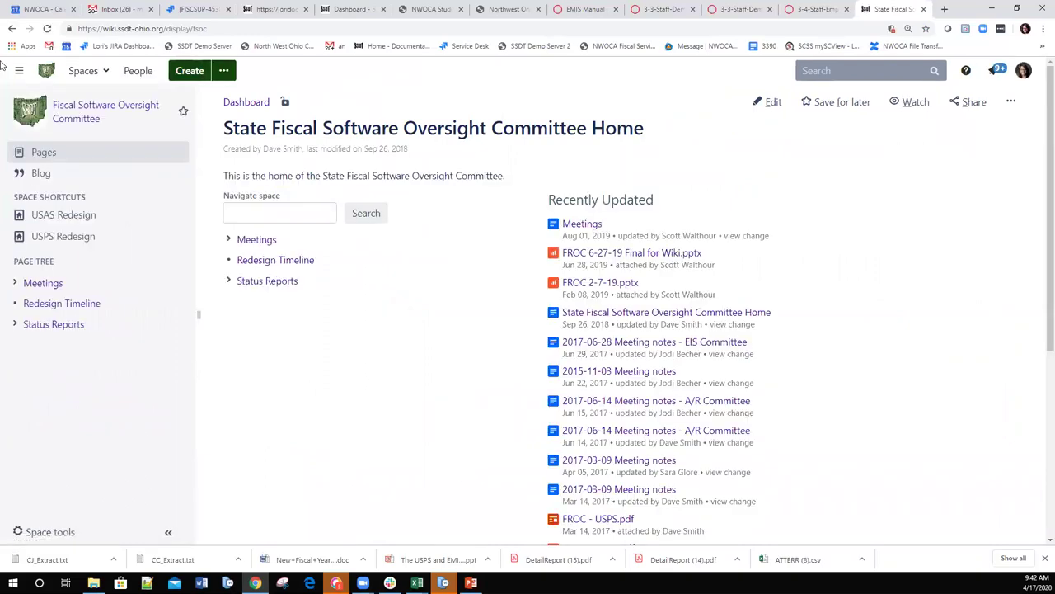
pyautogui.click(10, 30)
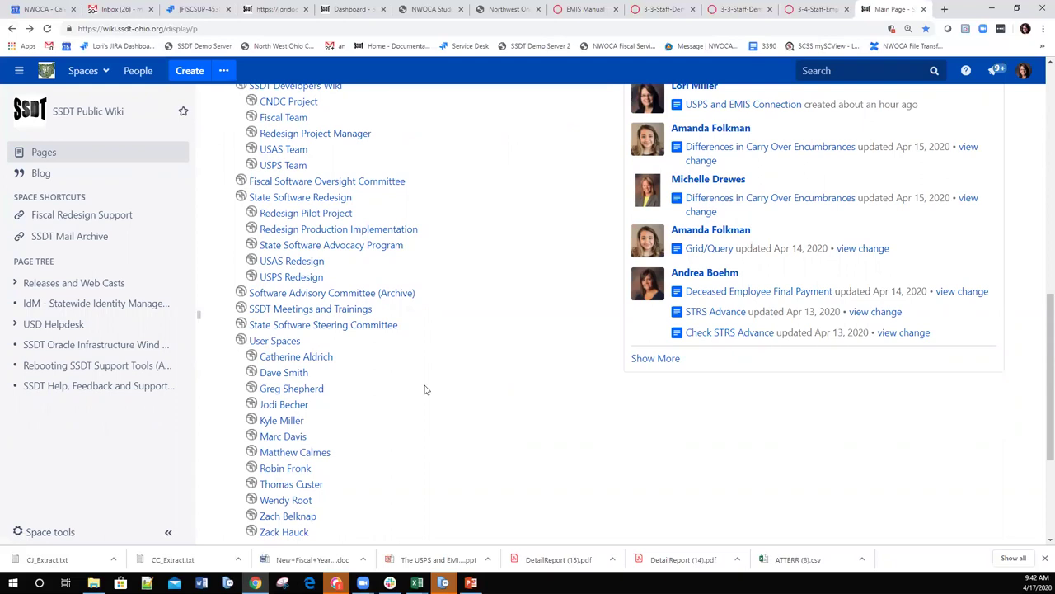
# Step: Open the USPS Redesign page from the SSDT wiki main page, review its releases, demo version and access information, and return to the main page
pyautogui.scroll(-3, 422, 388)
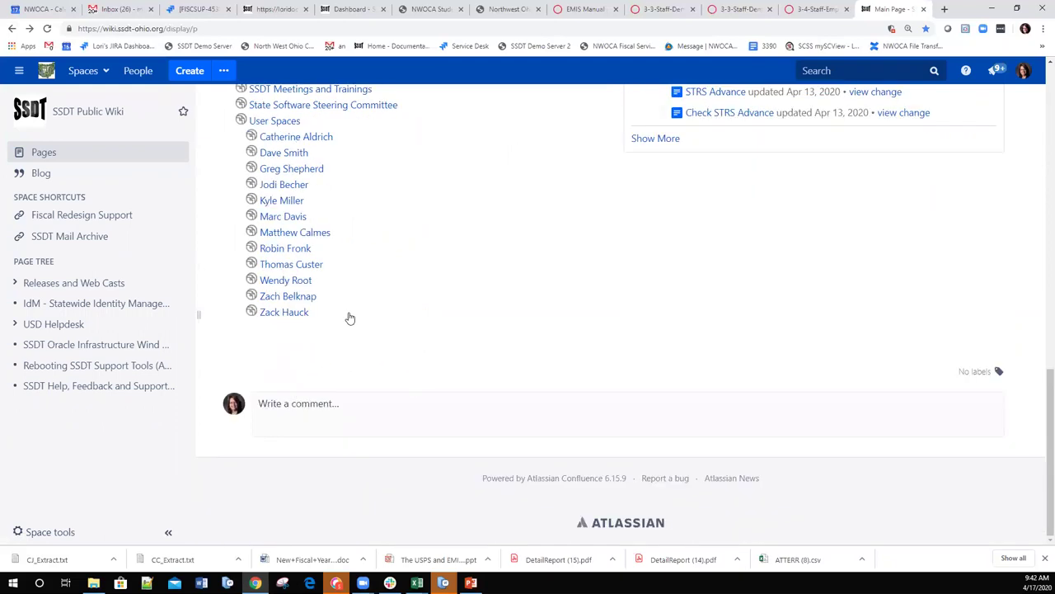
pyautogui.scroll(5, 349, 318)
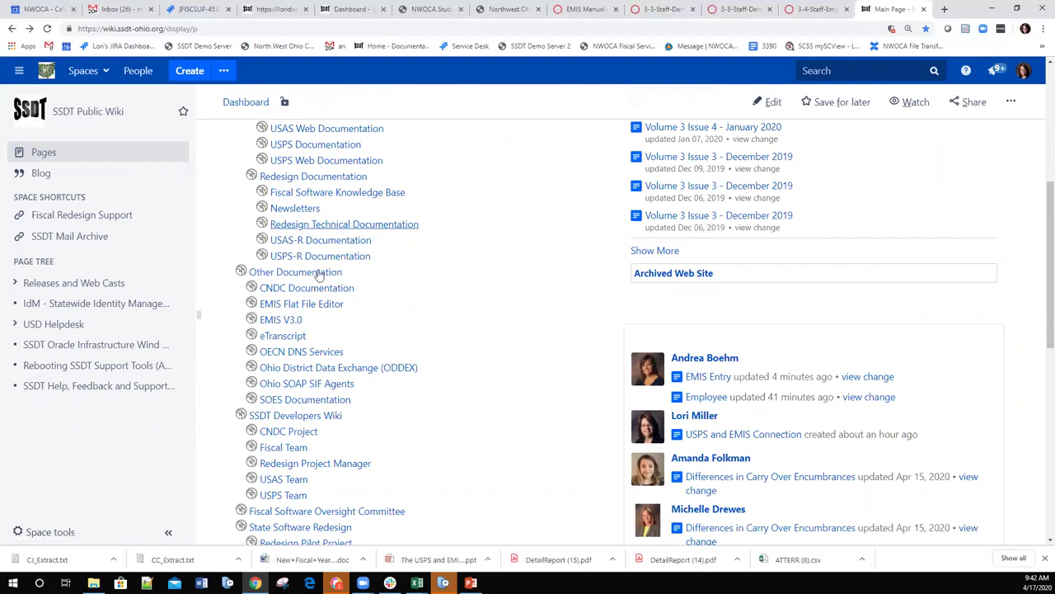
pyautogui.scroll(-2, 375, 391)
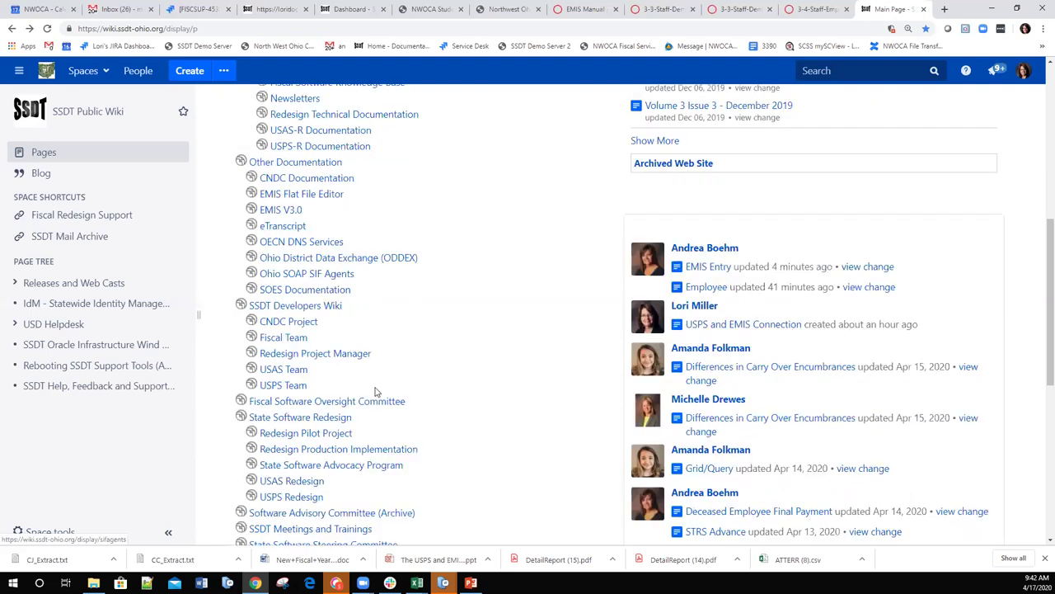
pyautogui.click(294, 497)
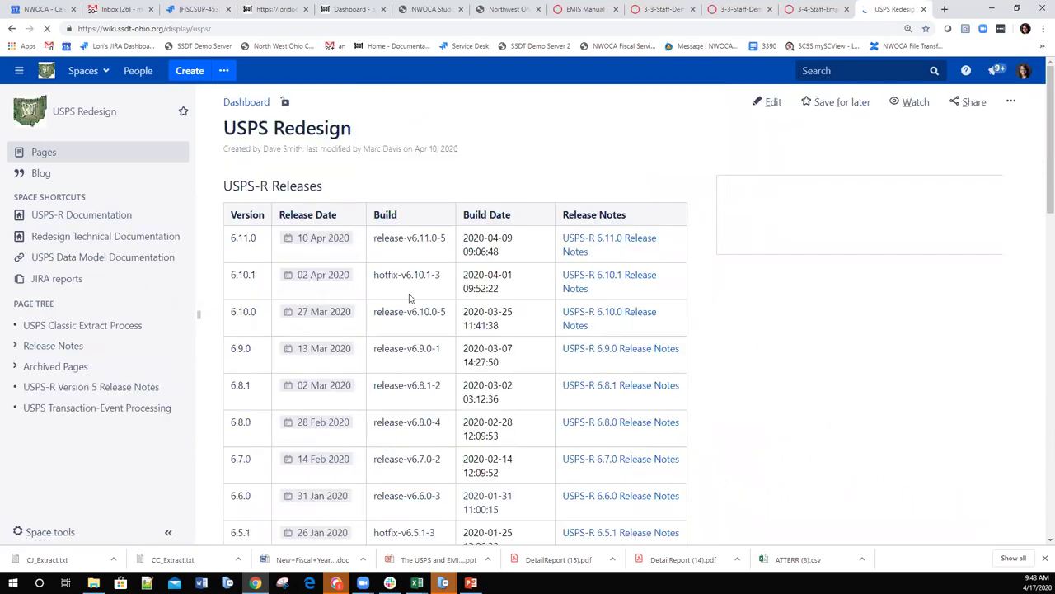
pyautogui.scroll(-4, 129, 370)
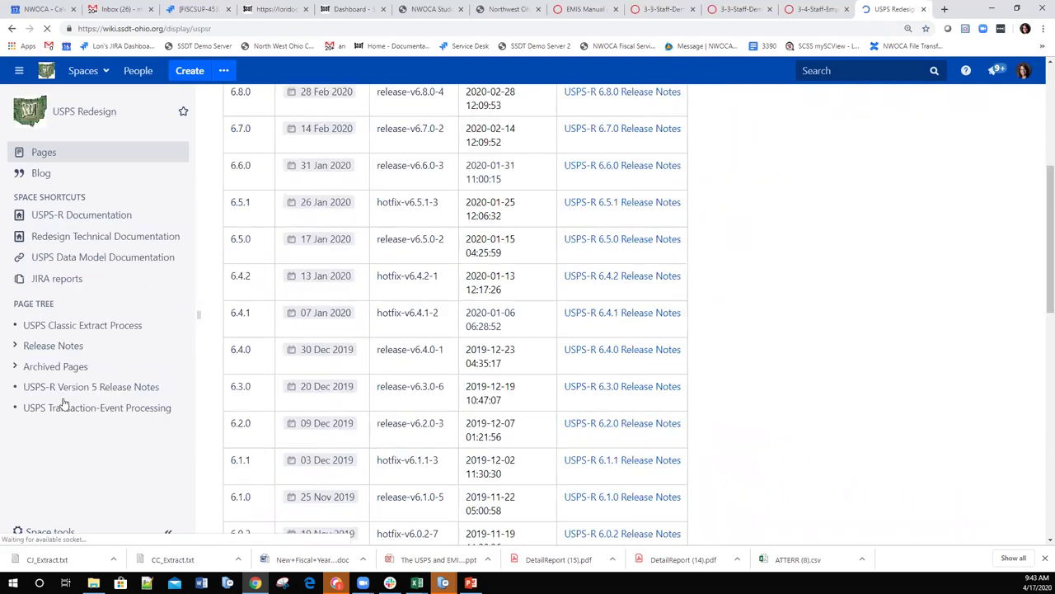
pyautogui.scroll(-1, 356, 426)
pyautogui.scroll(-10, 354, 426)
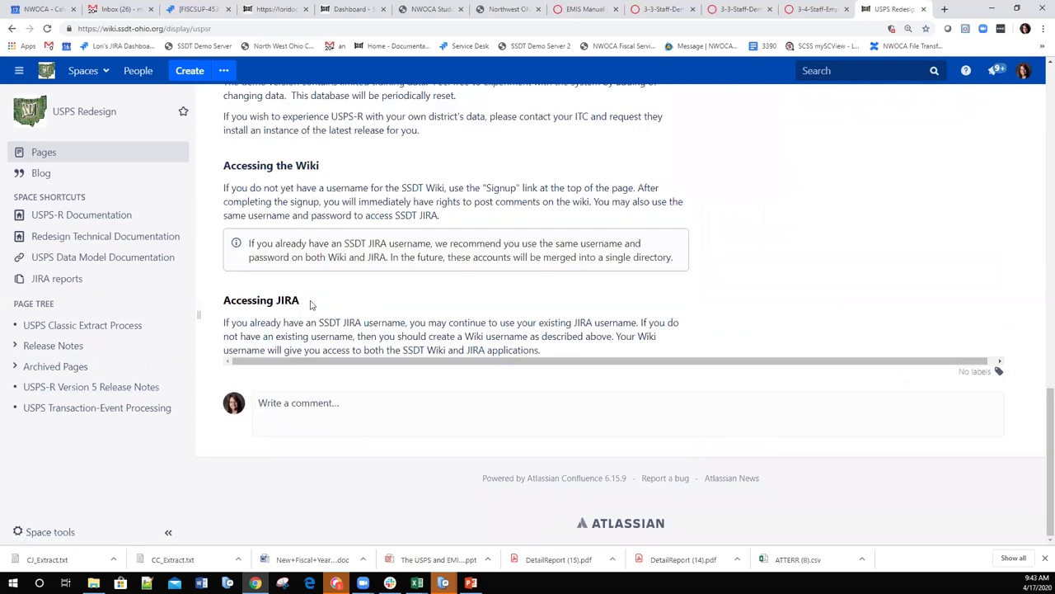
pyautogui.scroll(3, 312, 305)
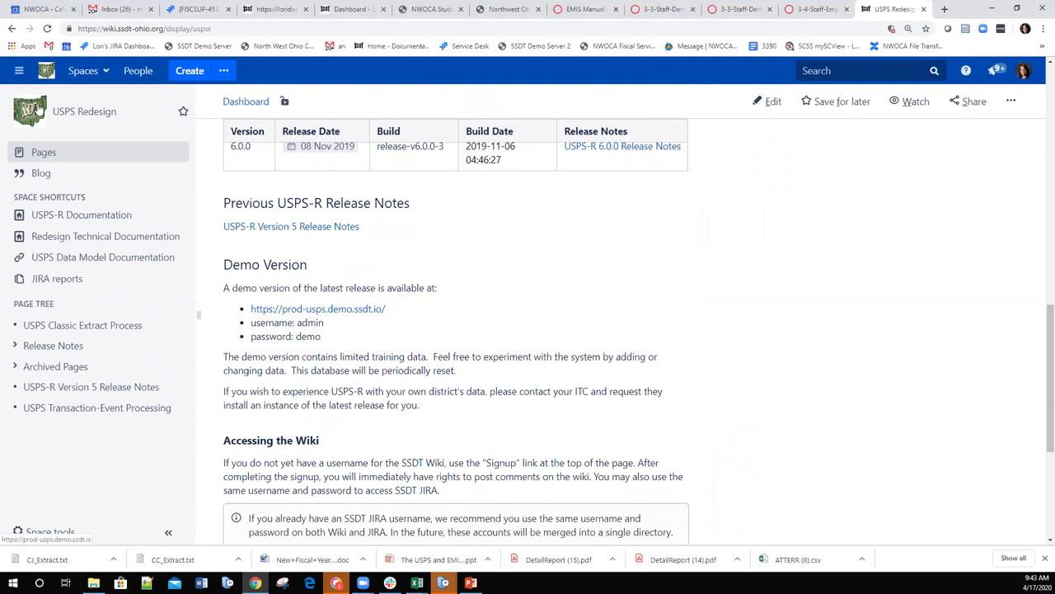
pyautogui.click(11, 30)
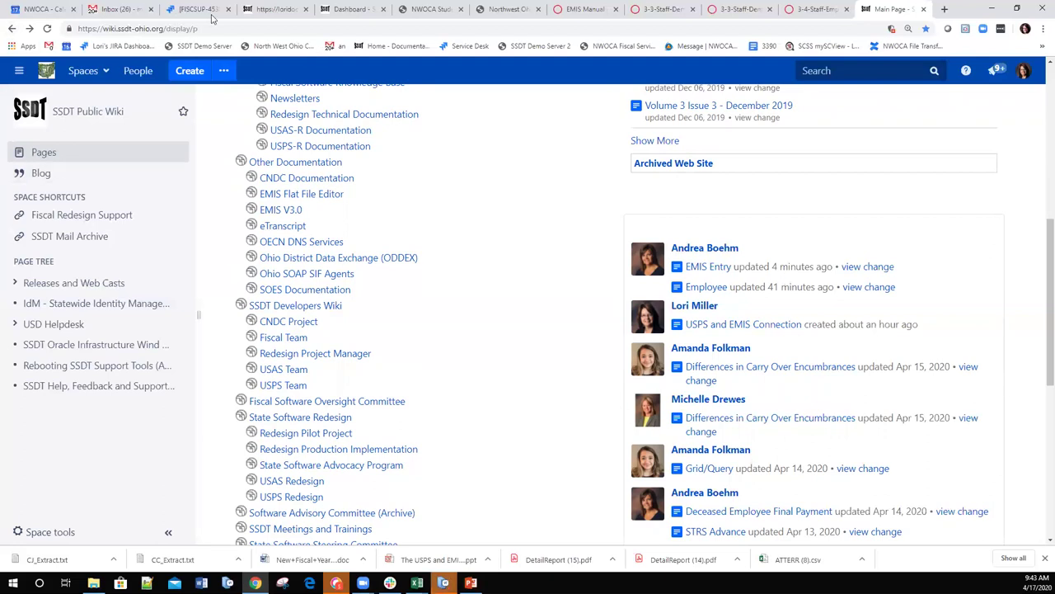
# Step: Switch to the USPS demo Employees grid and clear the Long Term Illness filter
pyautogui.click(279, 10)
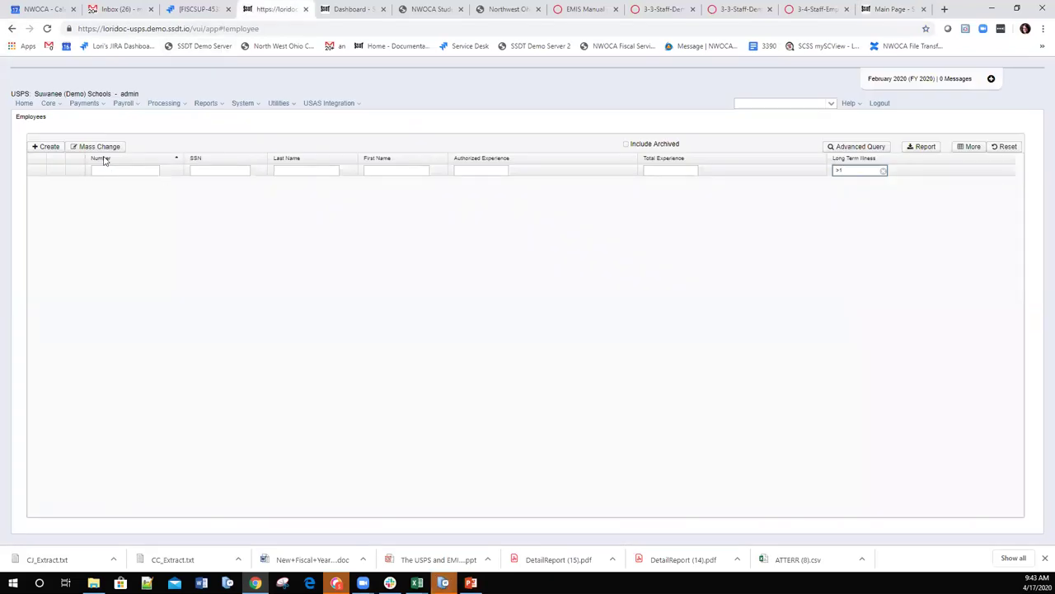
pyautogui.click(882, 171)
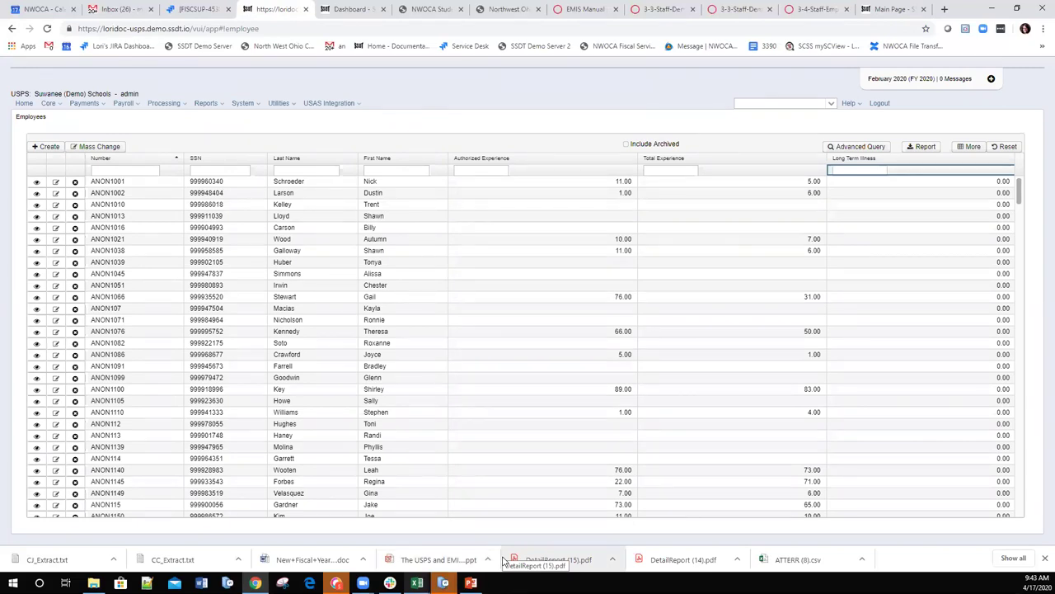
pyautogui.moveTo(505, 561); pyautogui.dragTo(506, 562)
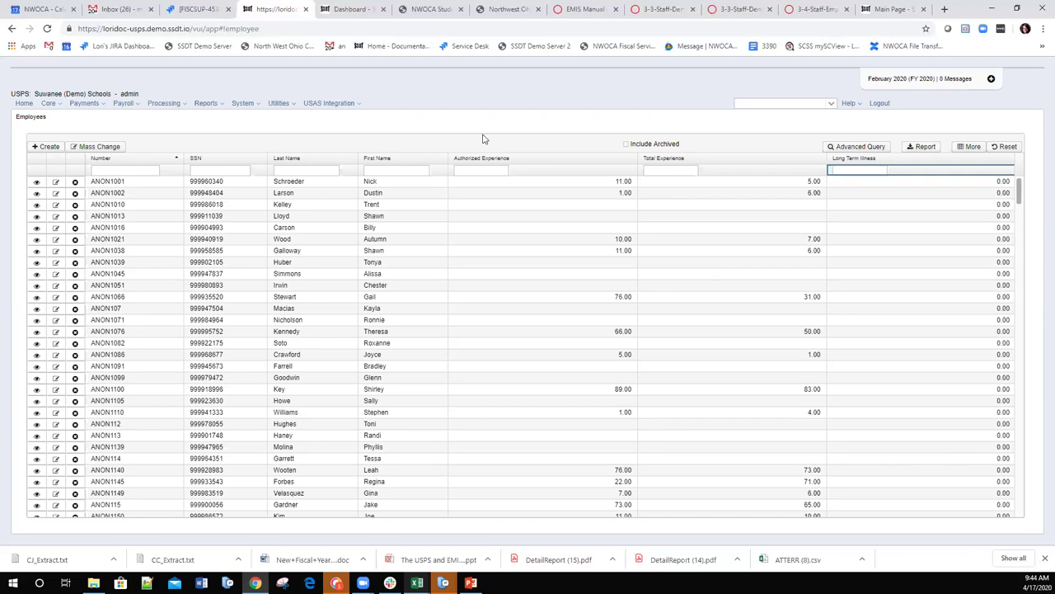
# Step: Filter the Employees grid for Authorized Experience >1 and Total Experience >1
pyautogui.click(483, 171)
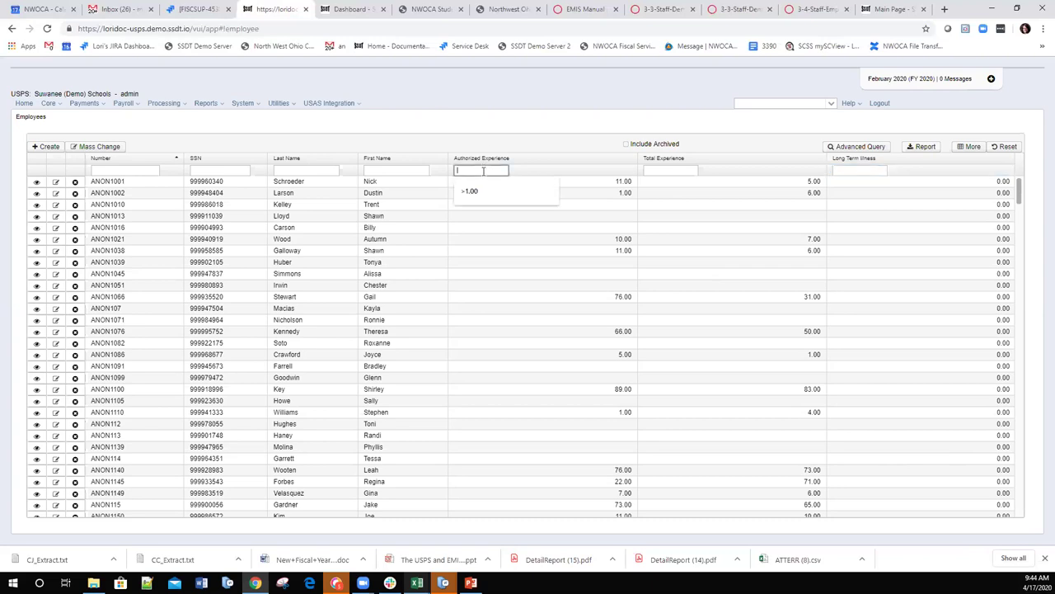
pyautogui.write('>1')
pyautogui.click(670, 170)
pyautogui.write('>')
pyautogui.press('BackSpace')
pyautogui.write('1')
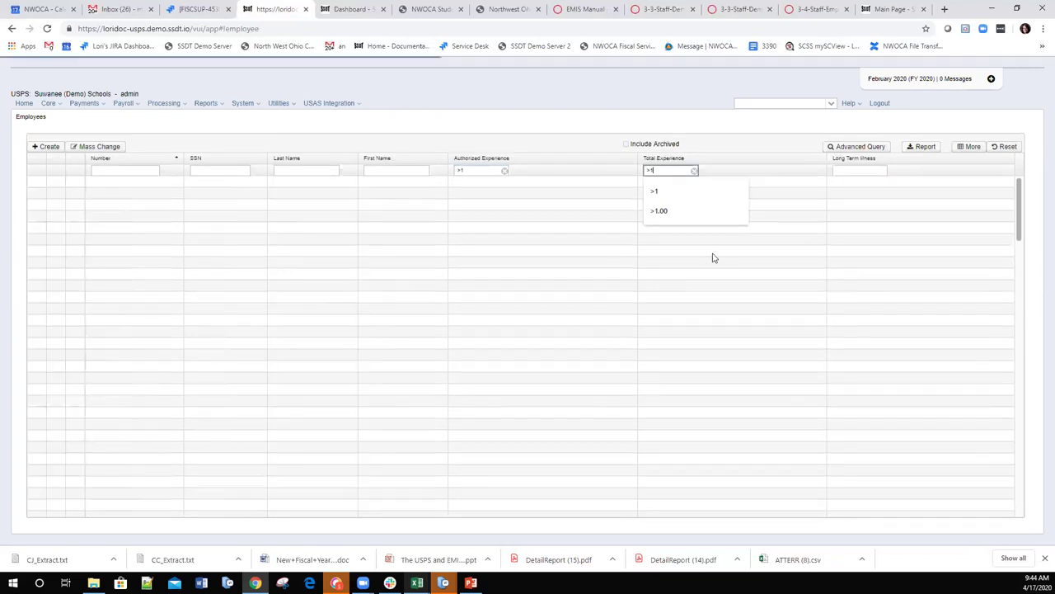
pyautogui.click(694, 172)
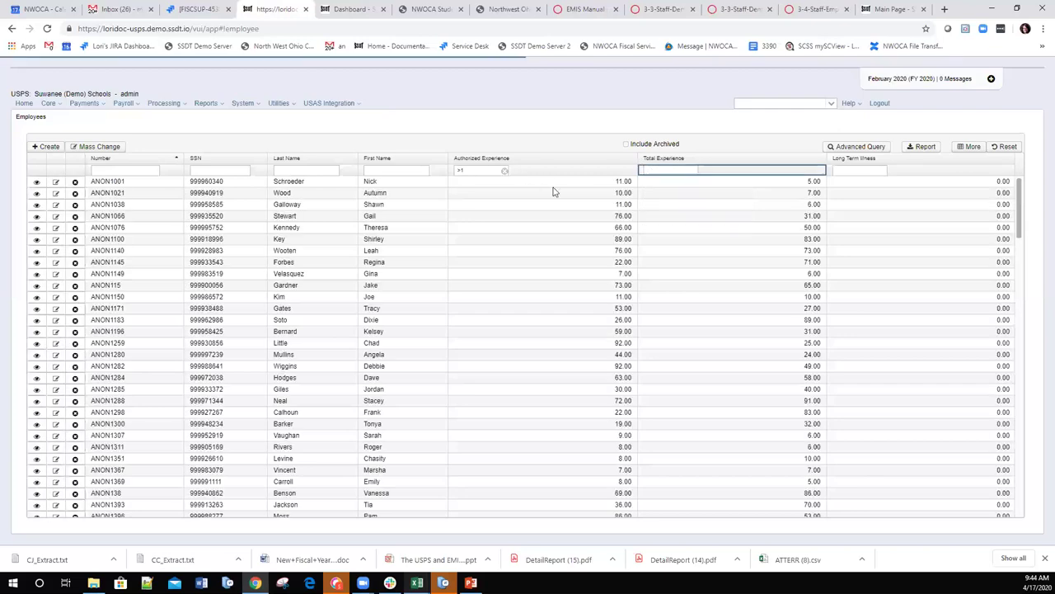
pyautogui.click(667, 170)
pyautogui.write('>1')
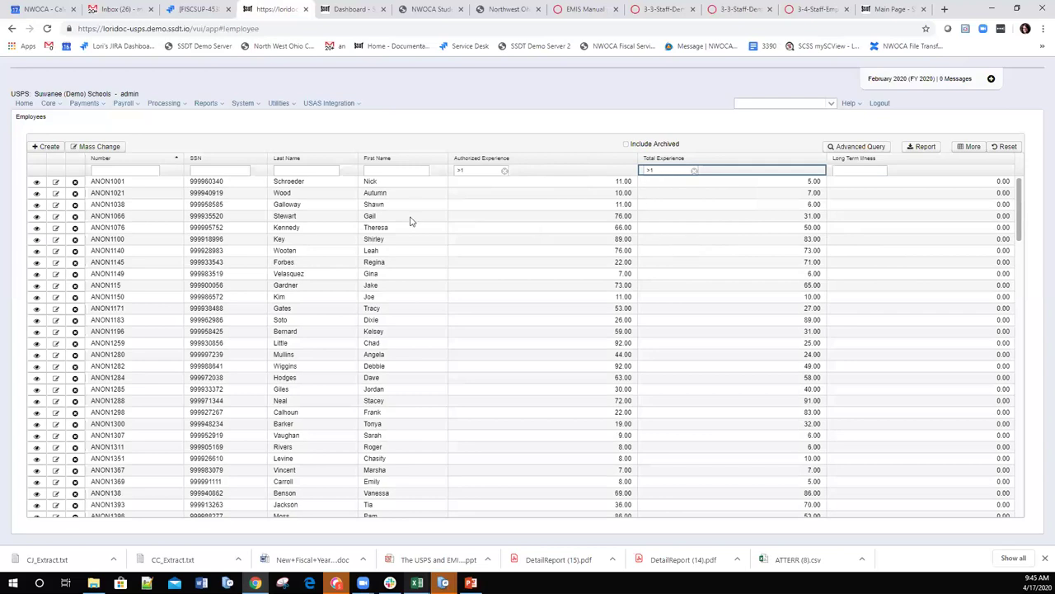
# Step: Start a mass change on the filtered employees, load the Increment Experience definition and show its script in maintenance mode
pyautogui.click(95, 148)
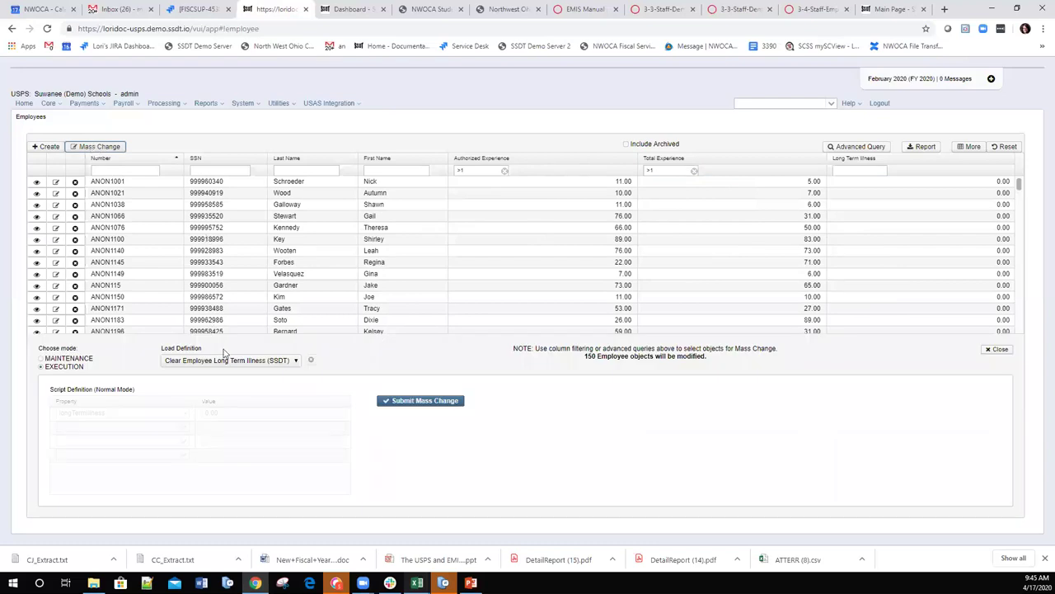
pyautogui.click(296, 361)
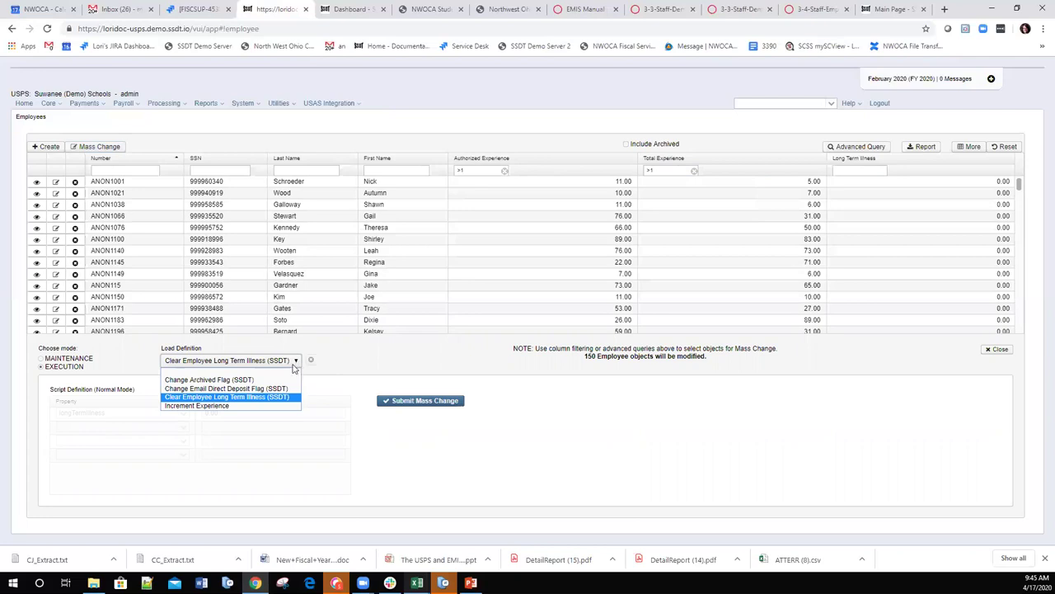
pyautogui.click(212, 406)
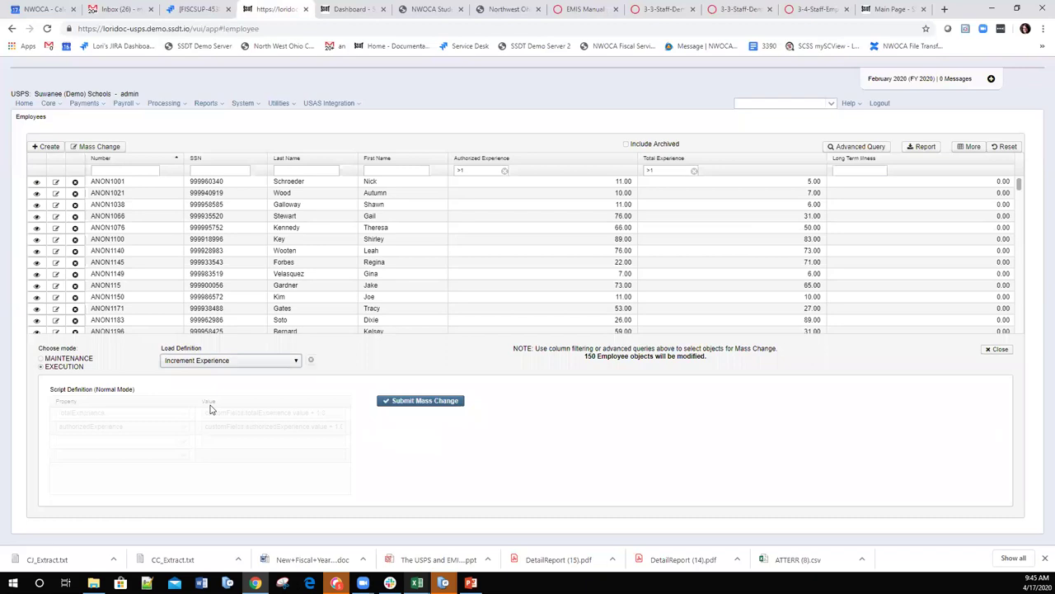
pyautogui.click(46, 360)
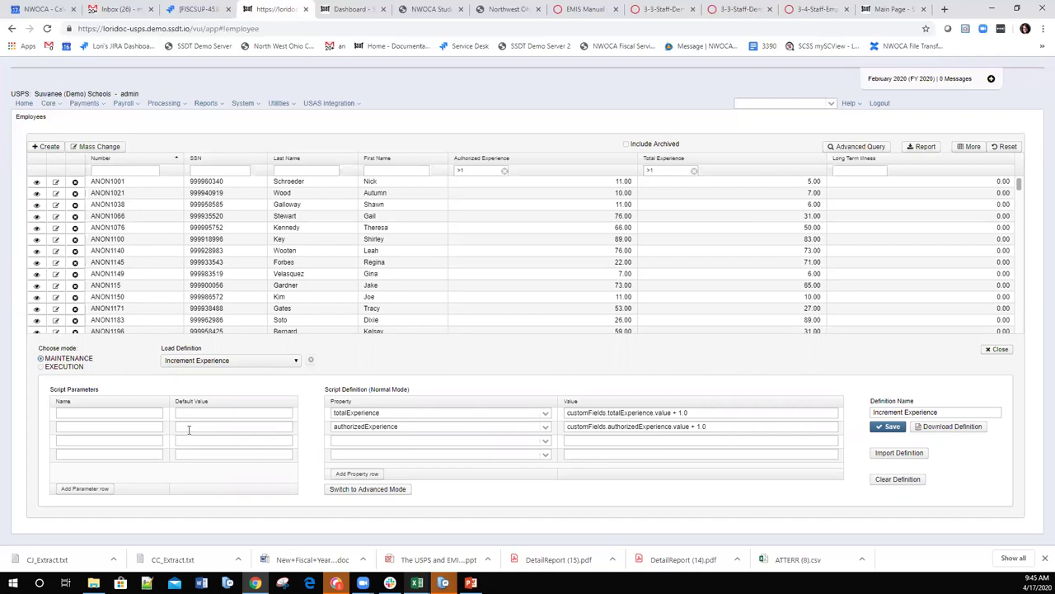
# Step: Execute the Increment Experience mass change on the filtered employees and close the mass change area
pyautogui.click(40, 366)
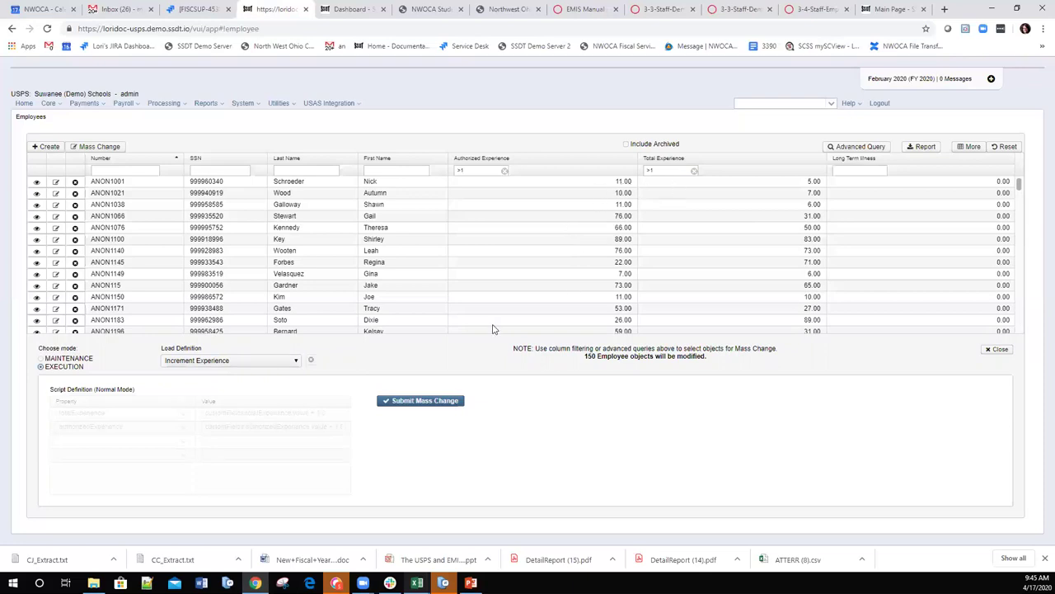
pyautogui.click(418, 402)
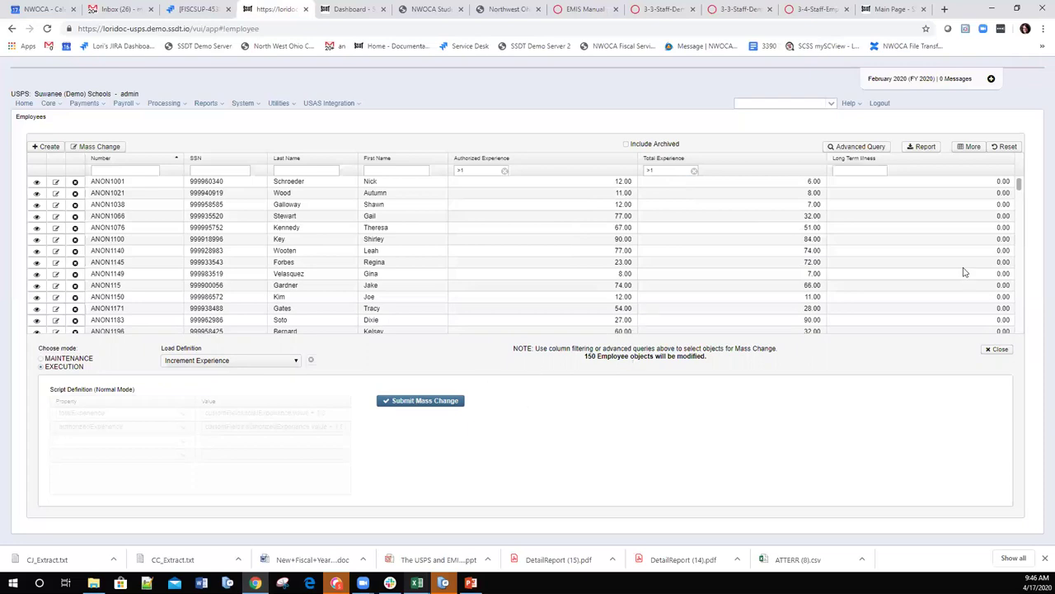
pyautogui.click(996, 349)
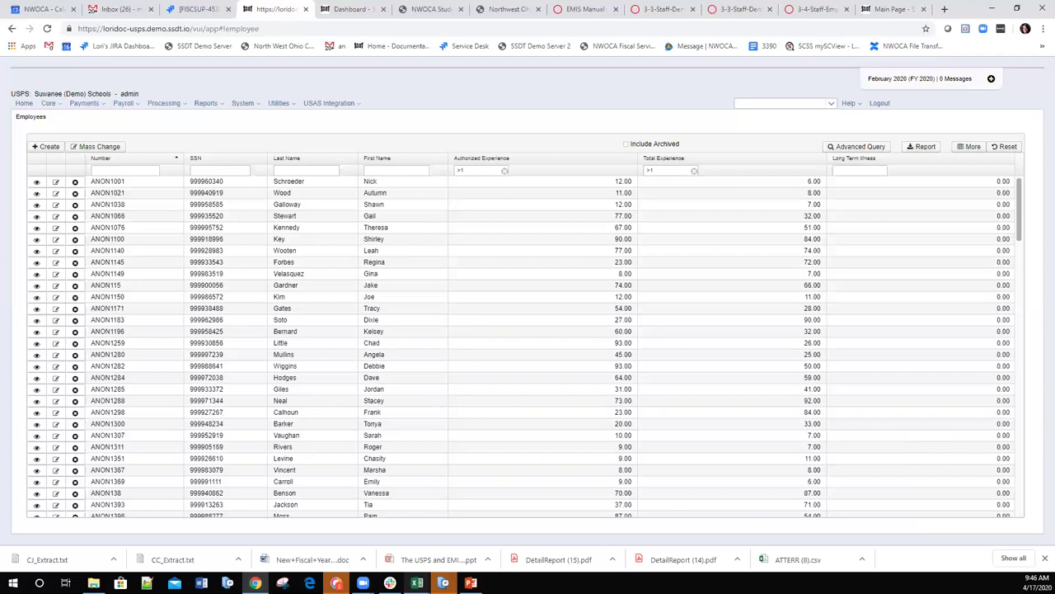
pyautogui.click(913, 149)
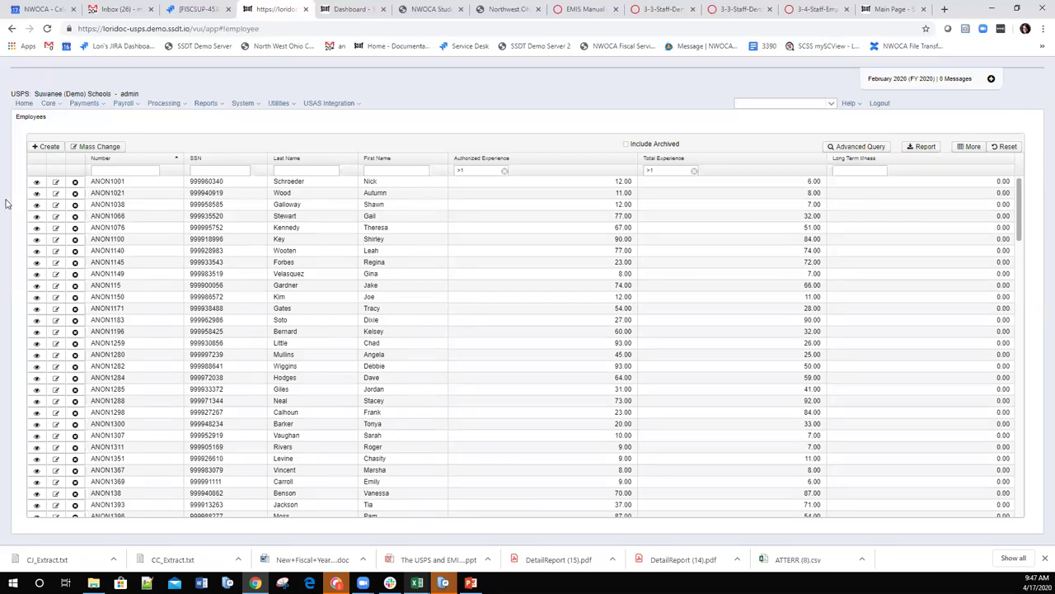
# Step: Open the Contract Compensations grid and filter it for the label 19-20
pyautogui.click(58, 104)
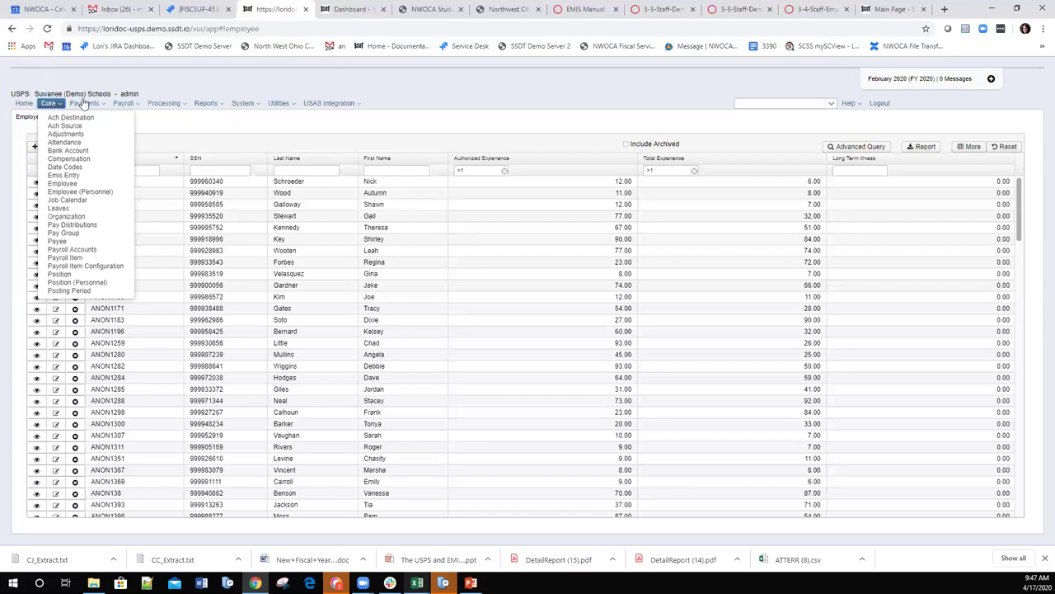
pyautogui.click(84, 103)
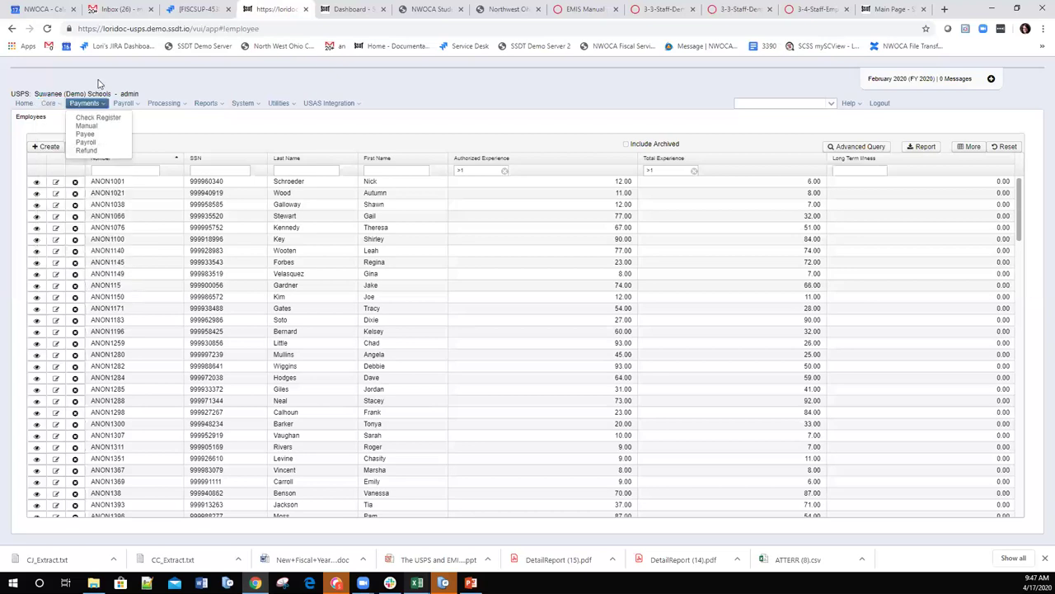
pyautogui.click(60, 103)
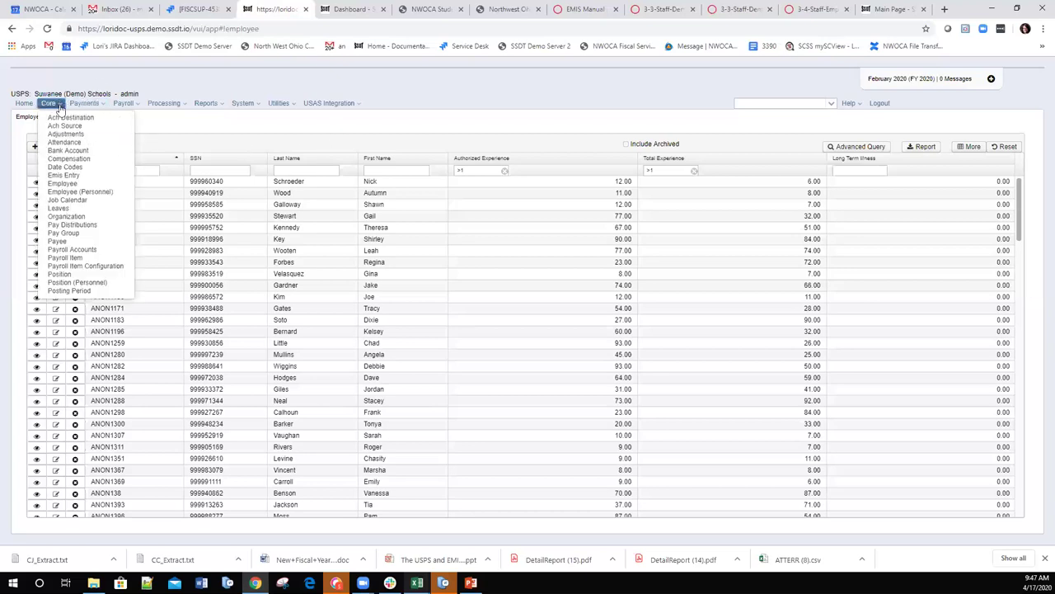
pyautogui.click(59, 158)
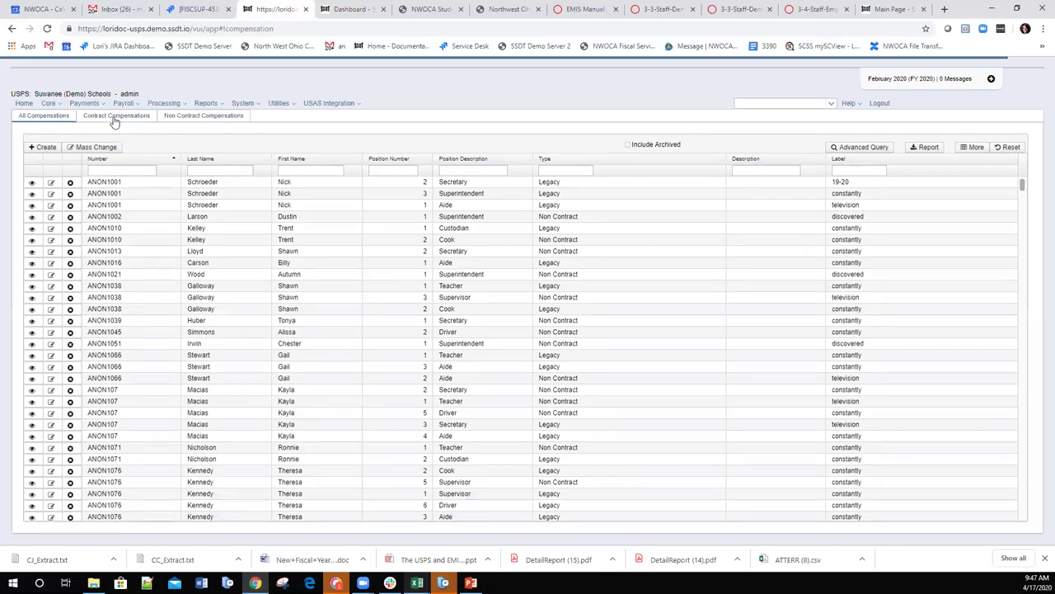
pyautogui.click(114, 119)
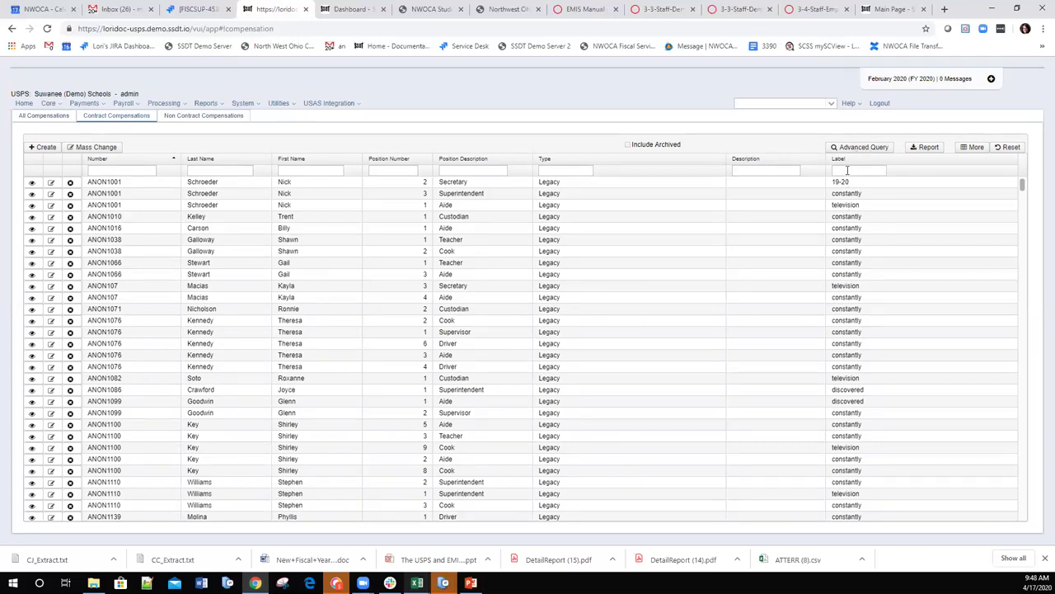
pyautogui.click(846, 170)
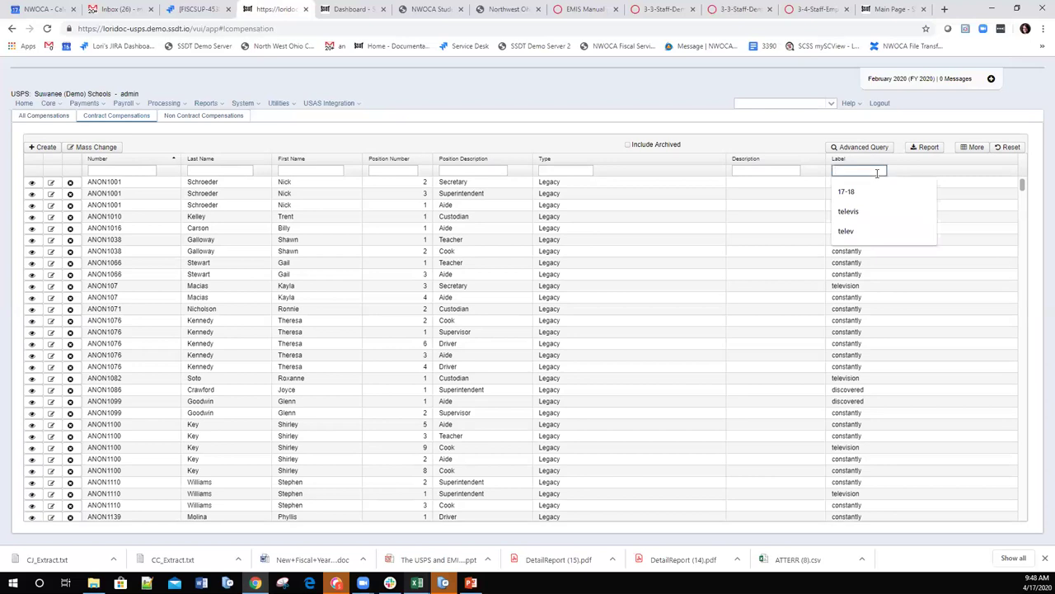
pyautogui.write('19-20')
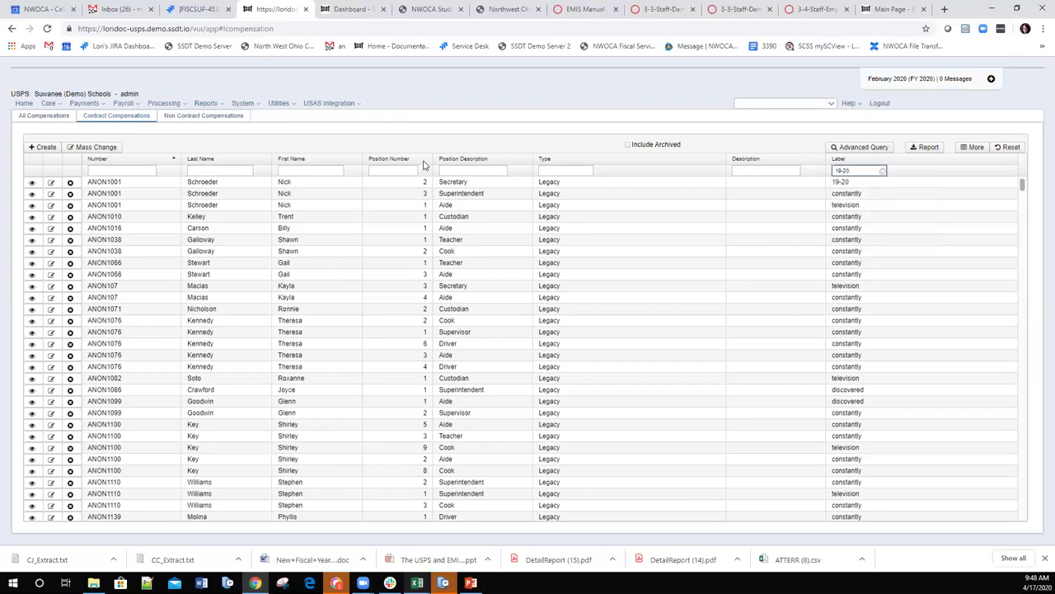
# Step: Edit the 19-20 Secretary compensation to be Reportable to EMIS, save it and close the record
pyautogui.click(50, 183)
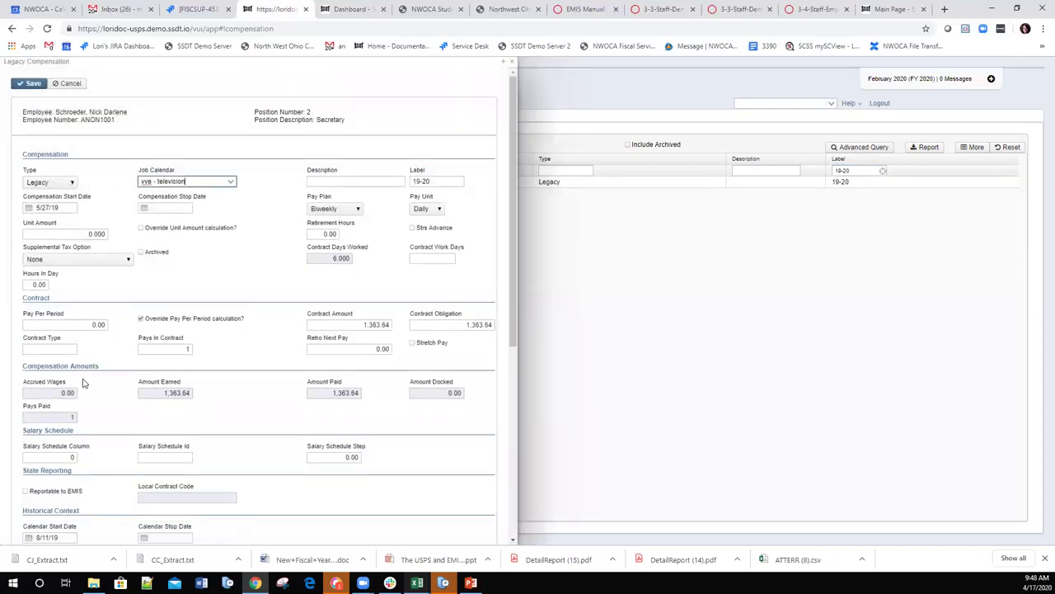
pyautogui.click(25, 491)
pyautogui.click(31, 83)
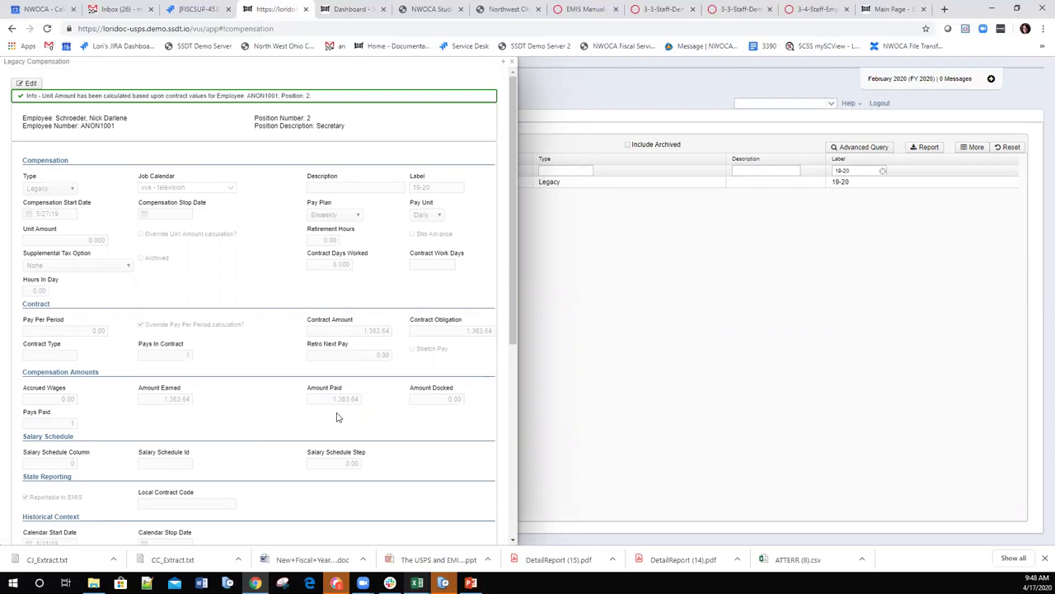
pyautogui.click(513, 65)
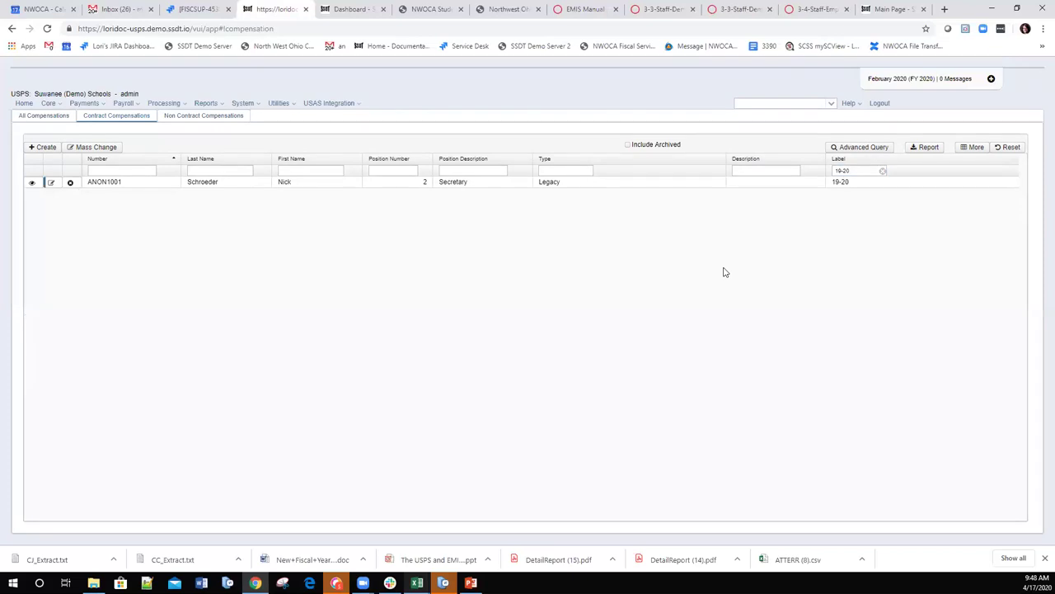
# Step: Start a mass change on the filtered contract compensations and load the EMIS=F definition
pyautogui.click(93, 150)
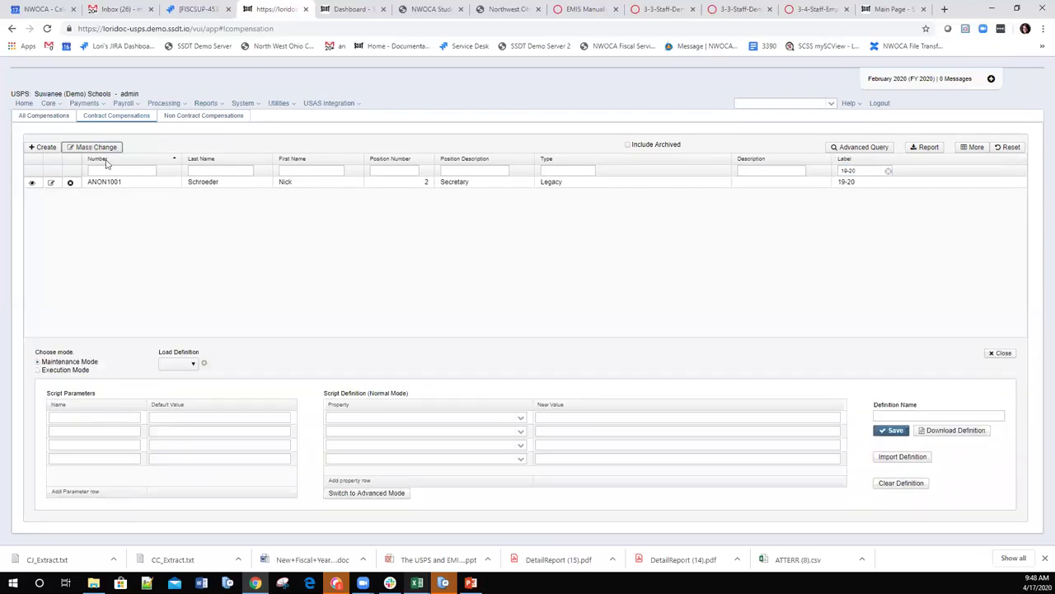
pyautogui.click(190, 365)
pyautogui.click(173, 384)
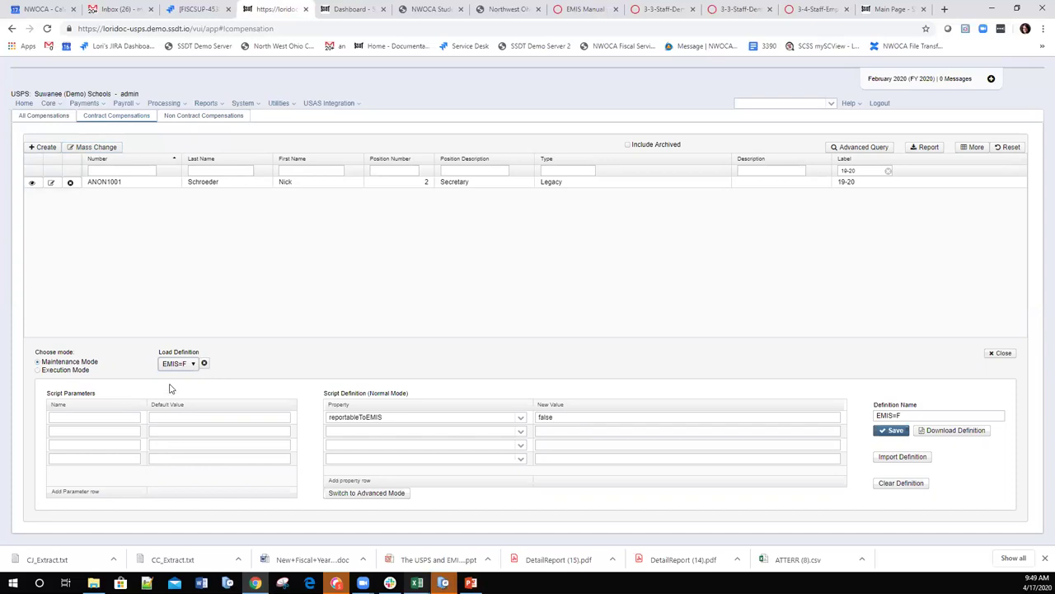
# Step: Execute the EMIS=F mass change on the filtered contract compensation and check the record's Reportable to EMIS flag
pyautogui.click(36, 370)
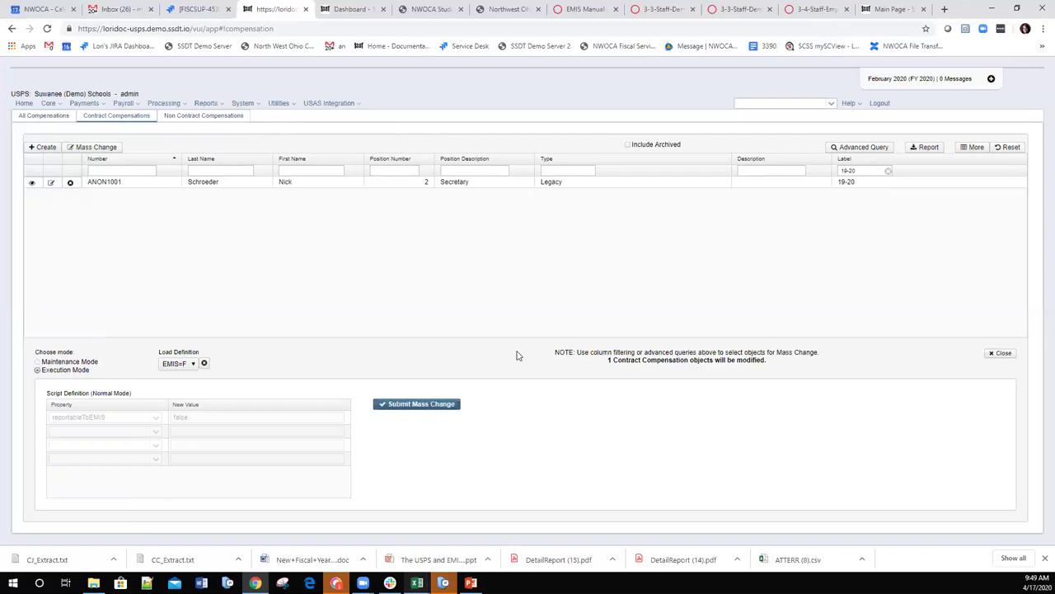
pyautogui.click(389, 404)
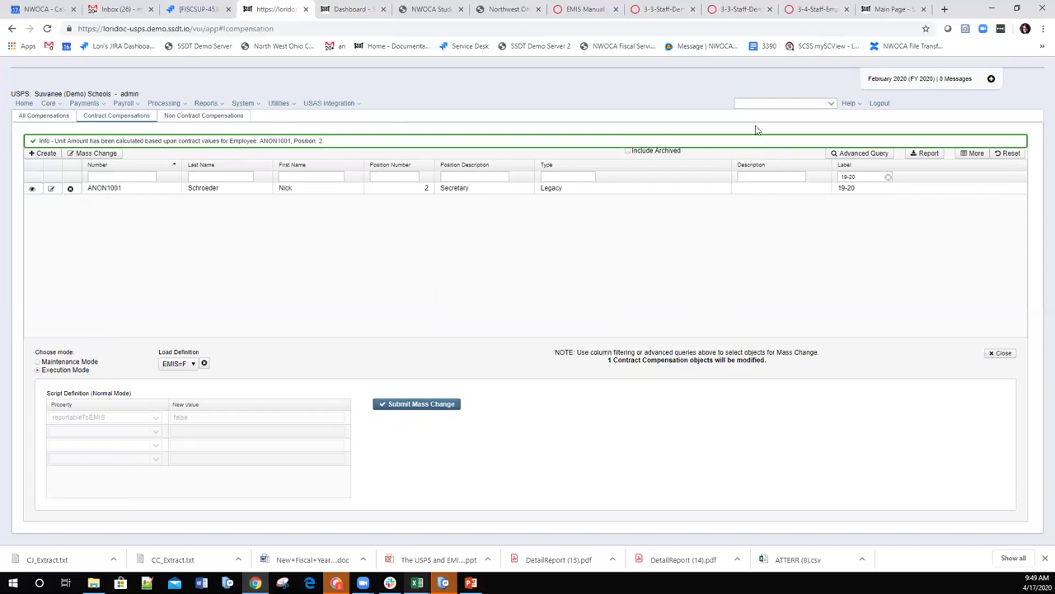
pyautogui.click(50, 191)
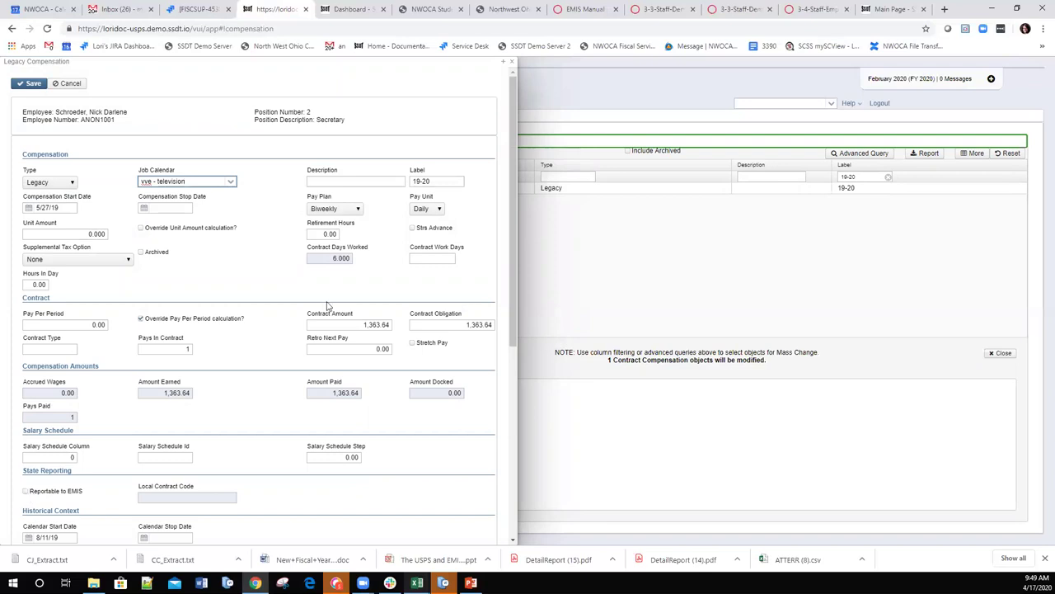
pyautogui.click(511, 62)
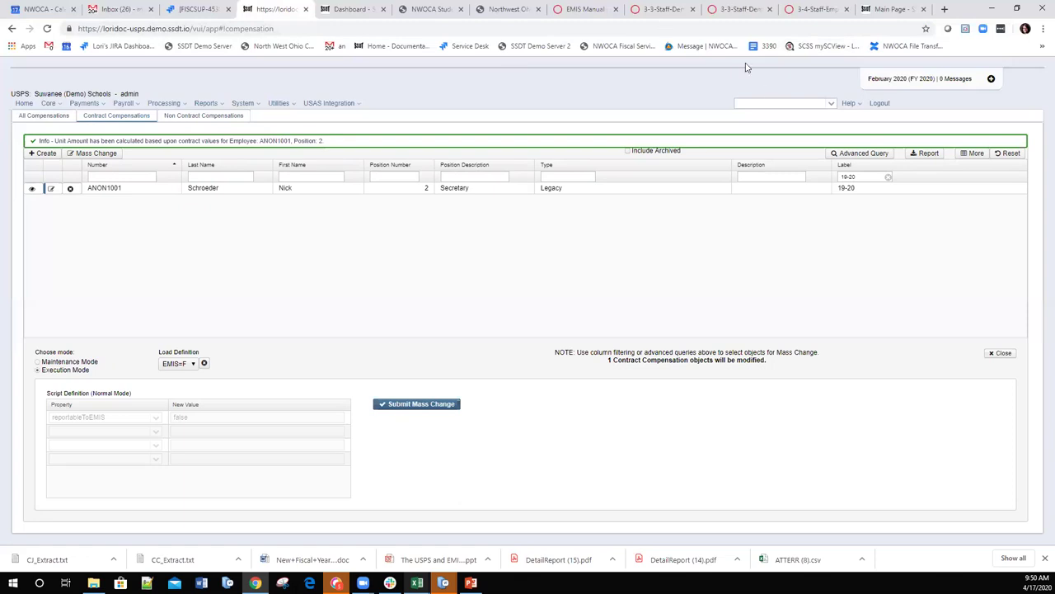
# Step: Open the first employee's Aide position from the Positions grid and examine its Staff Employment contract amount, work days, hours and FTE fields
pyautogui.click(48, 104)
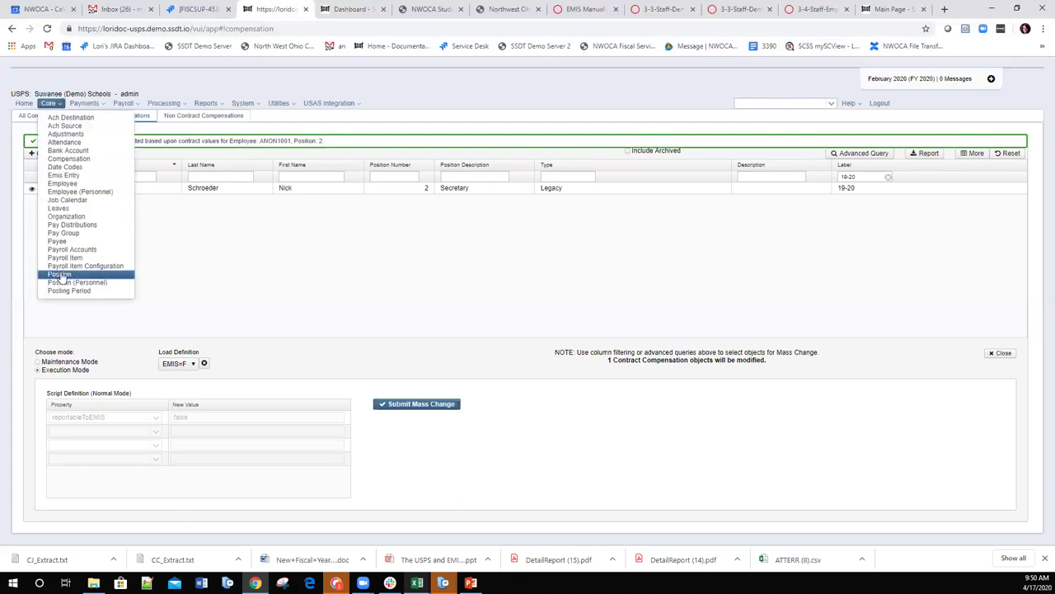
pyautogui.click(60, 275)
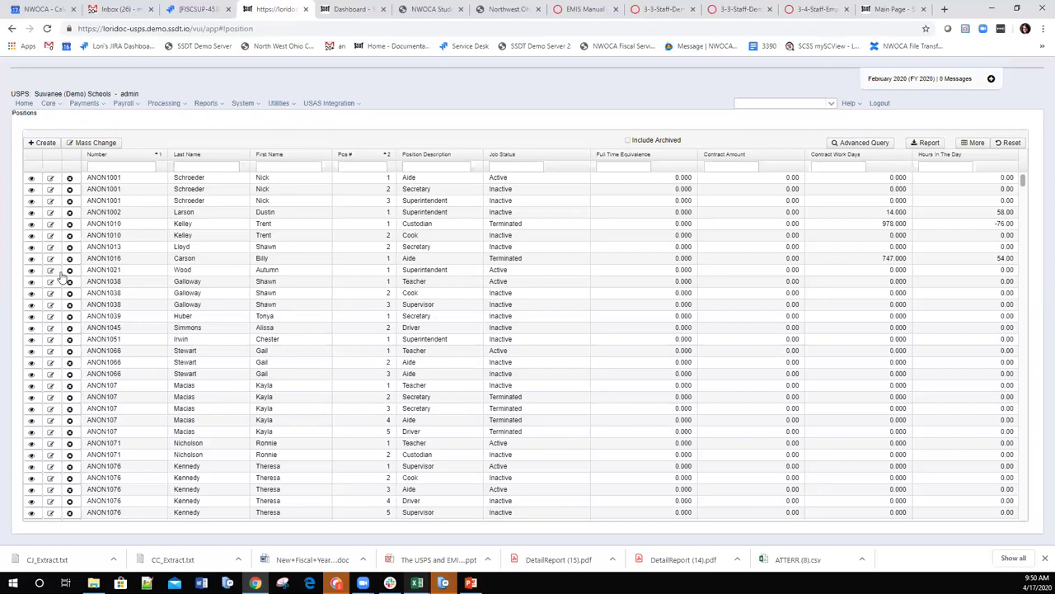
pyautogui.click(51, 179)
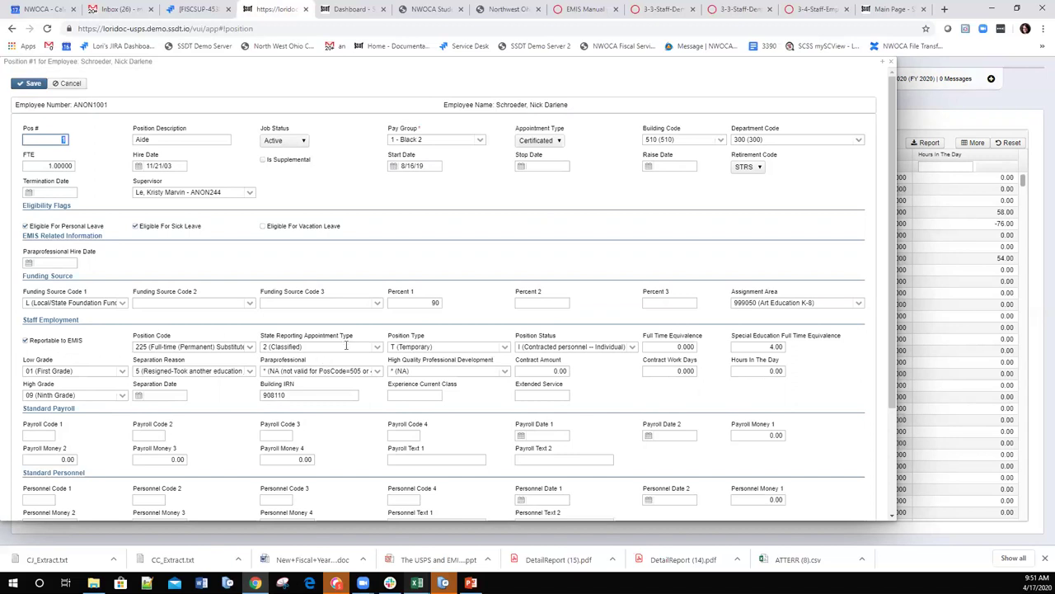
pyautogui.click(534, 373)
pyautogui.click(673, 371)
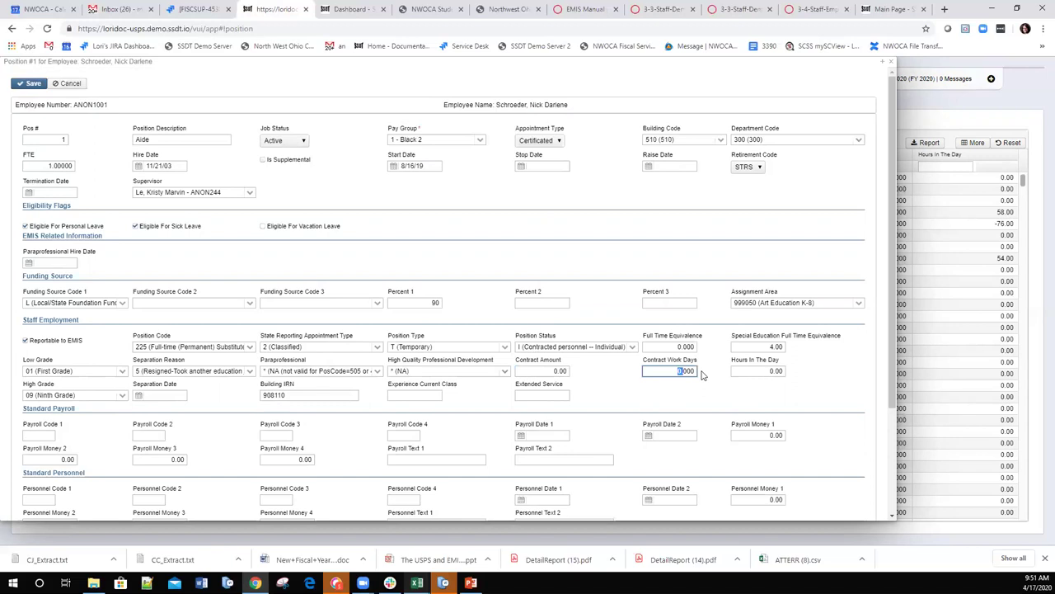
pyautogui.press('Tab')
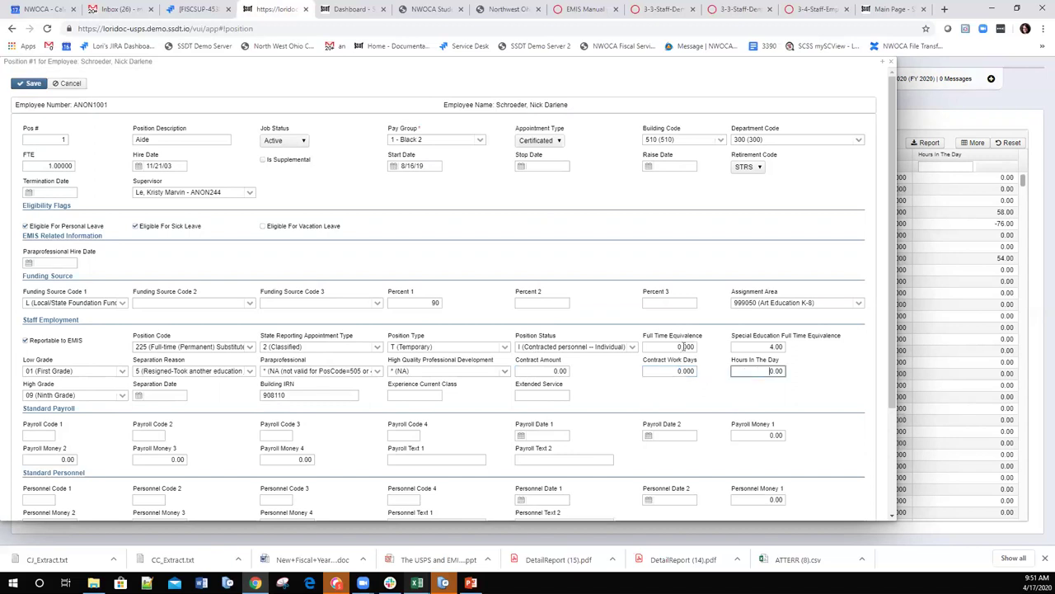
pyautogui.click(684, 347)
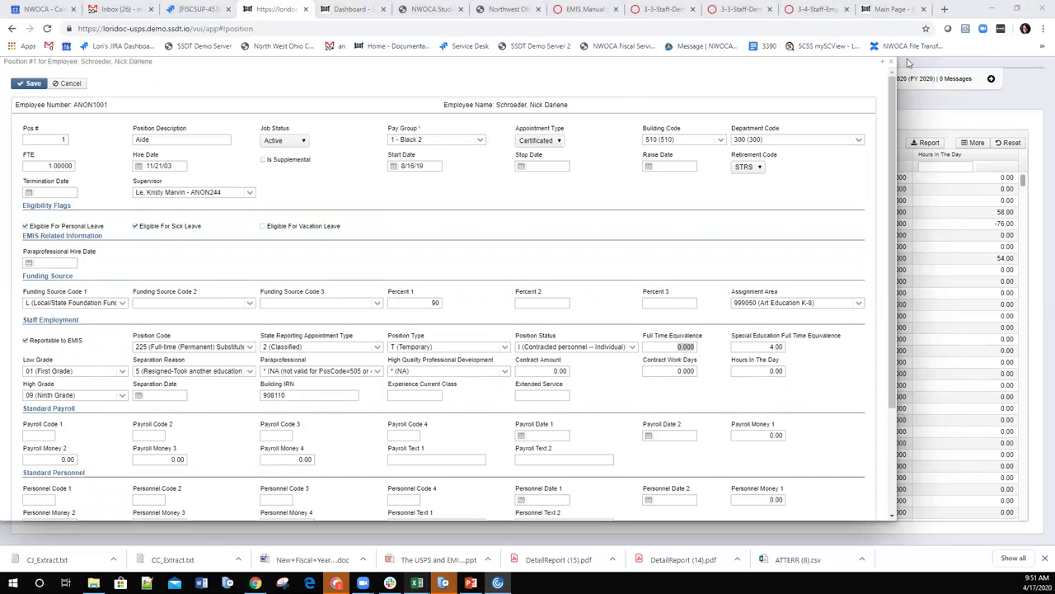
pyautogui.click(240, 207)
pyautogui.press('Escape')
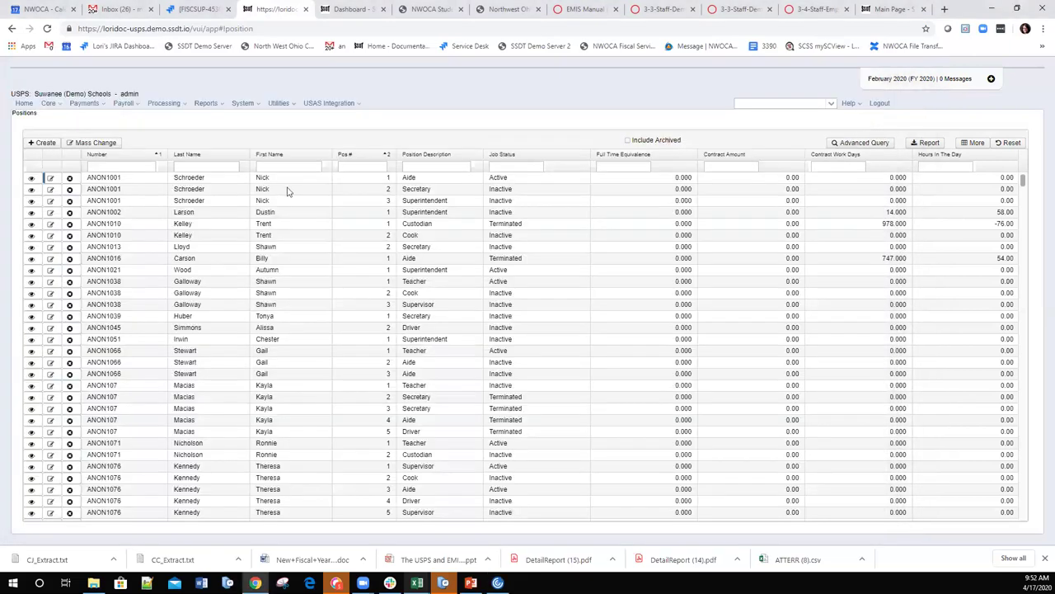
# Step: Filter the Positions grid by the start of the employee's last name and first name
pyautogui.click(205, 165)
pyautogui.write('kel')
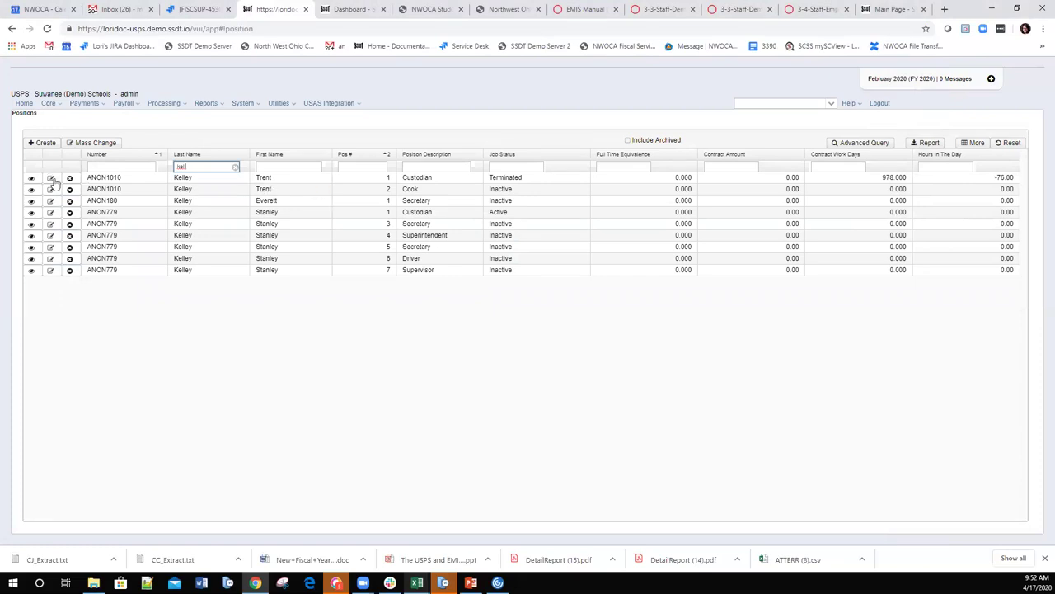
pyautogui.click(281, 165)
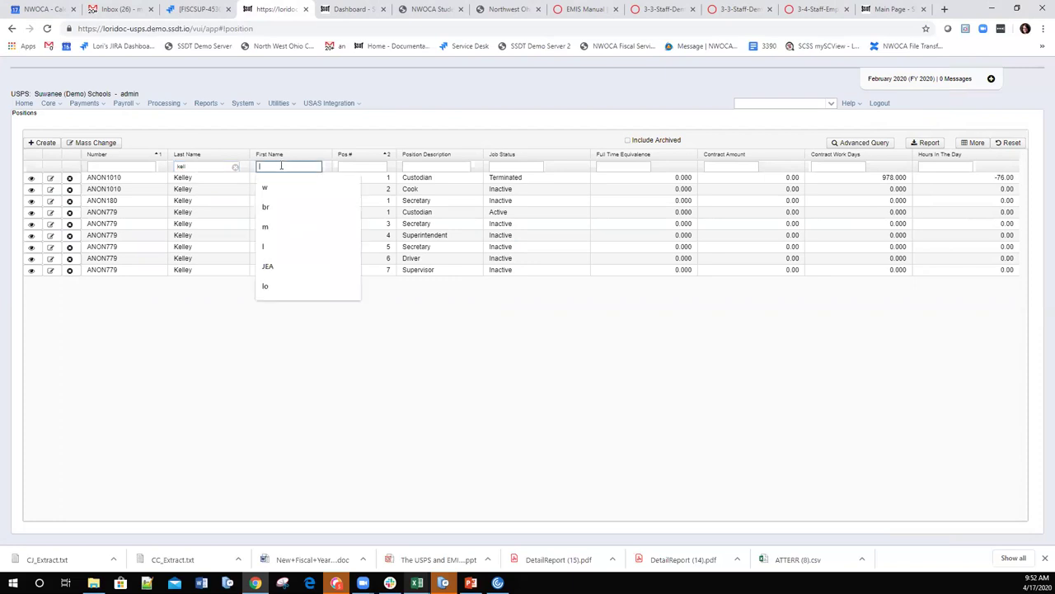
pyautogui.write('t')
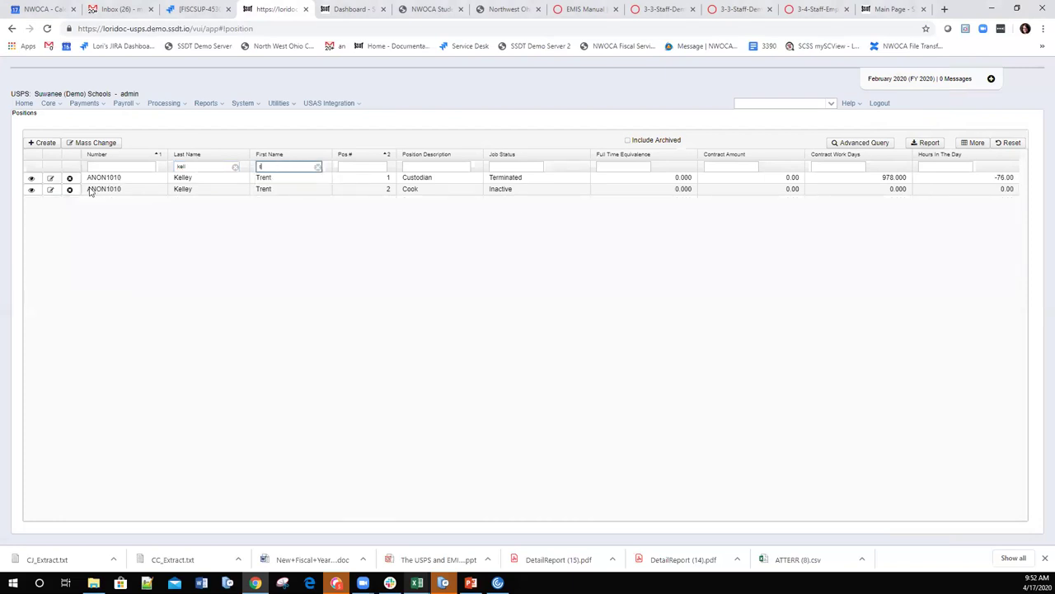
# Step: Edit the filtered employee's Custodian position to a Contract Amount of 50,000 and a Full Time Equivalence of 1, and save it
pyautogui.click(52, 179)
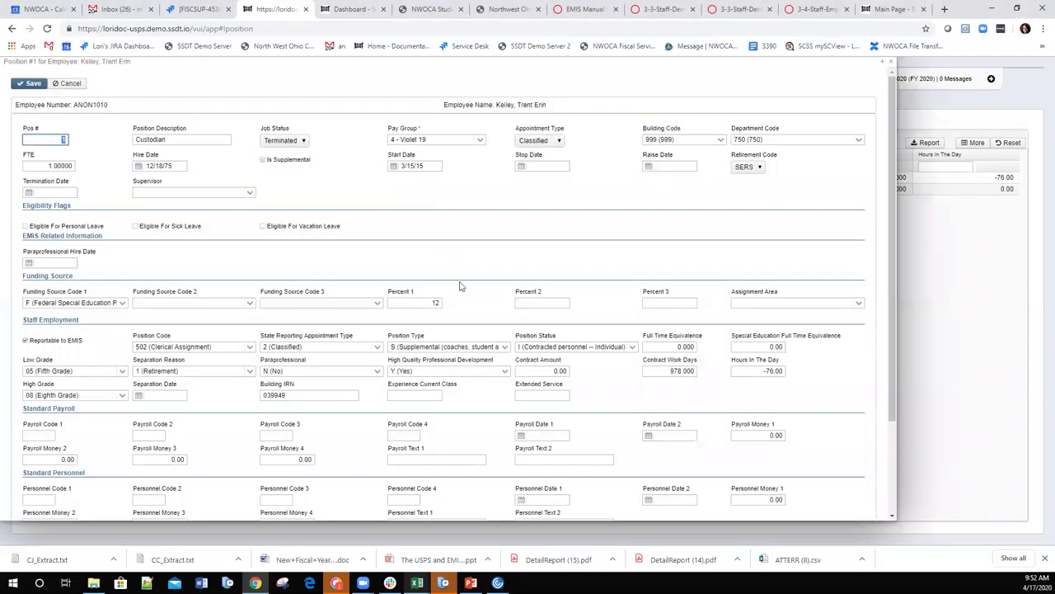
pyautogui.scroll(-3, 486, 319)
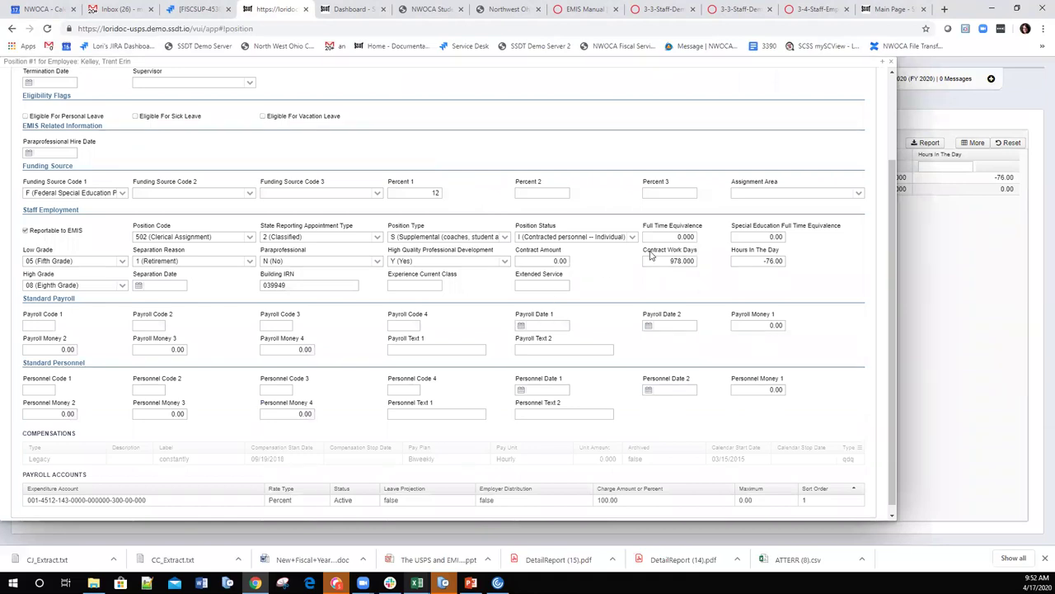
pyautogui.click(542, 261)
pyautogui.write('50000')
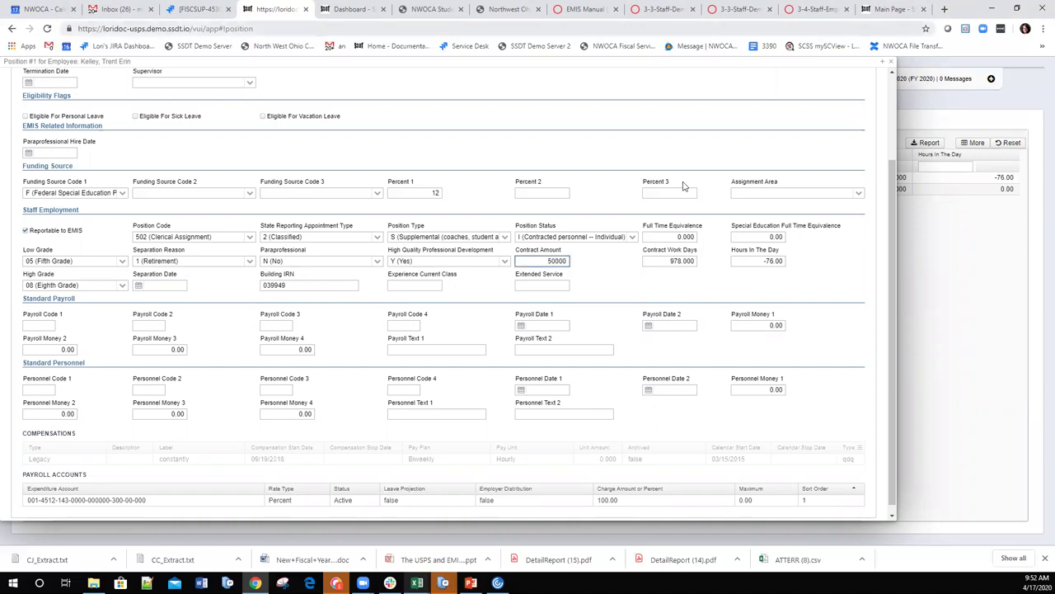
pyautogui.write(',000')
pyautogui.click(695, 237)
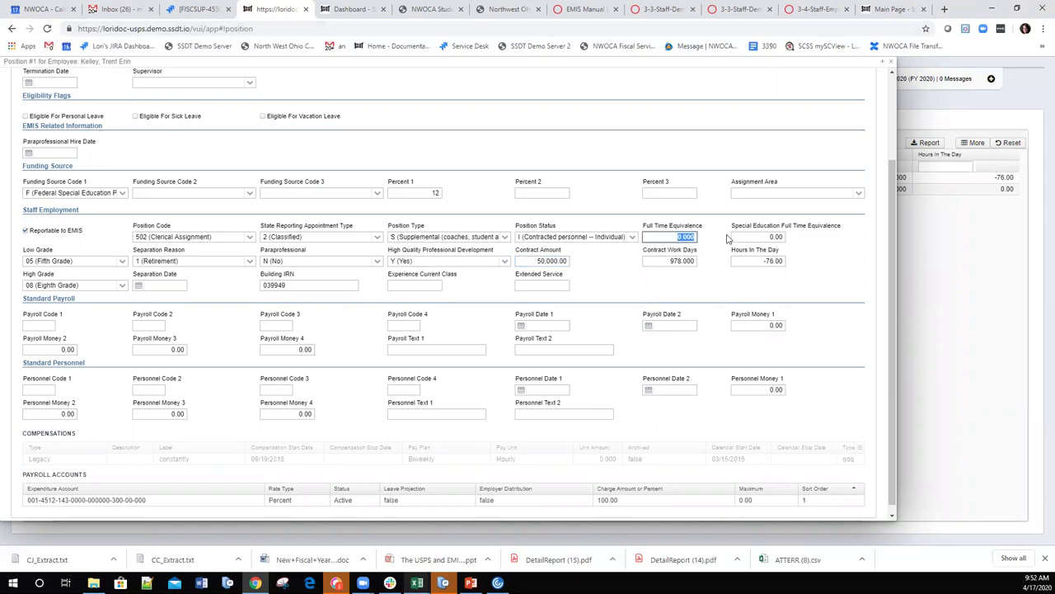
pyautogui.write('1')
pyautogui.scroll(3, 41, 96)
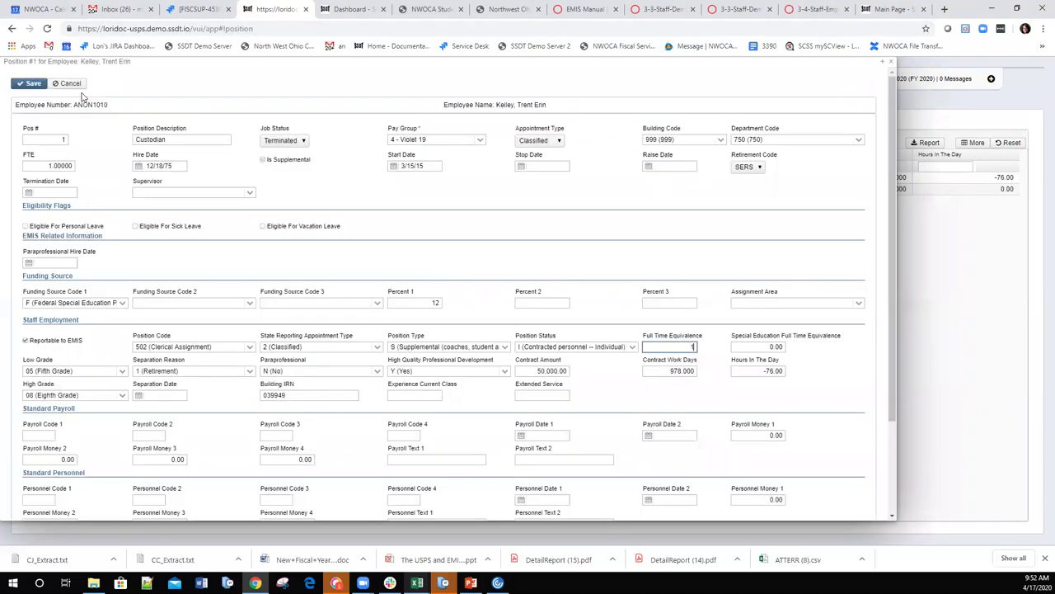
pyautogui.click(29, 84)
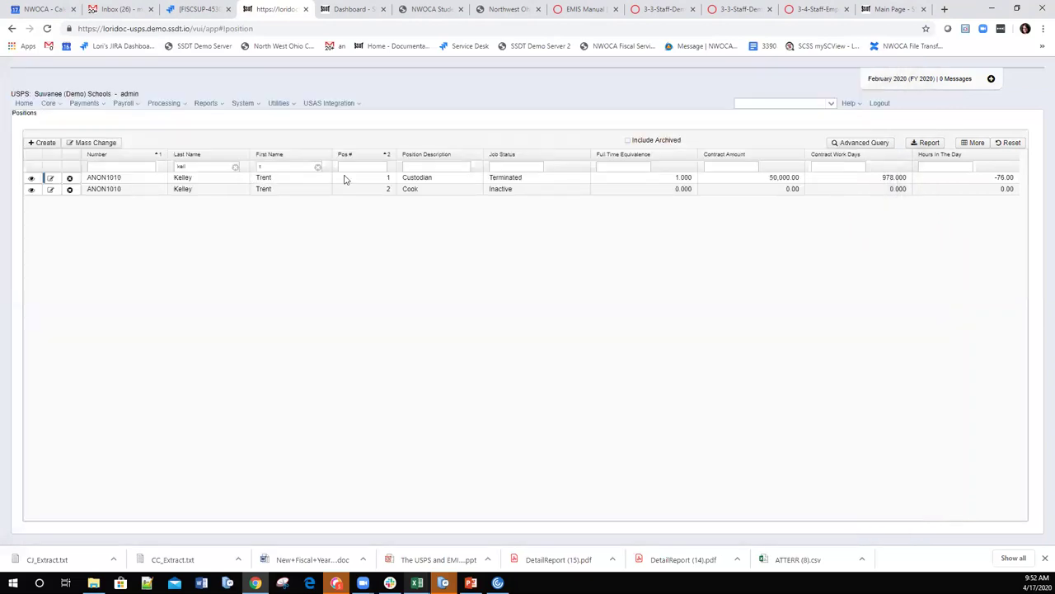
# Step: Filter the positions to Pos # =1 and load the Clear EMIS Contract Fields (SSDT) definition for a mass change
pyautogui.click(361, 167)
pyautogui.click(423, 202)
pyautogui.write('1')
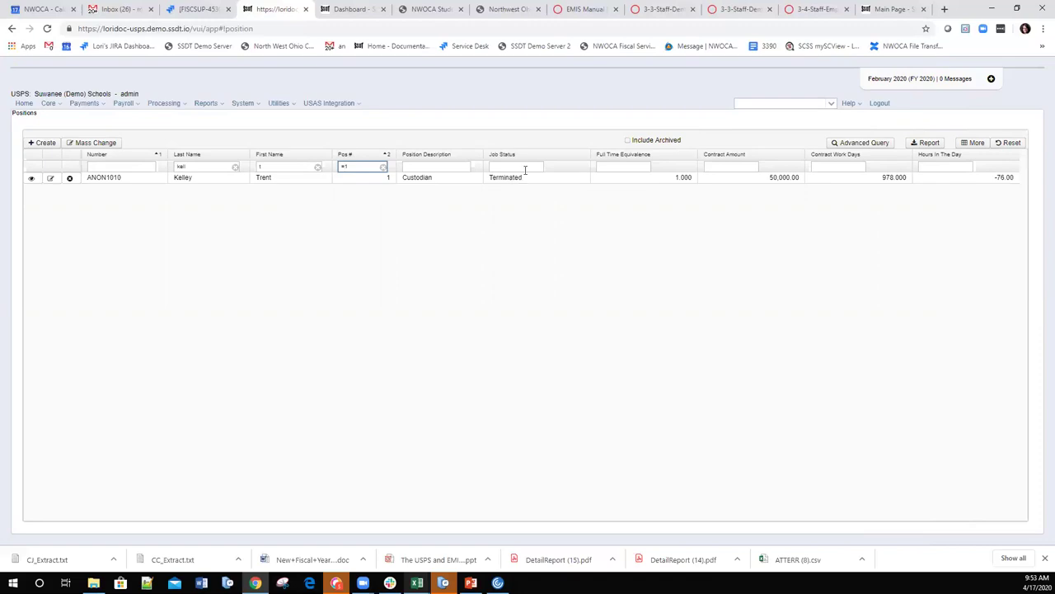
pyautogui.click(93, 145)
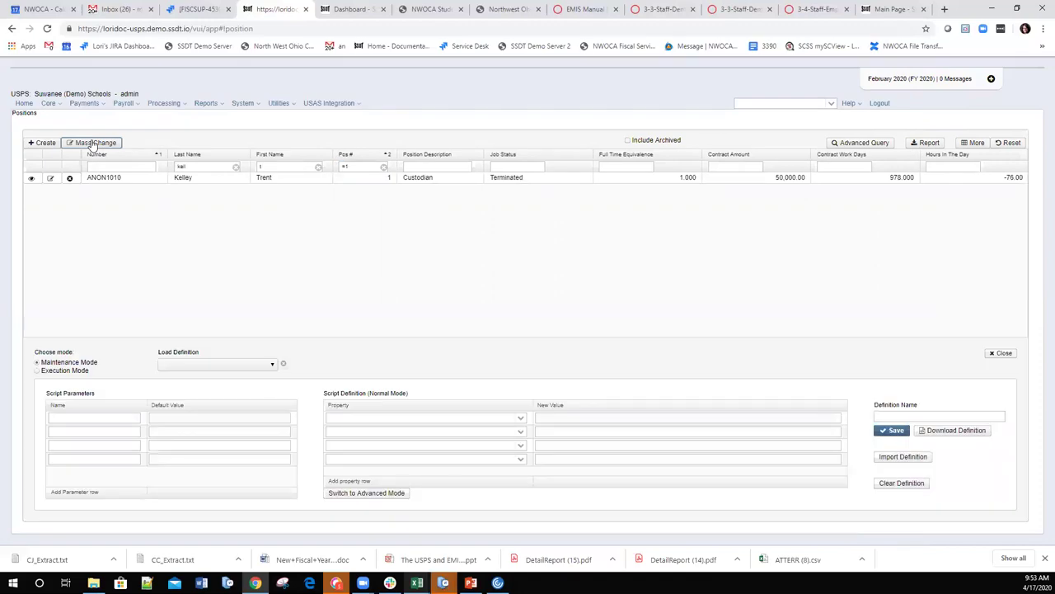
pyautogui.click(270, 365)
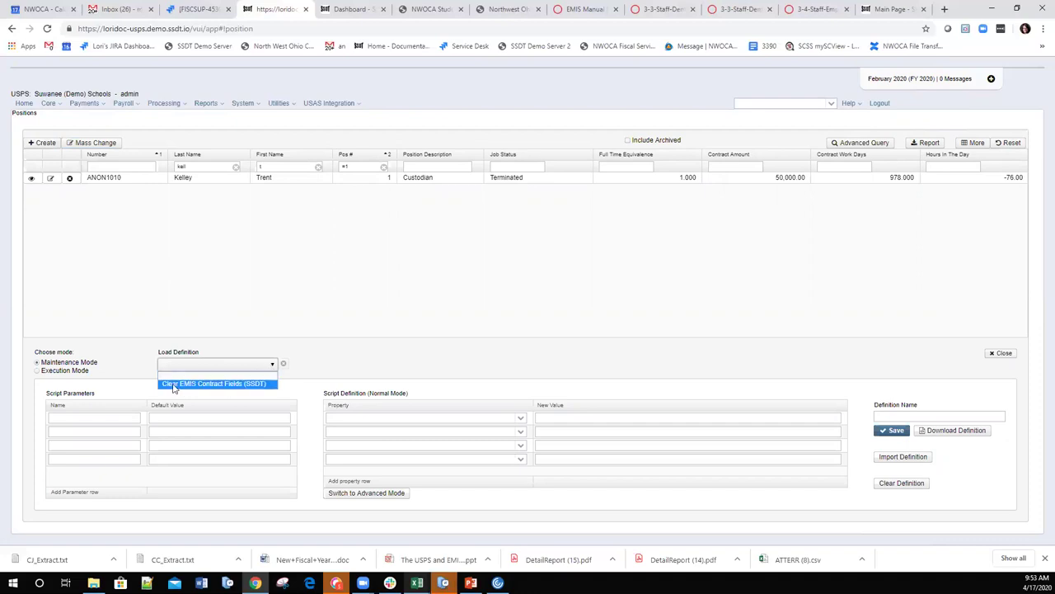
pyautogui.click(239, 385)
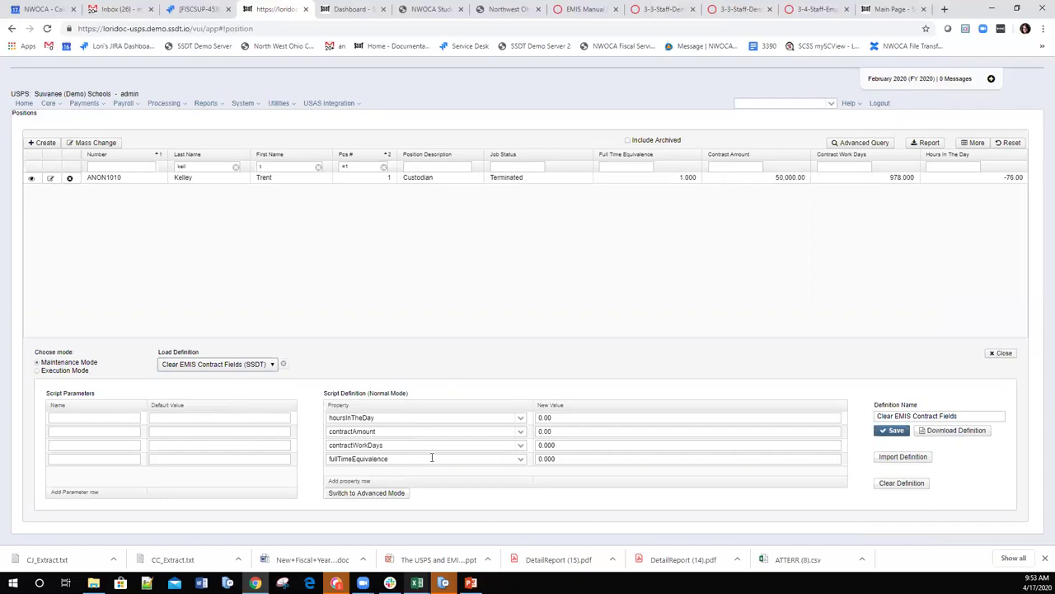
# Step: Try to clear the fullTimeEquivalence row's new value, re-enter its property and save the Clear EMIS Contract Fields definition
pyautogui.click(582, 459)
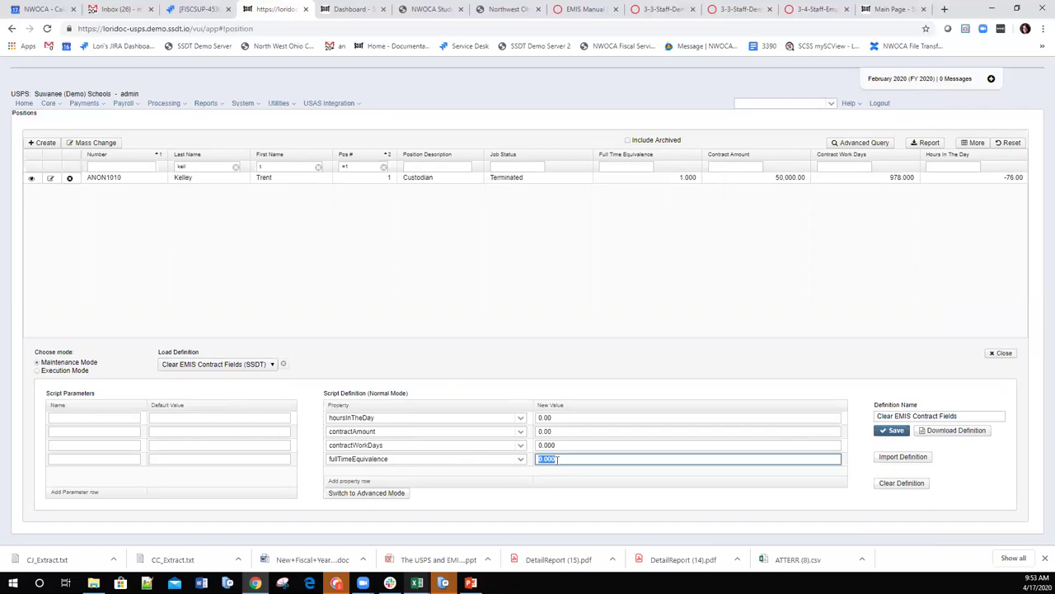
pyautogui.press('BackSpace')
pyautogui.click(382, 460)
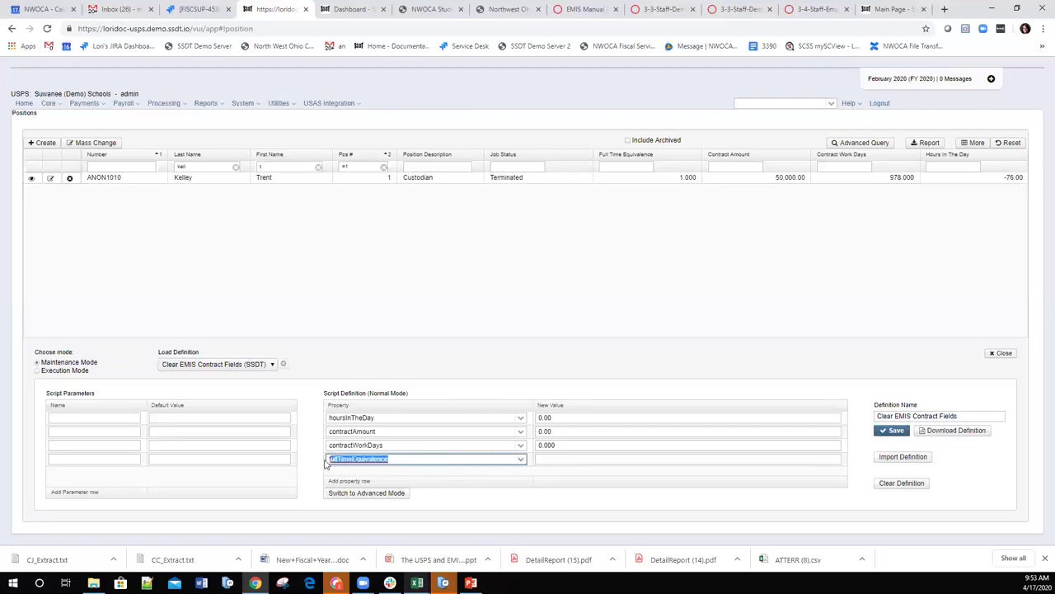
pyautogui.press('BackSpace')
pyautogui.write('f')
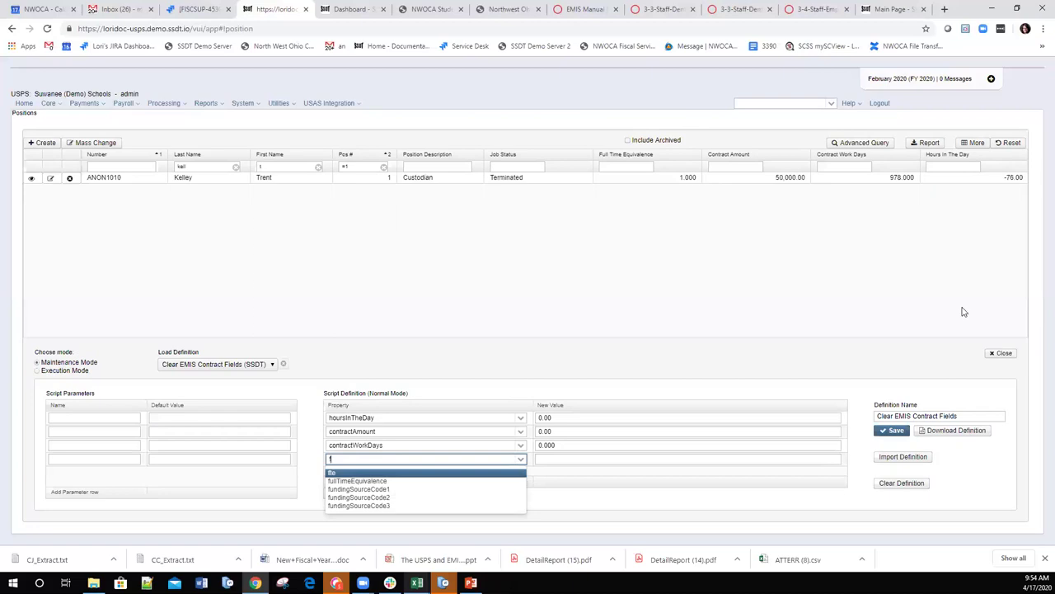
pyautogui.click(894, 432)
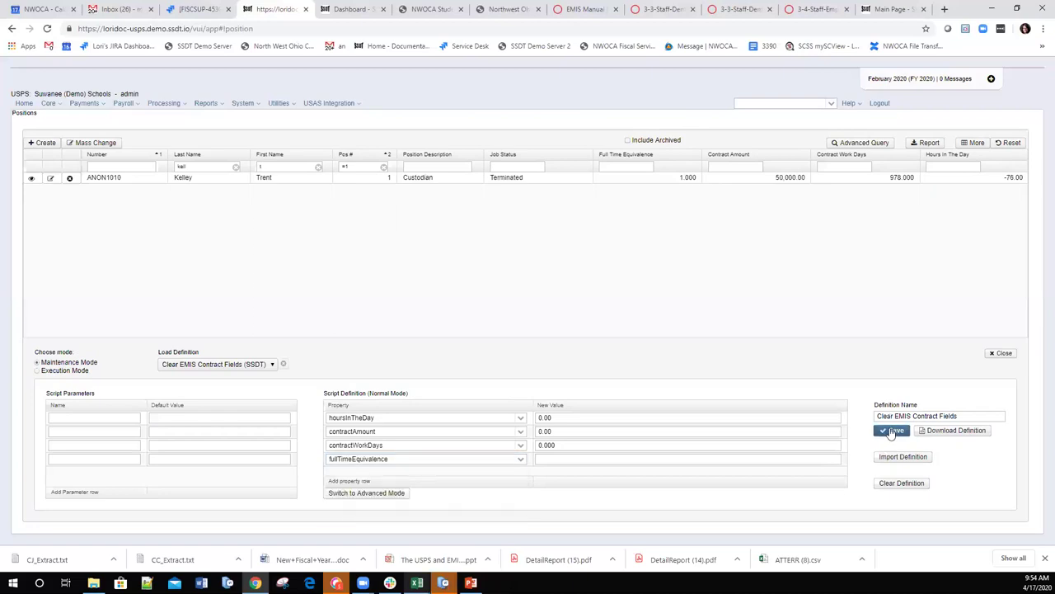
pyautogui.click(521, 464)
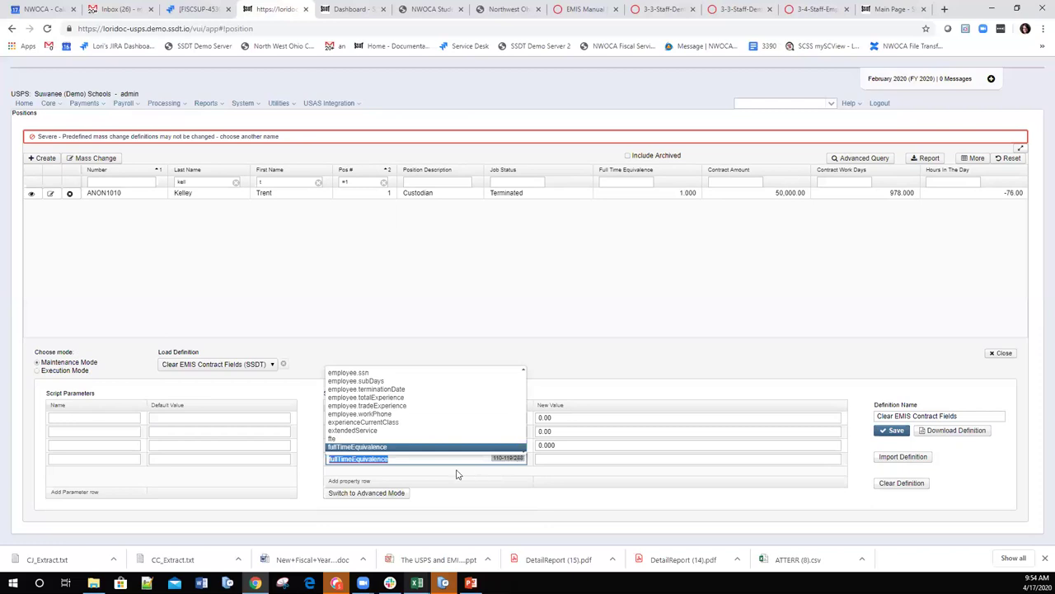
pyautogui.scroll(10, 400, 404)
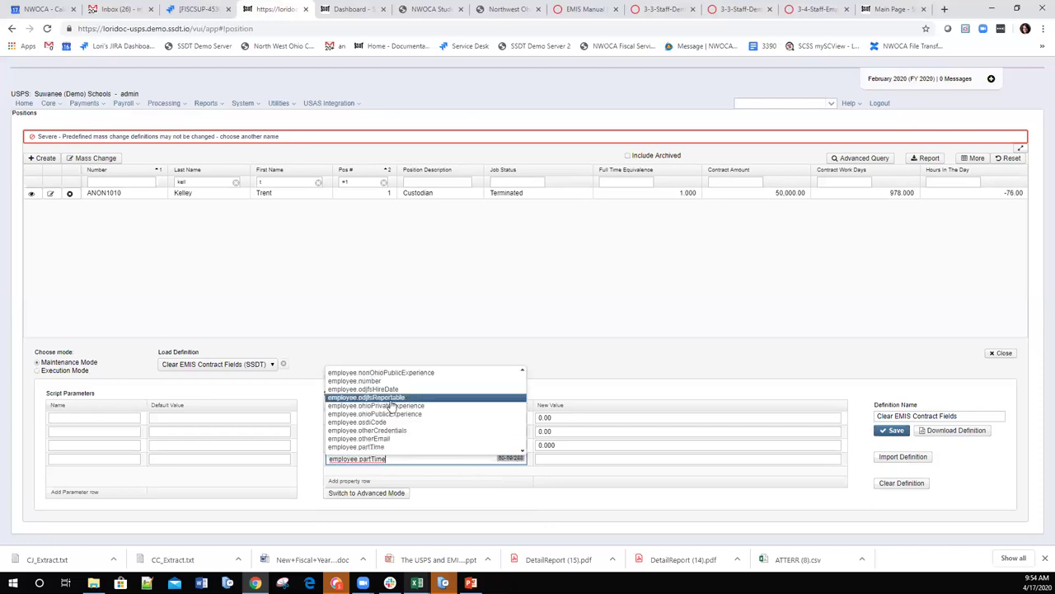
pyautogui.scroll(-15, 416, 433)
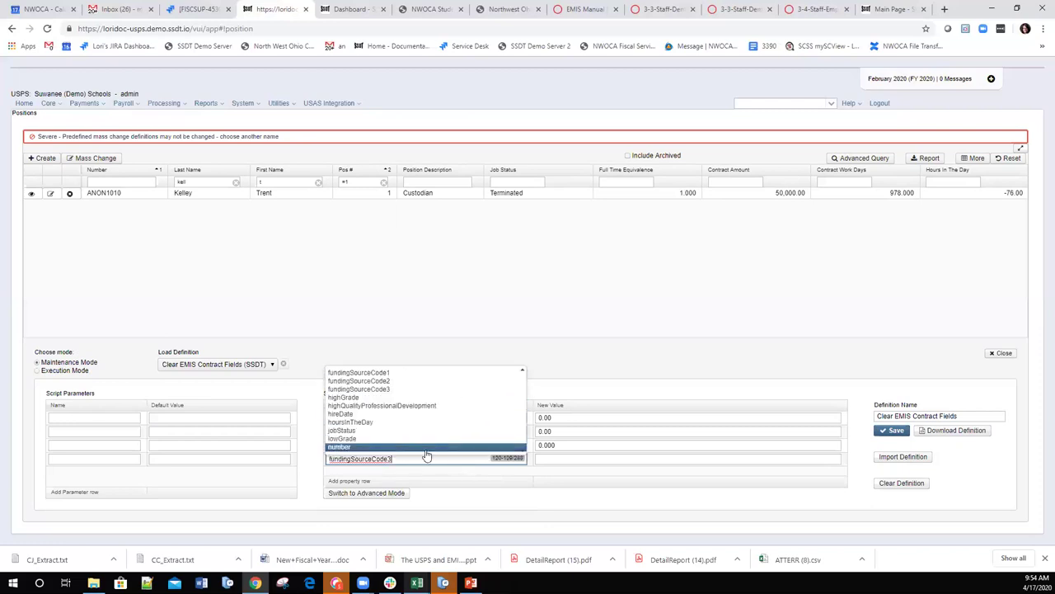
pyautogui.click(549, 503)
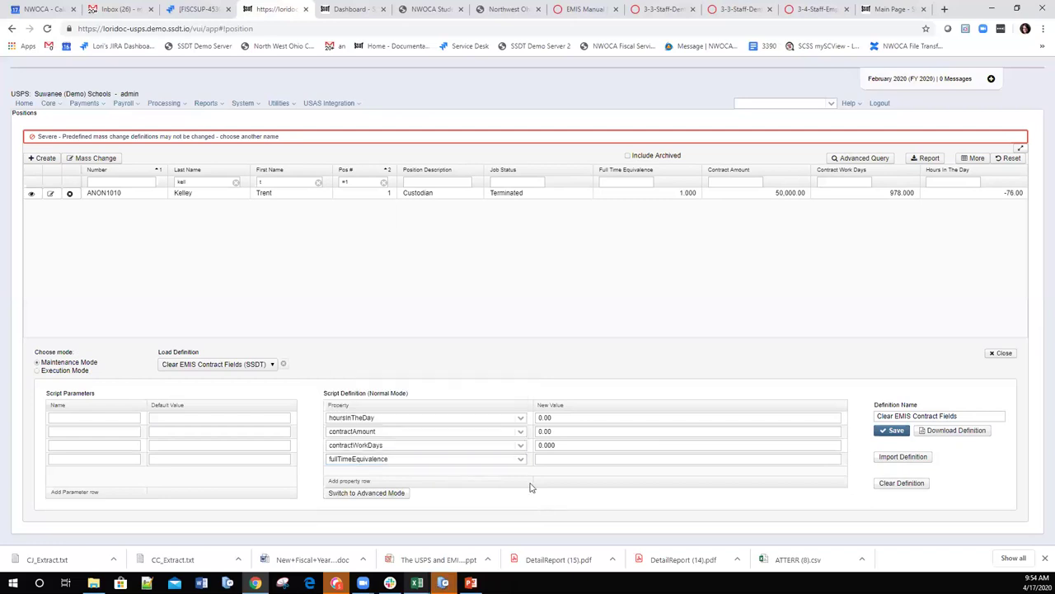
pyautogui.click(434, 459)
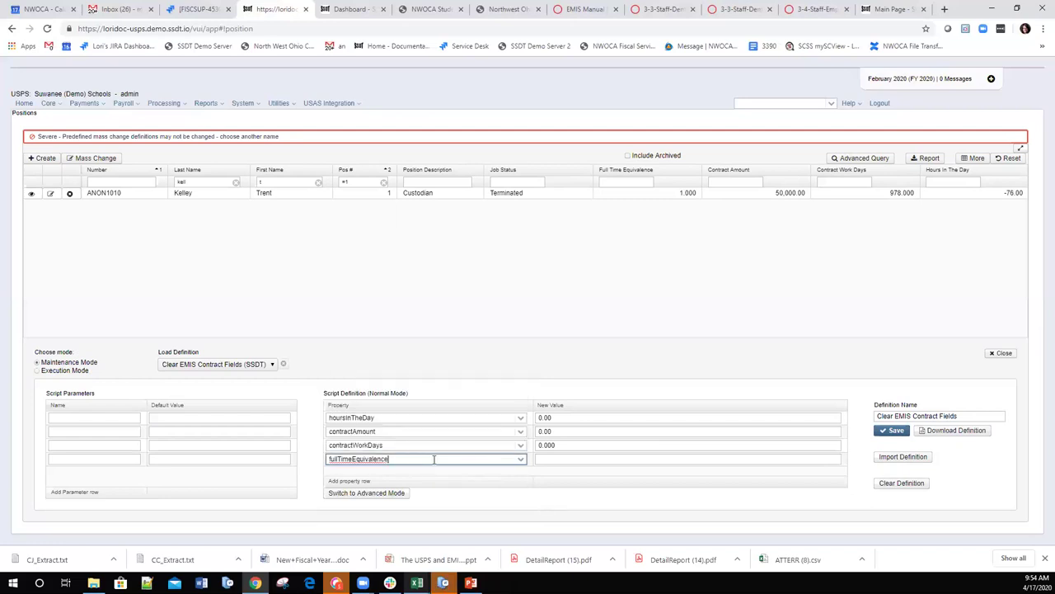
pyautogui.click(520, 460)
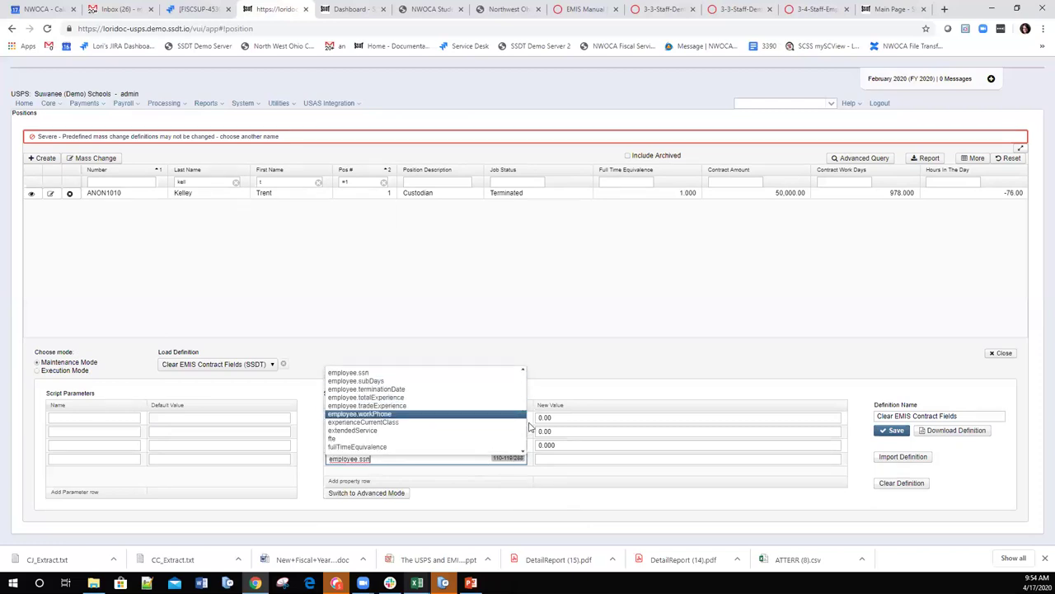
pyautogui.click(486, 459)
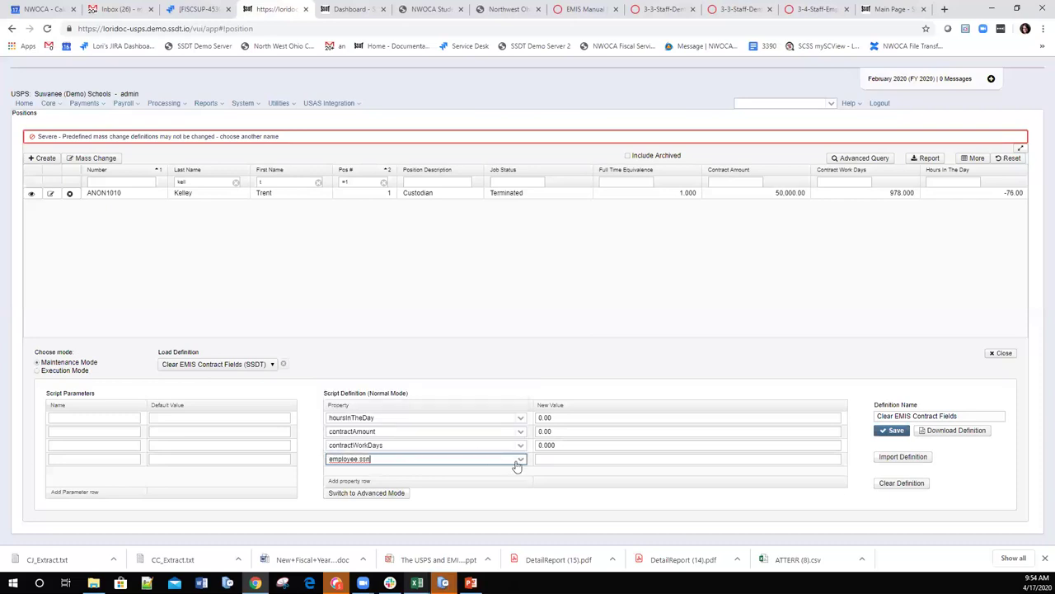
pyautogui.click(521, 459)
pyautogui.press('BackSpace')
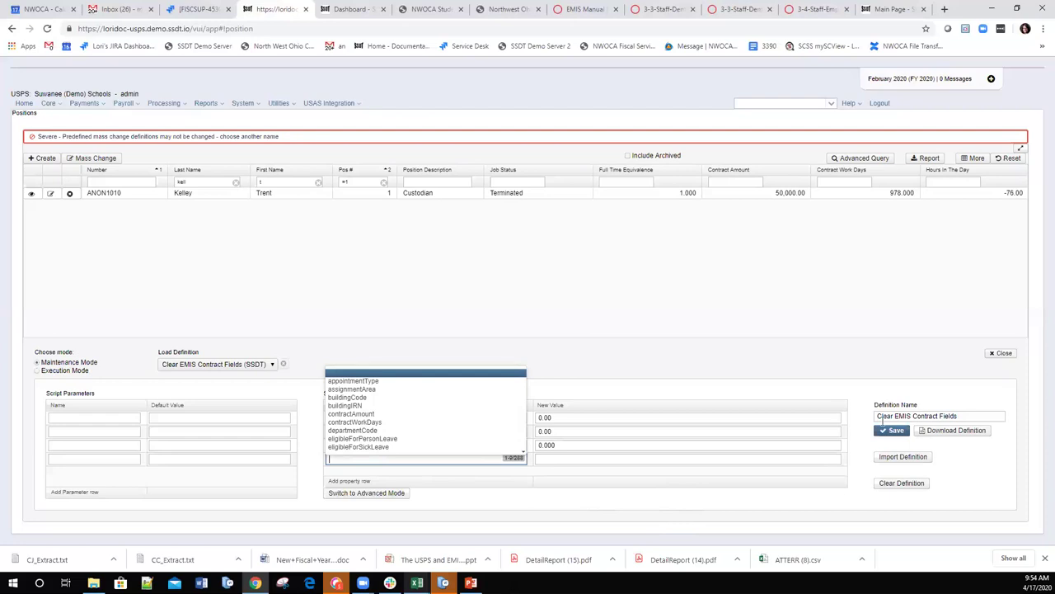
pyautogui.click(860, 379)
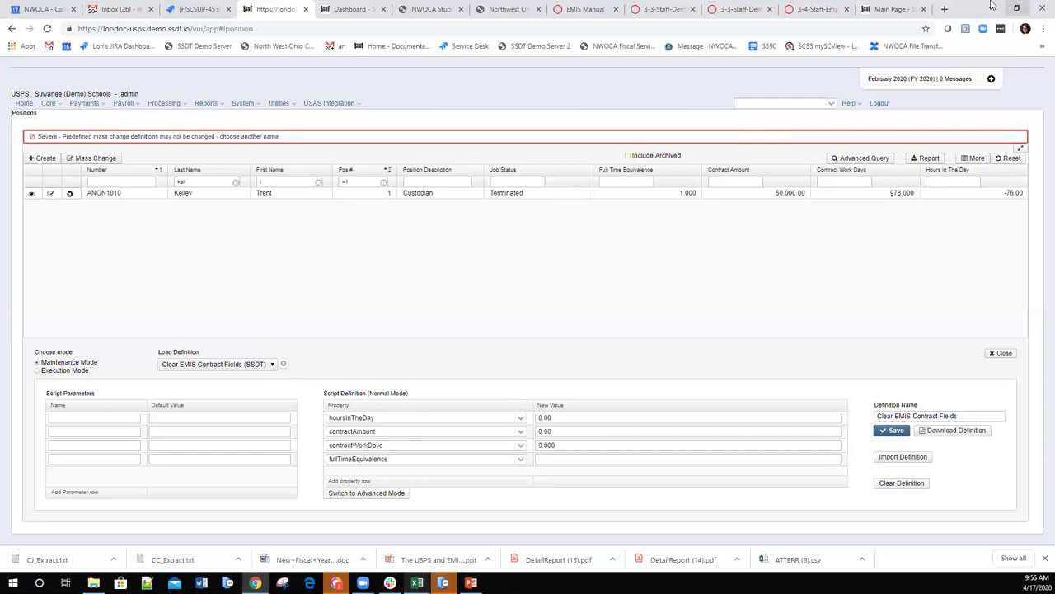
pyautogui.click(1020, 10)
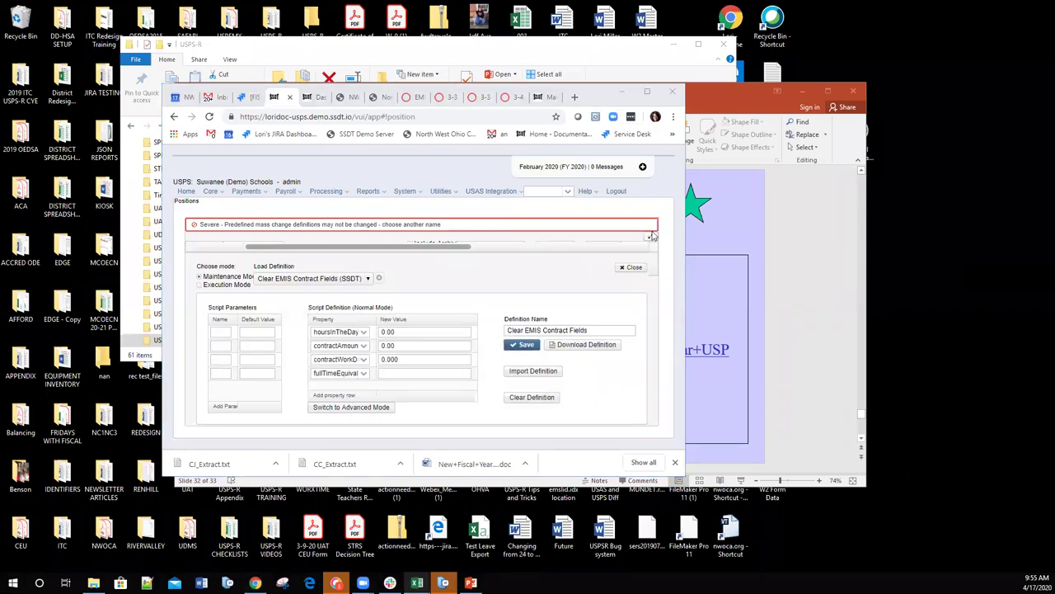
pyautogui.click(647, 91)
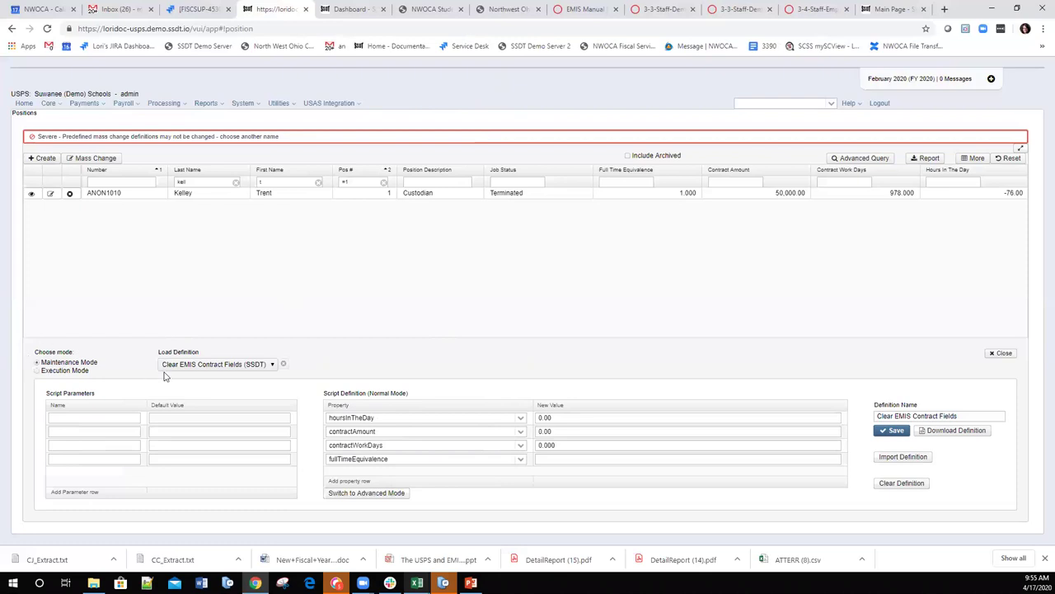
# Step: Reselect the Clear EMIS Contract Fields (SSDT) definition, set the fullTimeEquivalence row's new value to 0.00 and try to save it
pyautogui.click(271, 364)
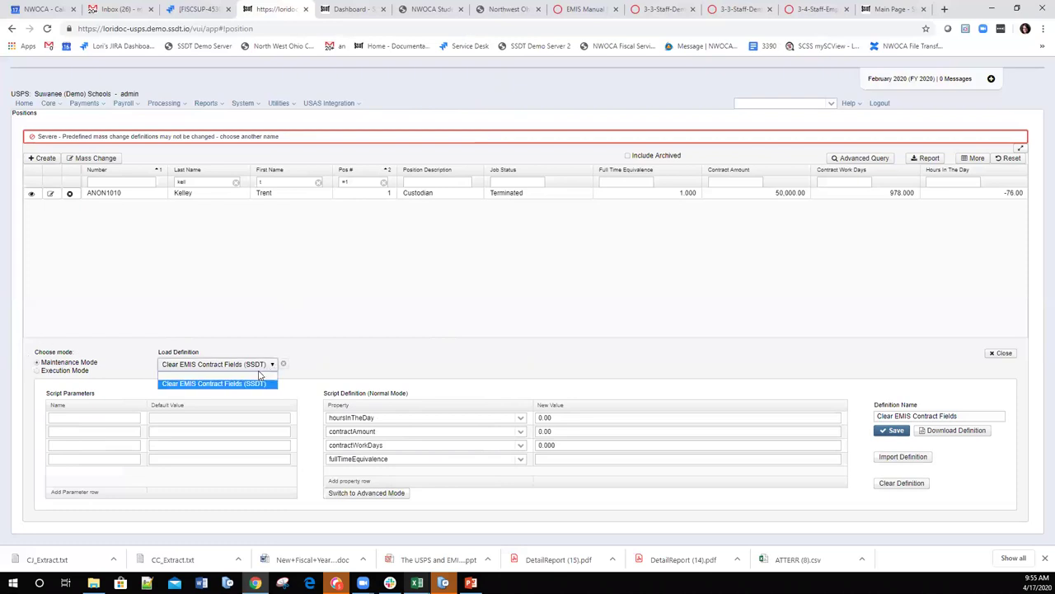
pyautogui.click(227, 384)
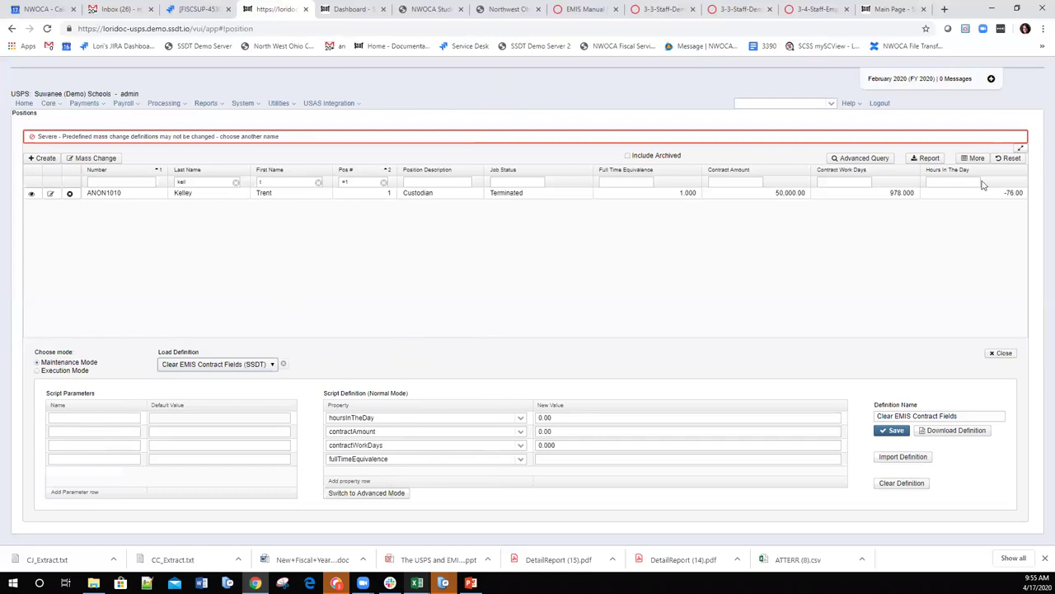
pyautogui.click(561, 458)
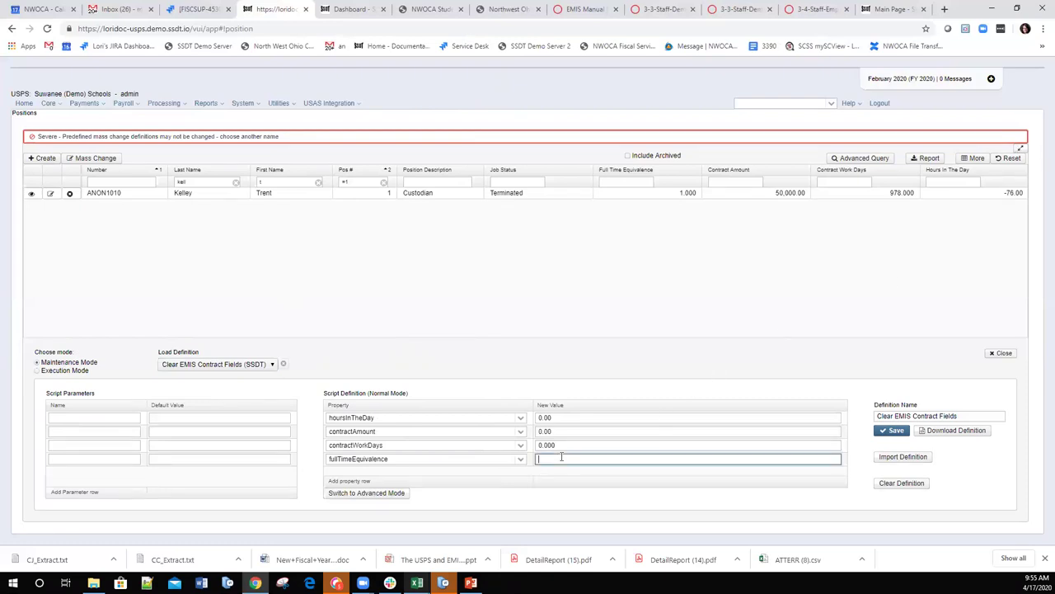
pyautogui.write('0.00')
pyautogui.click(893, 430)
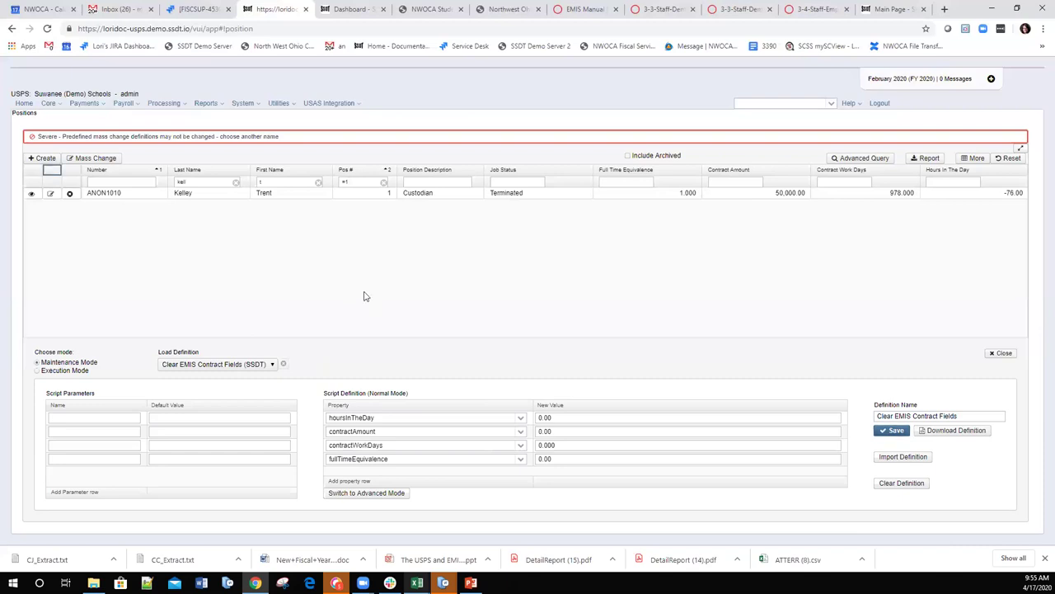
# Step: Switch the mass change to Execution Mode and submit it for the filtered Custodian position
pyautogui.click(36, 371)
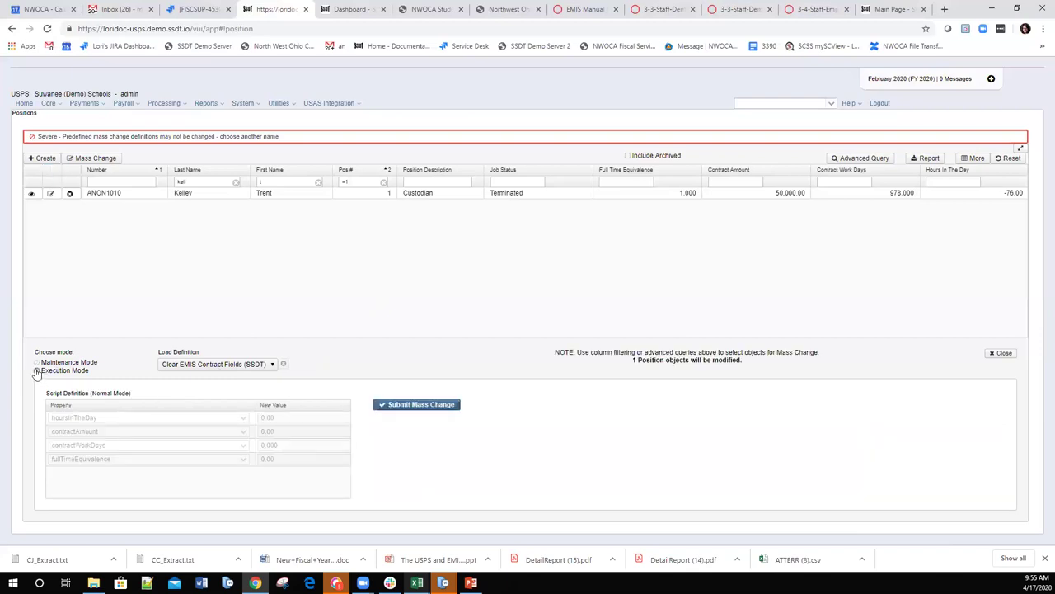
pyautogui.click(408, 408)
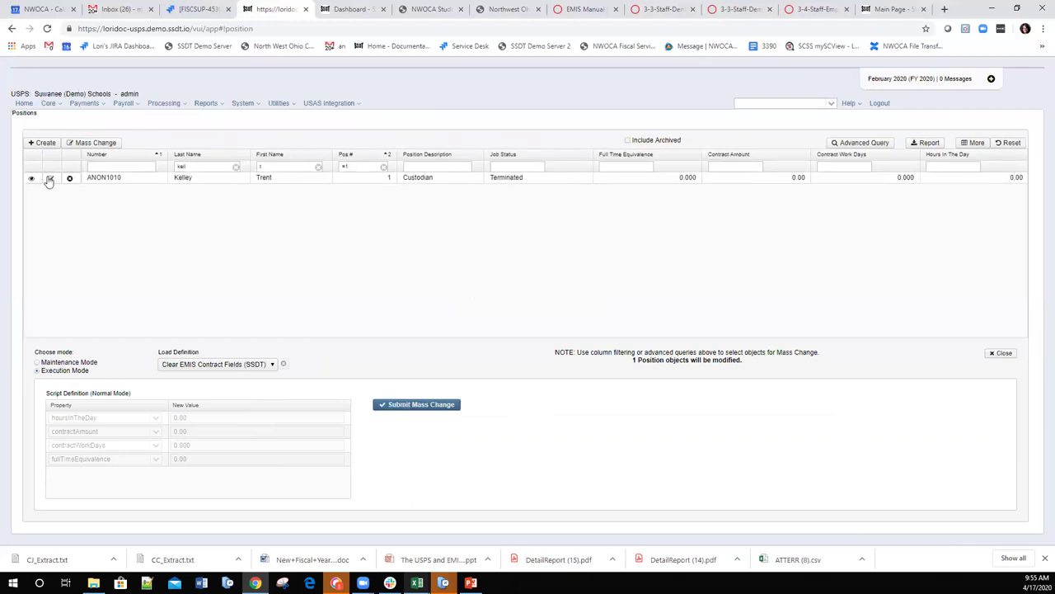
# Step: Open the Custodian position's record and check its Full Time Equivalence, Contract Amount, Contract Work Days and Hours In The Day
pyautogui.click(50, 180)
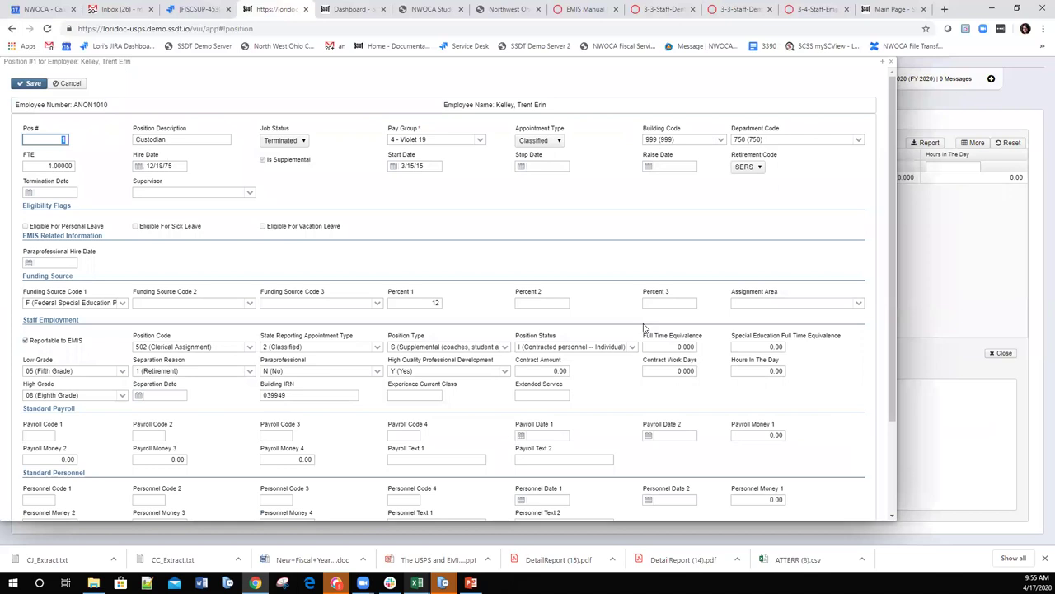
pyautogui.click(565, 372)
pyautogui.click(689, 371)
pyautogui.press('Tab')
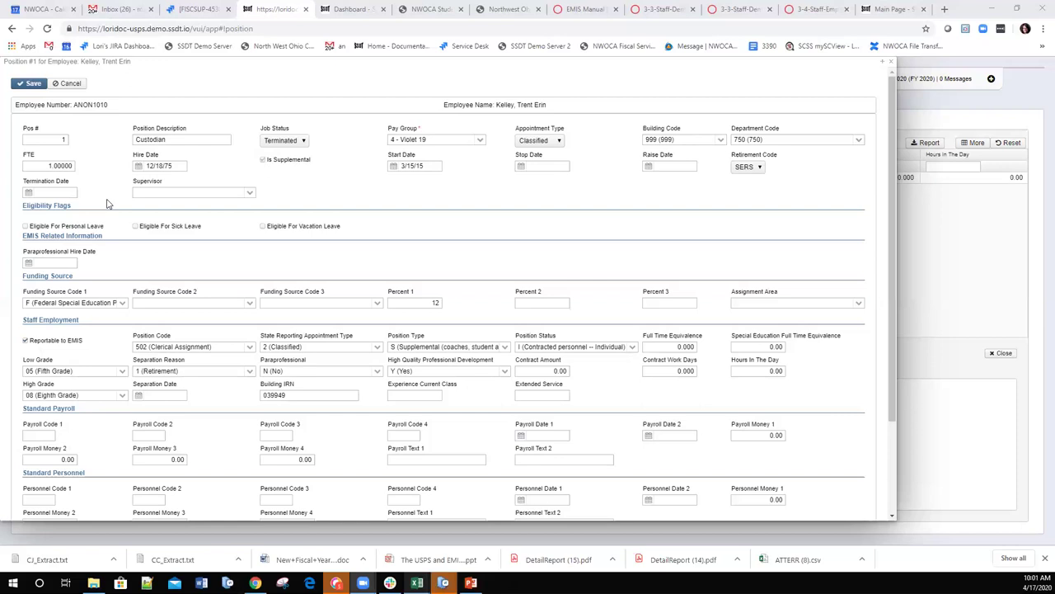
pyautogui.click(558, 558)
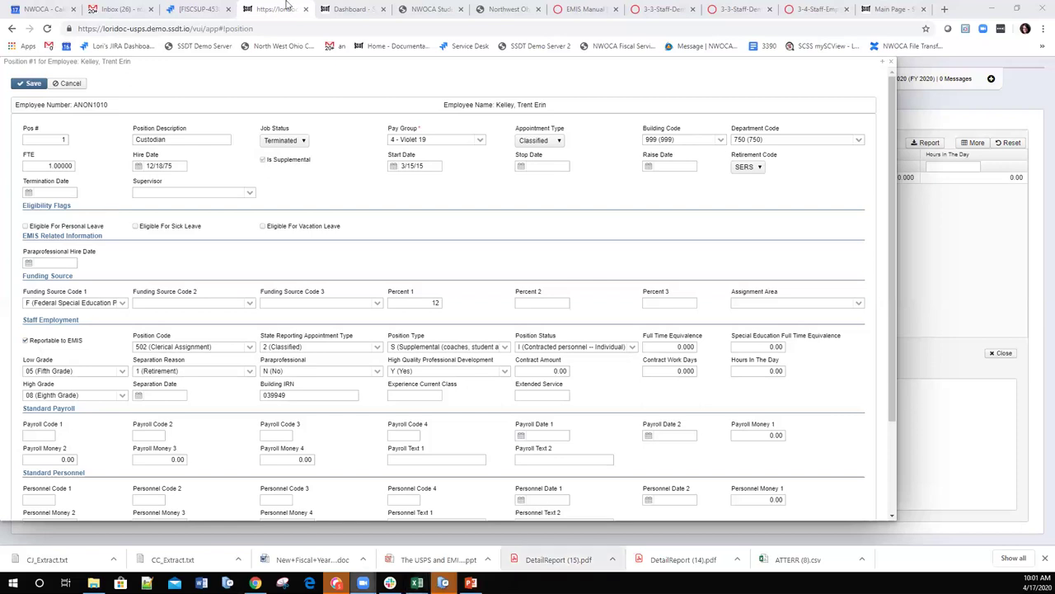